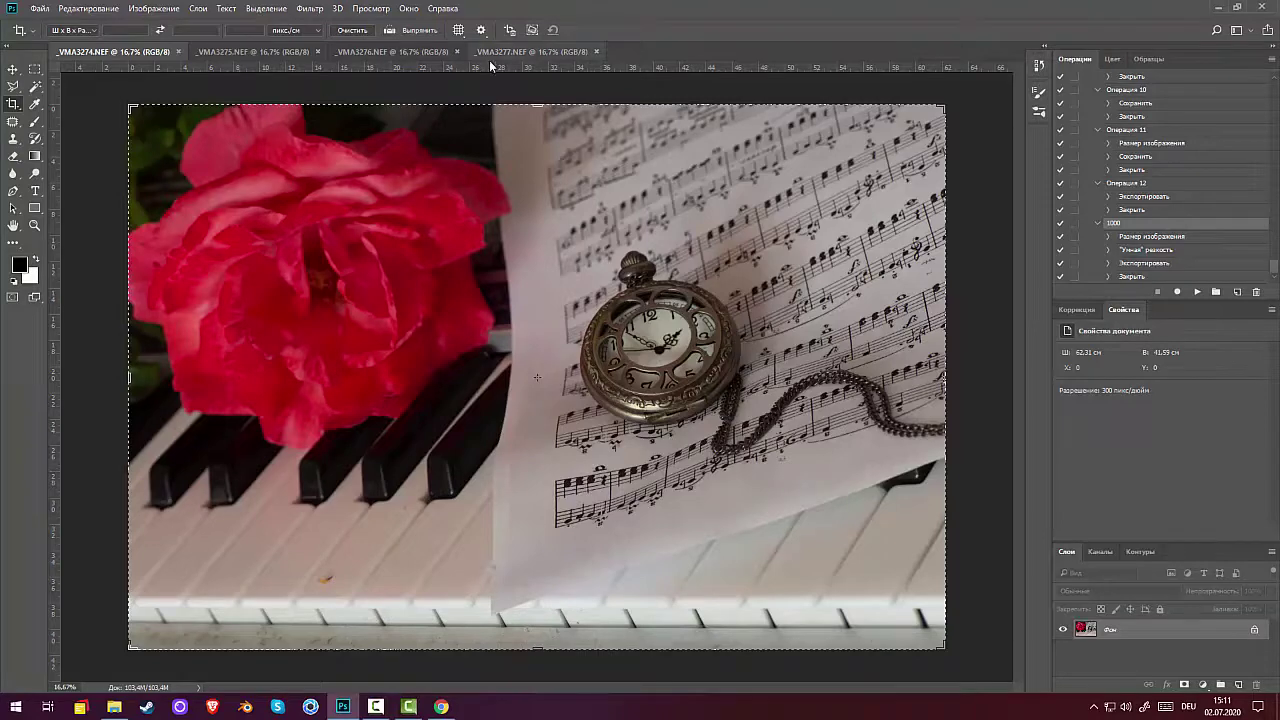
Bring up the _VMA3277.NEF photo and examine which parts are in focus, keeping its full frame.
{"action": "left_click", "coordinate": [538, 52]}
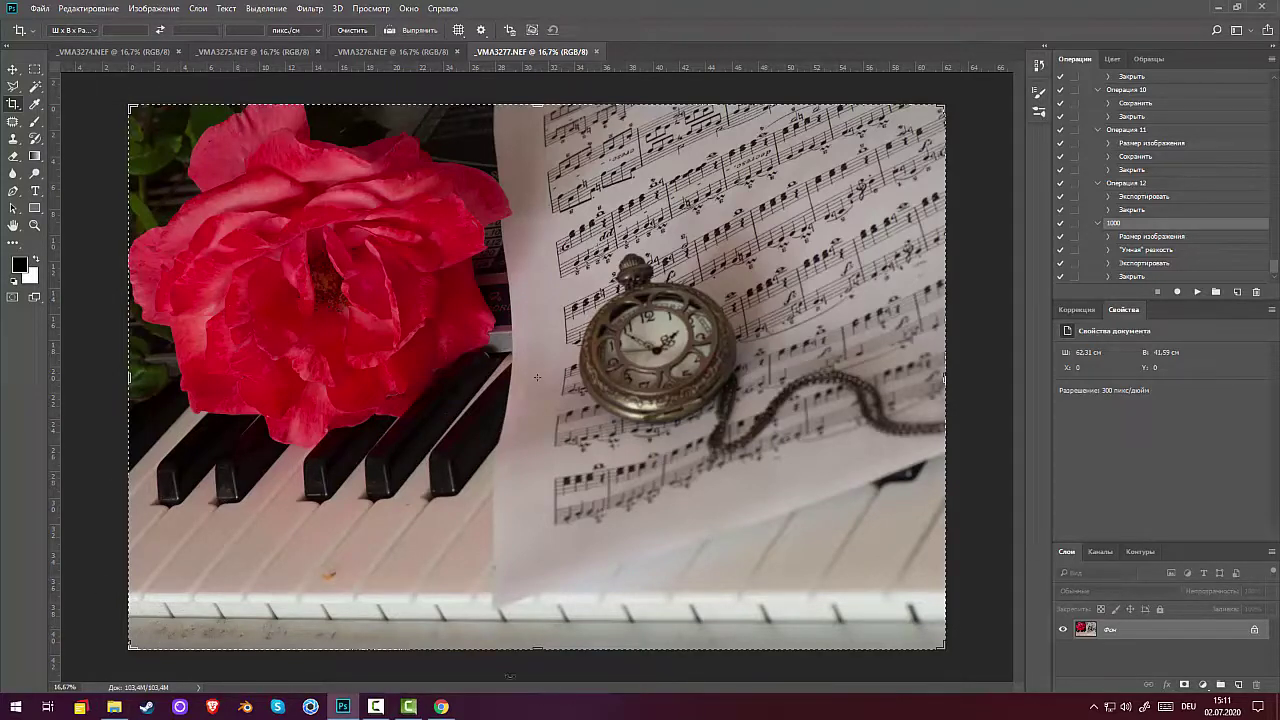
{"action": "mouse_move", "coordinate": [536, 648]}
{"action": "left_mouse_down"}
{"action": "mouse_move", "coordinate": [536, 631]}
{"action": "mouse_move", "coordinate": [540, 648]}
{"action": "left_mouse_up"}
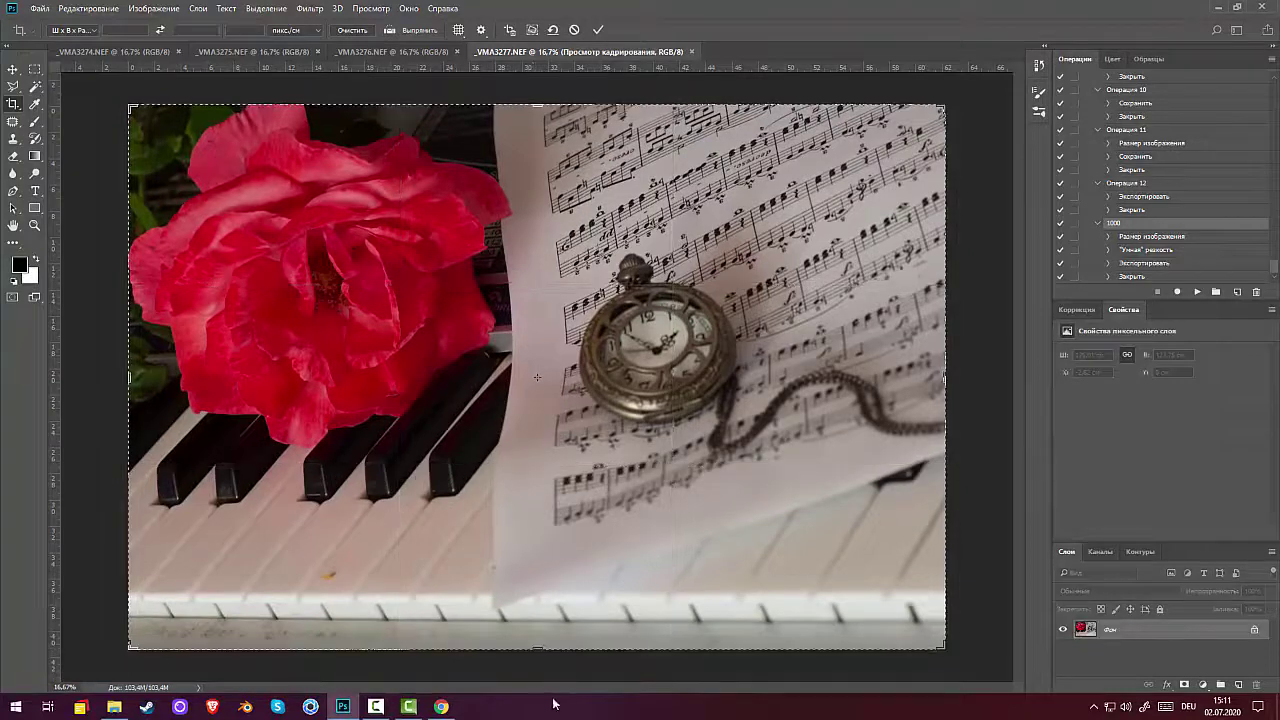
{"action": "key", "text": "Return"}
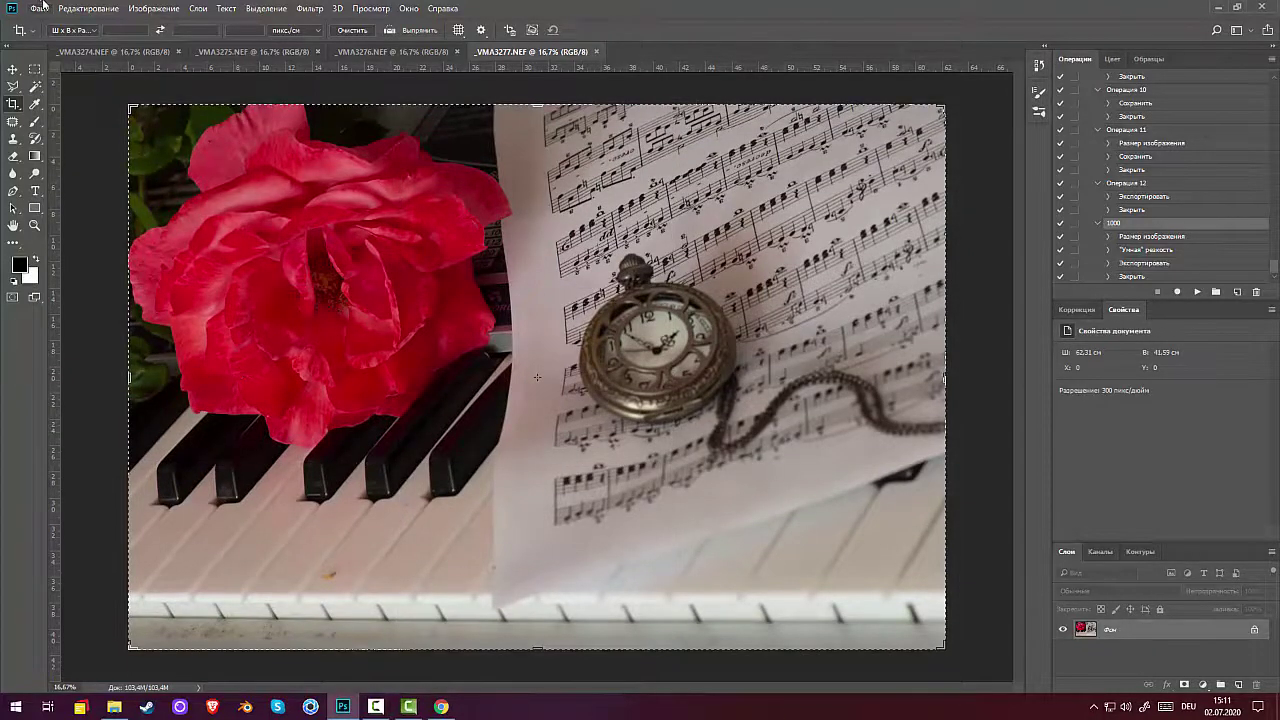
Run Photomerge on all four open NEF files with the Auto layout and image blending turned off.
{"action": "left_click", "coordinate": [40, 9]}
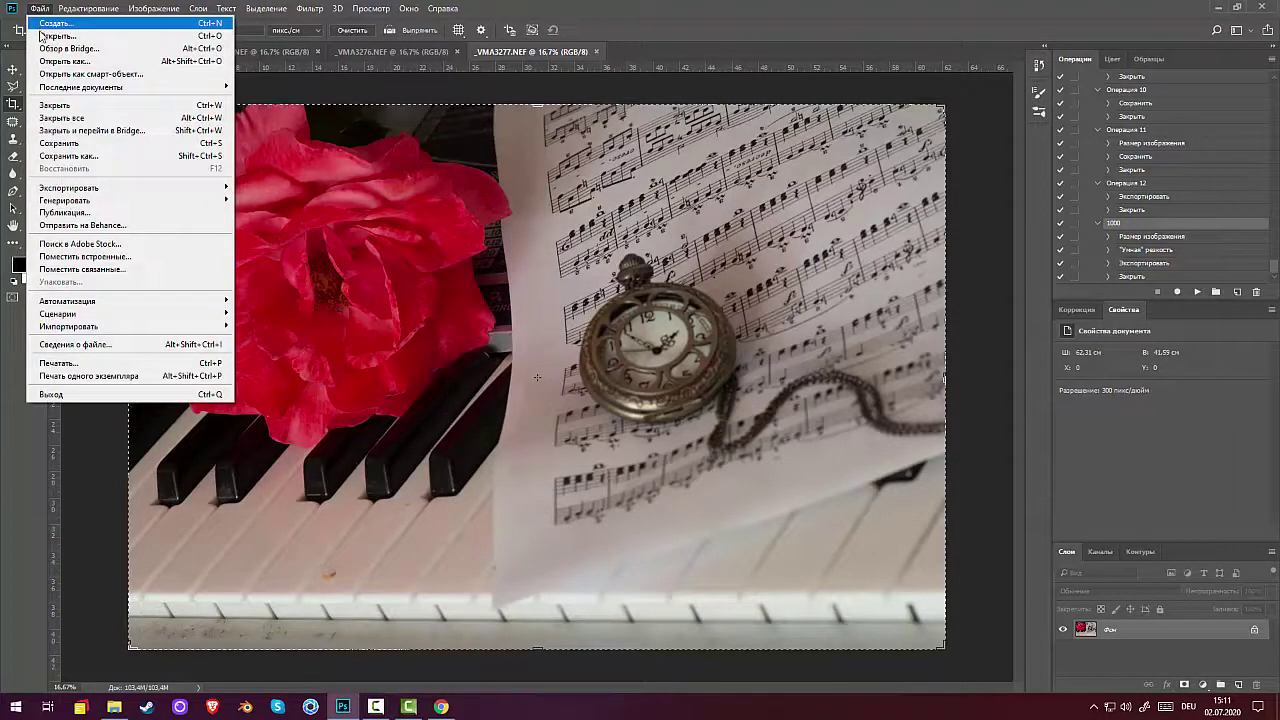
{"action": "mouse_move", "coordinate": [100, 301]}
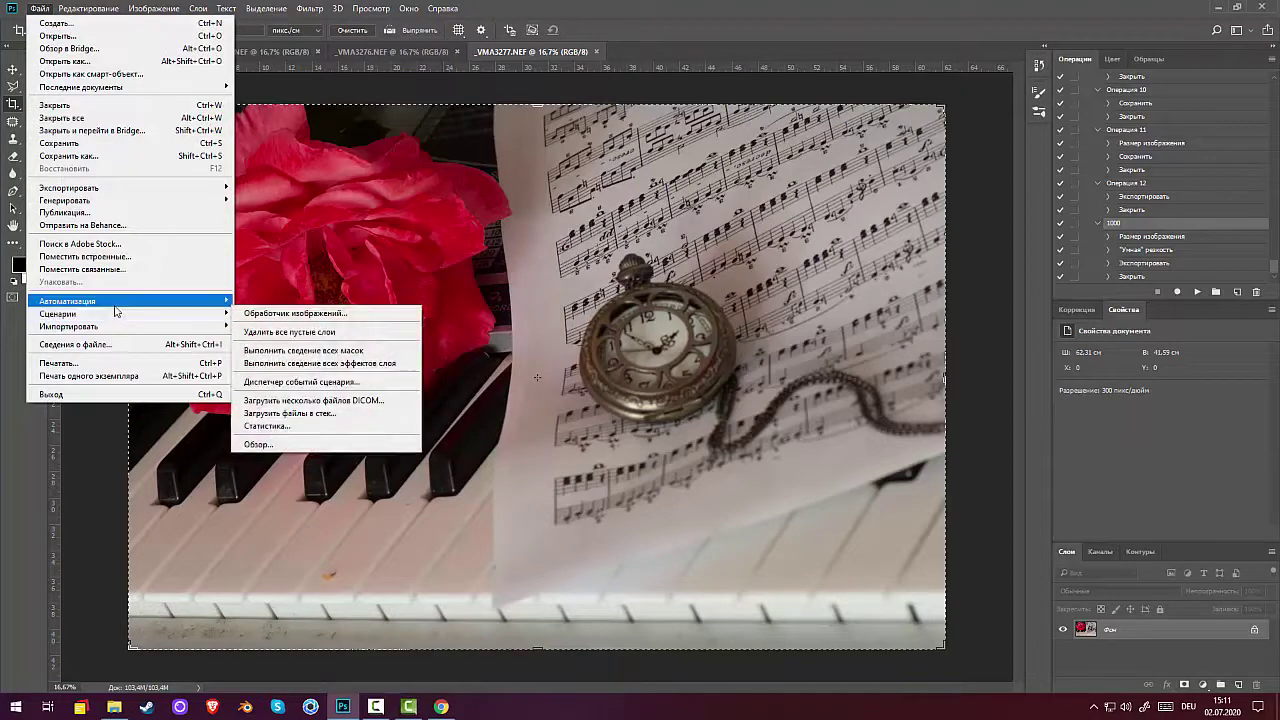
{"action": "left_click", "coordinate": [316, 383]}
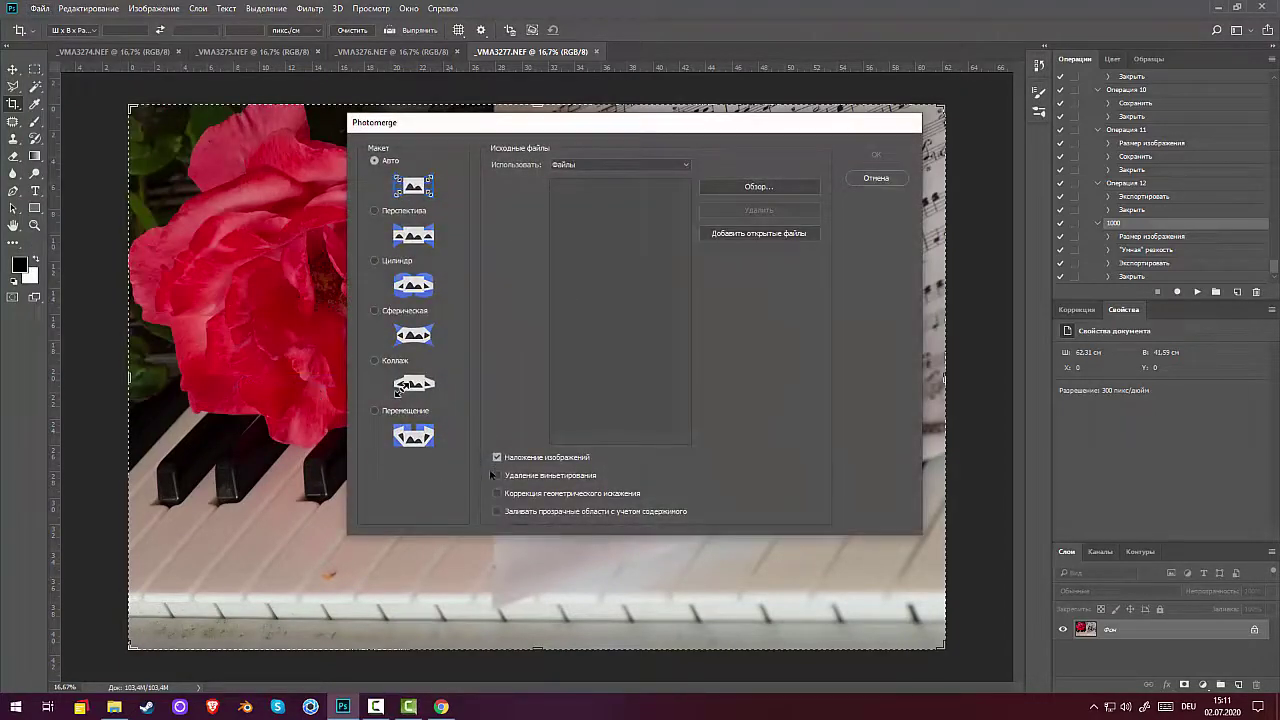
{"action": "left_click", "coordinate": [497, 458]}
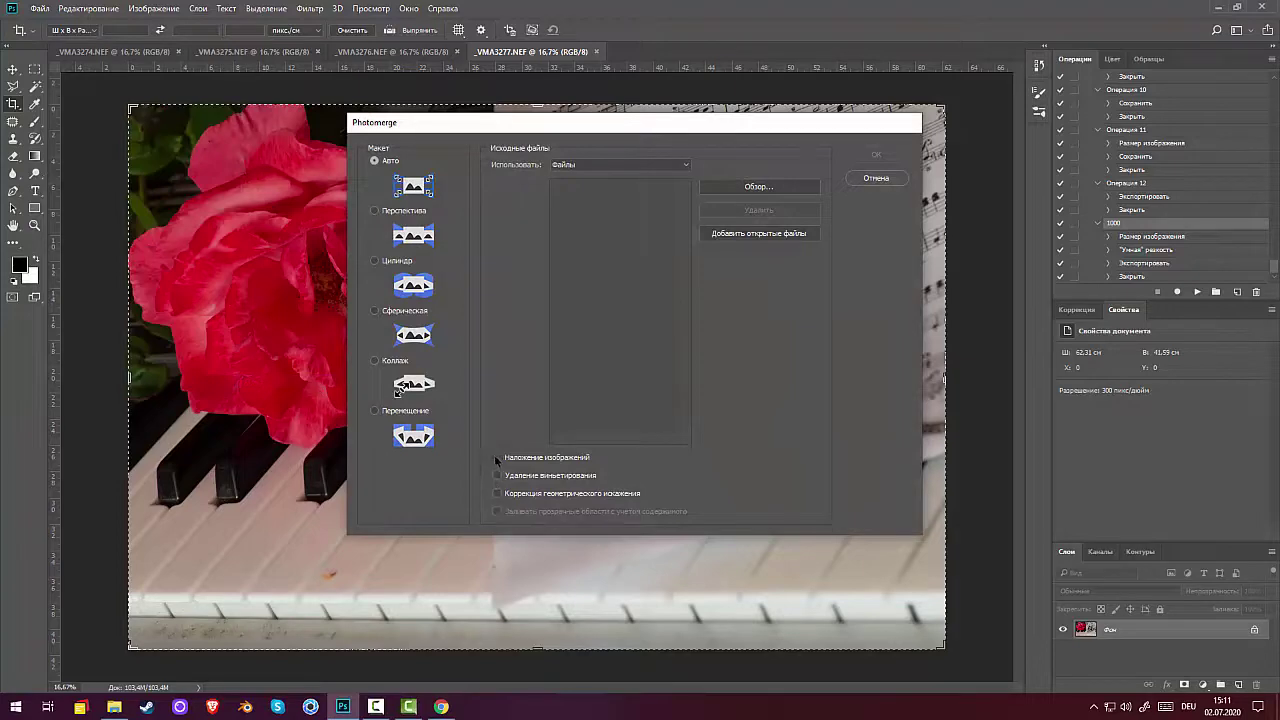
{"action": "left_click", "coordinate": [743, 235]}
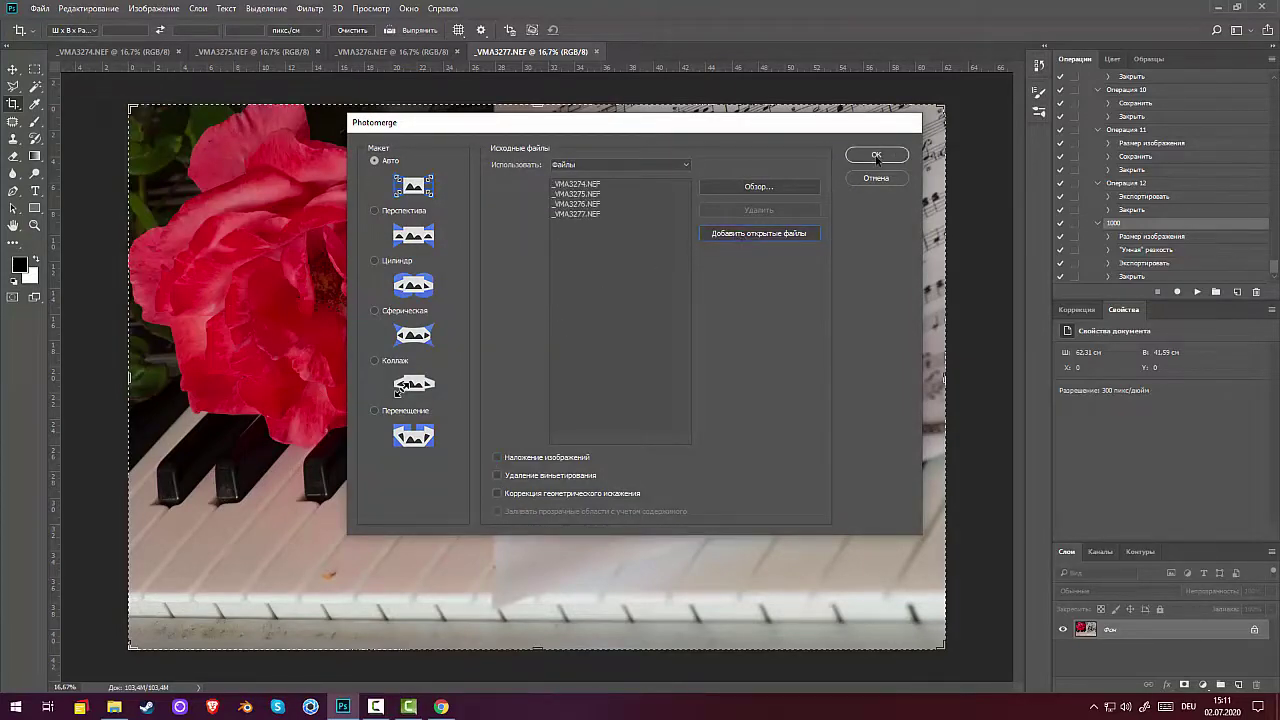
{"action": "left_click", "coordinate": [876, 156]}
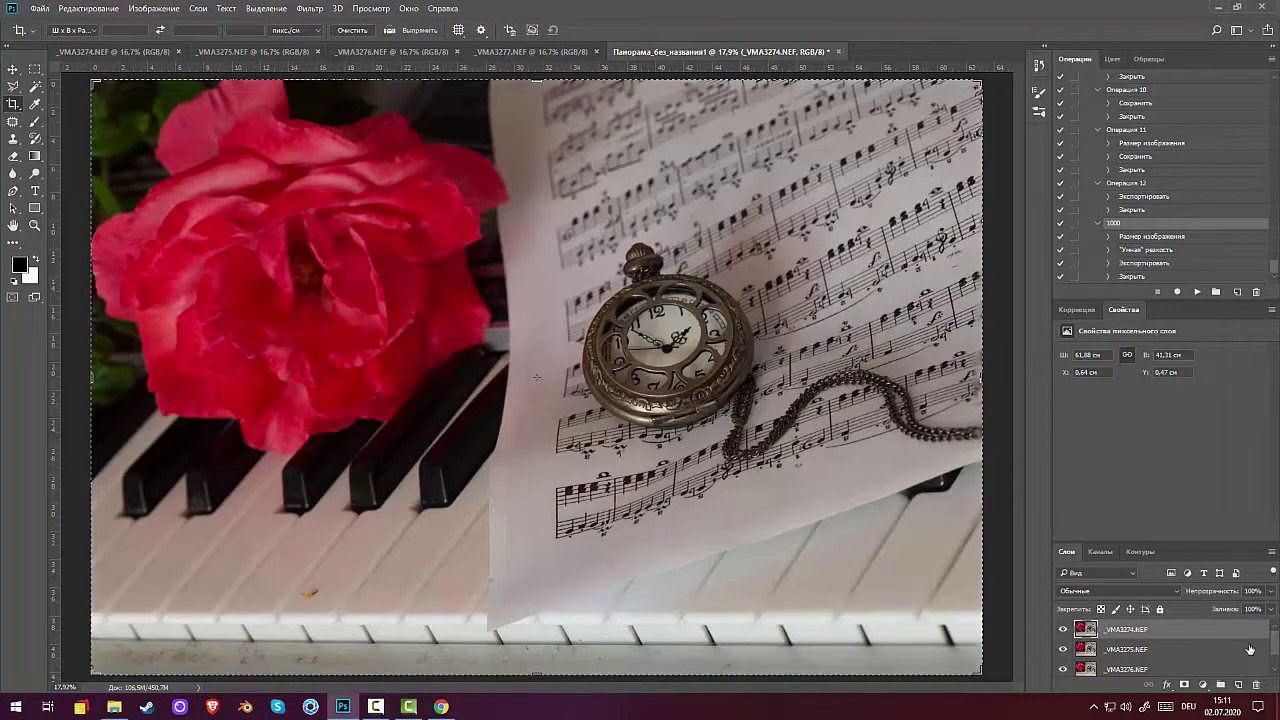
Select all four NEF layers and auto-blend them as stacked images with seamless tones and colors.
{"action": "scroll", "coordinate": [1249, 650], "scroll_direction": "down", "scroll_amount": 1}
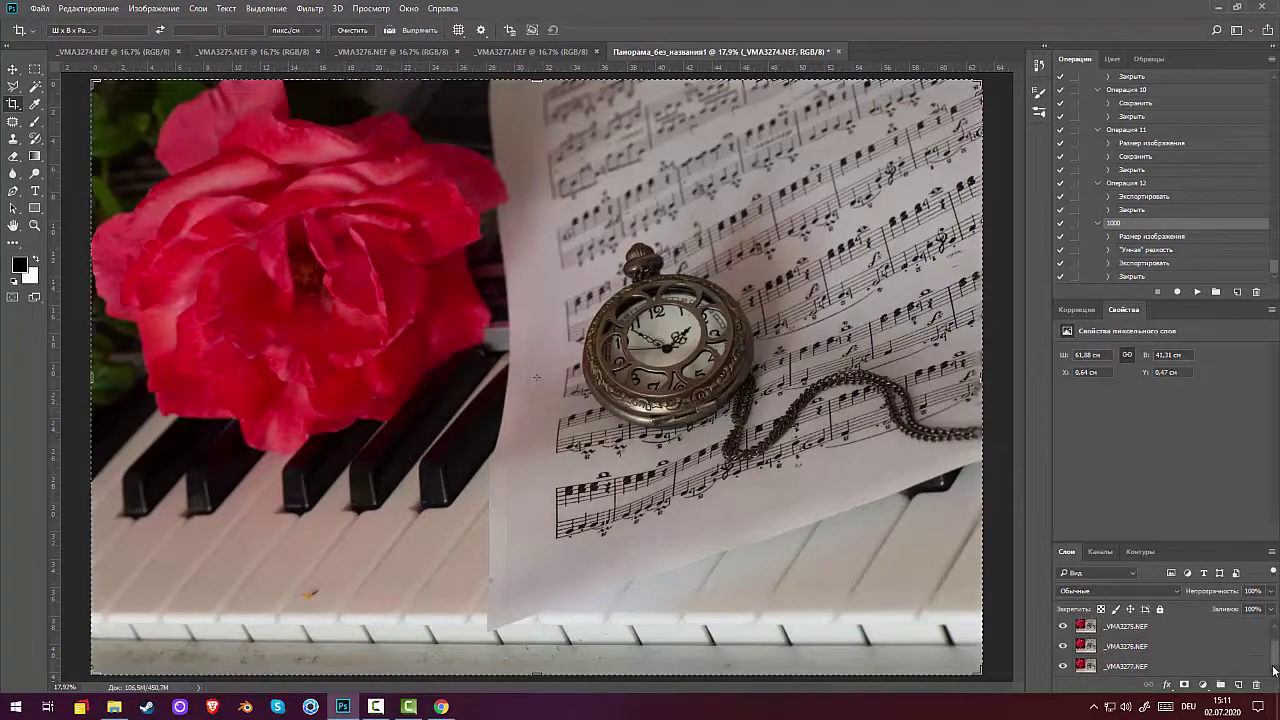
{"action": "left_click_drag", "start_coordinate": [1167, 543], "coordinate": [1166, 398]}
{"action": "left_click", "coordinate": [1171, 548], "text": "ctrl"}
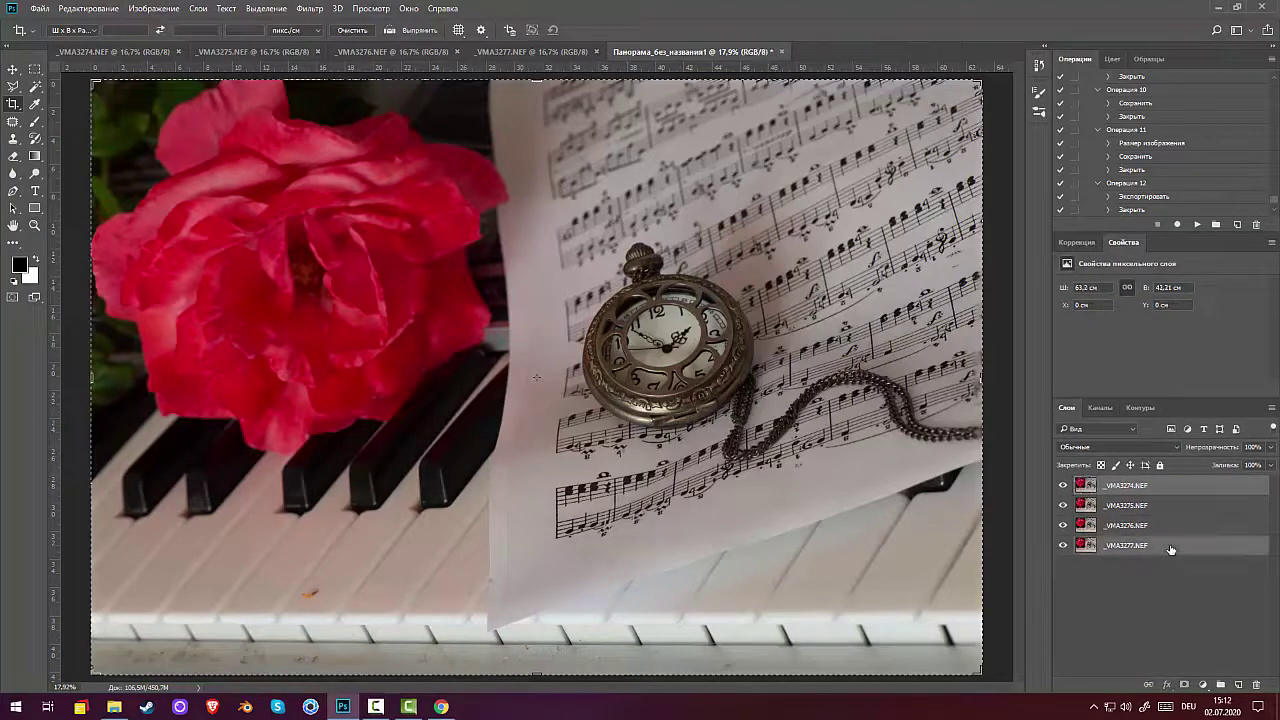
{"action": "left_click", "coordinate": [1166, 527], "text": "shift"}
{"action": "left_click", "coordinate": [1169, 490], "text": "shift"}
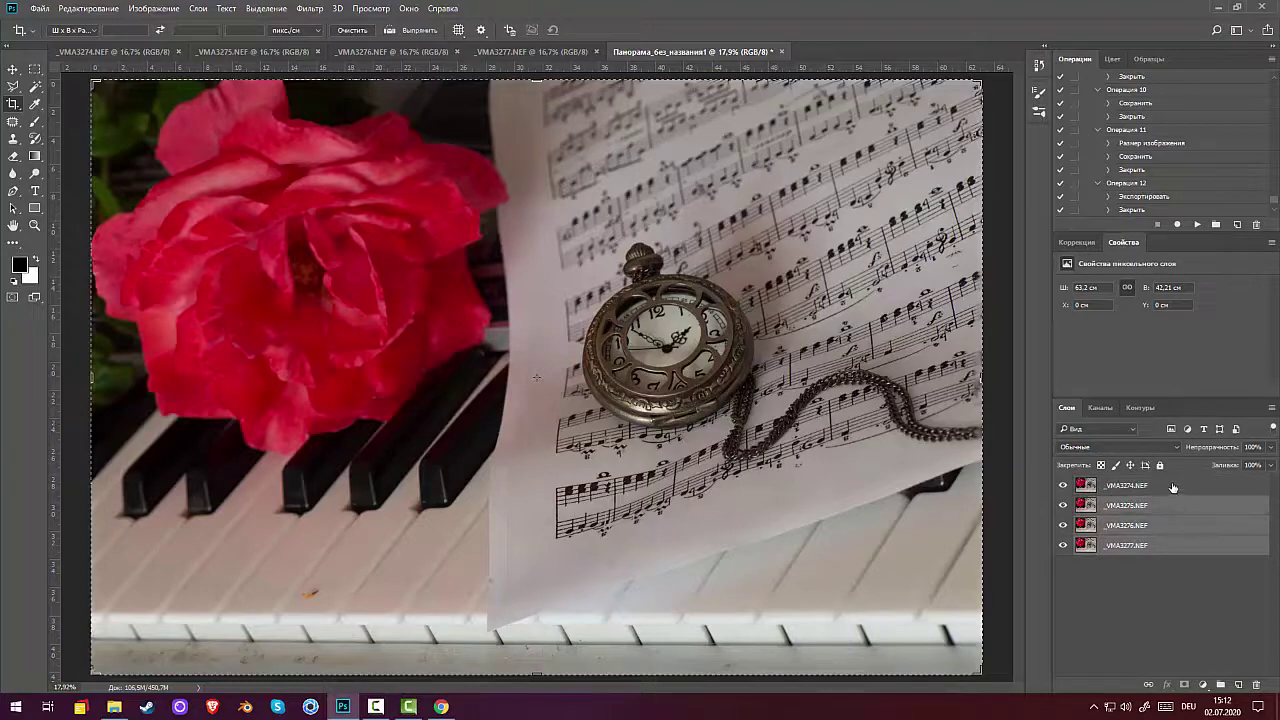
{"action": "left_click", "coordinate": [86, 9]}
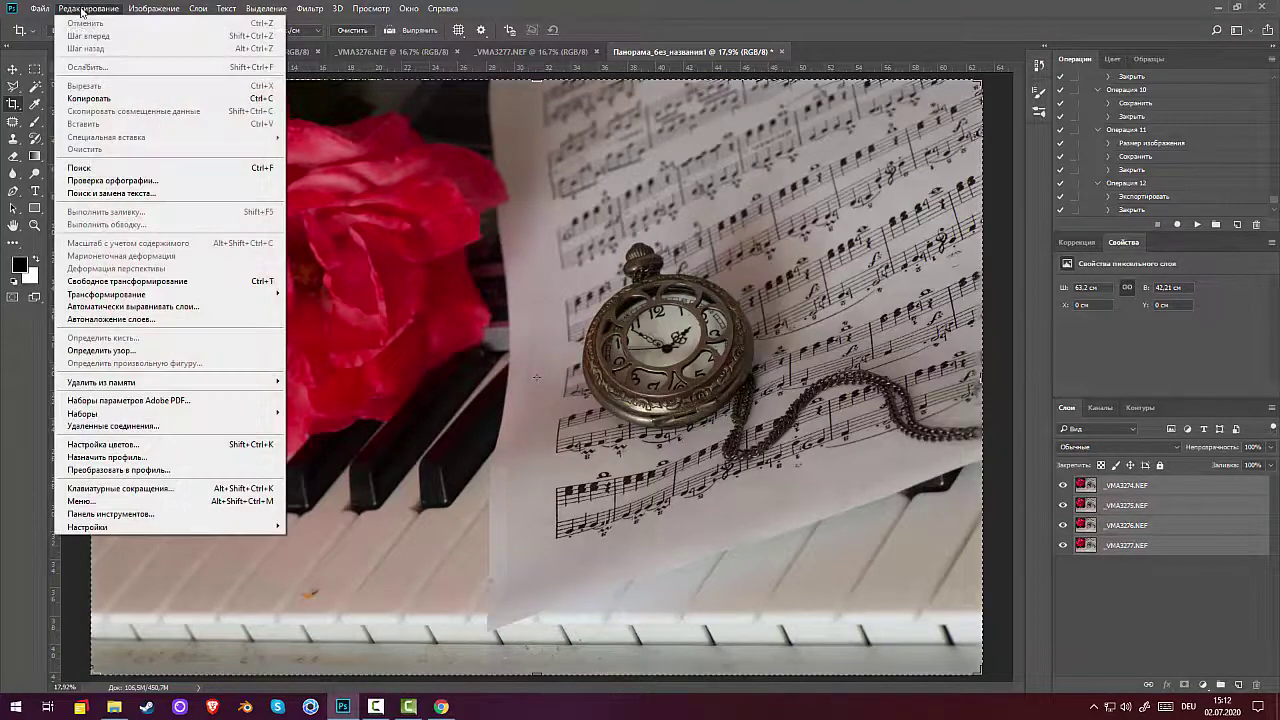
{"action": "left_click", "coordinate": [108, 319]}
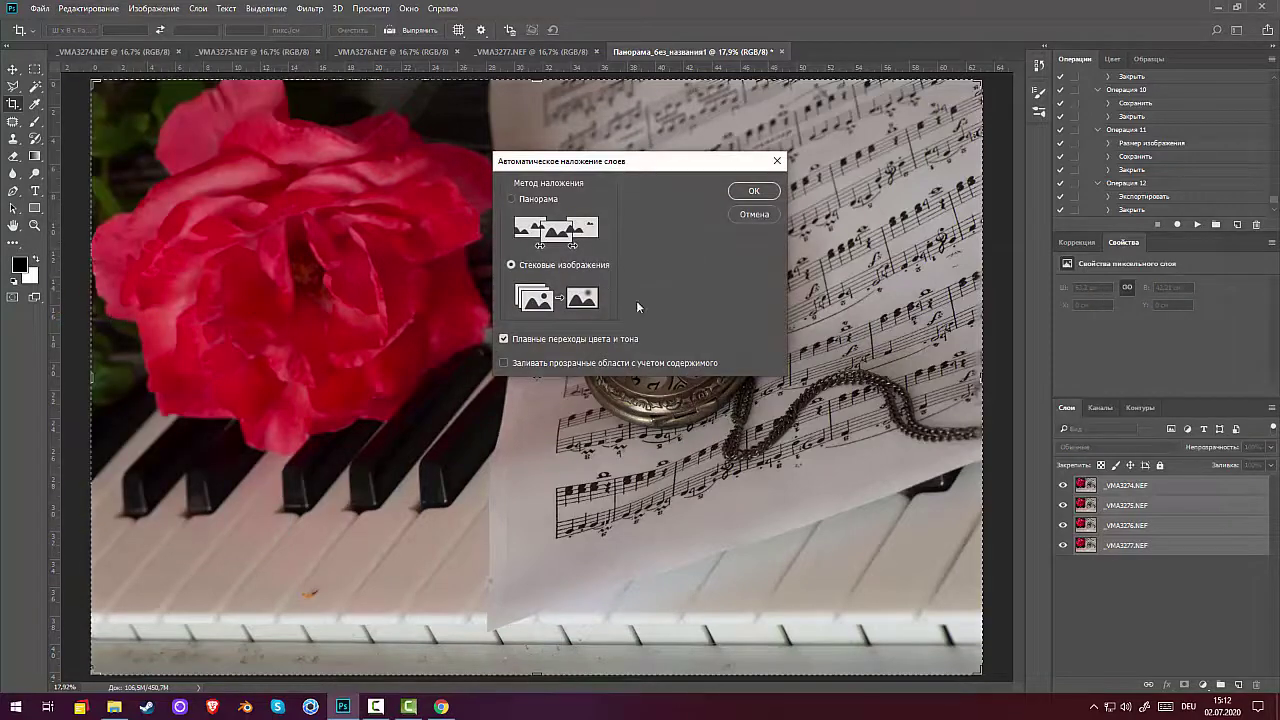
{"action": "left_click", "coordinate": [752, 191]}
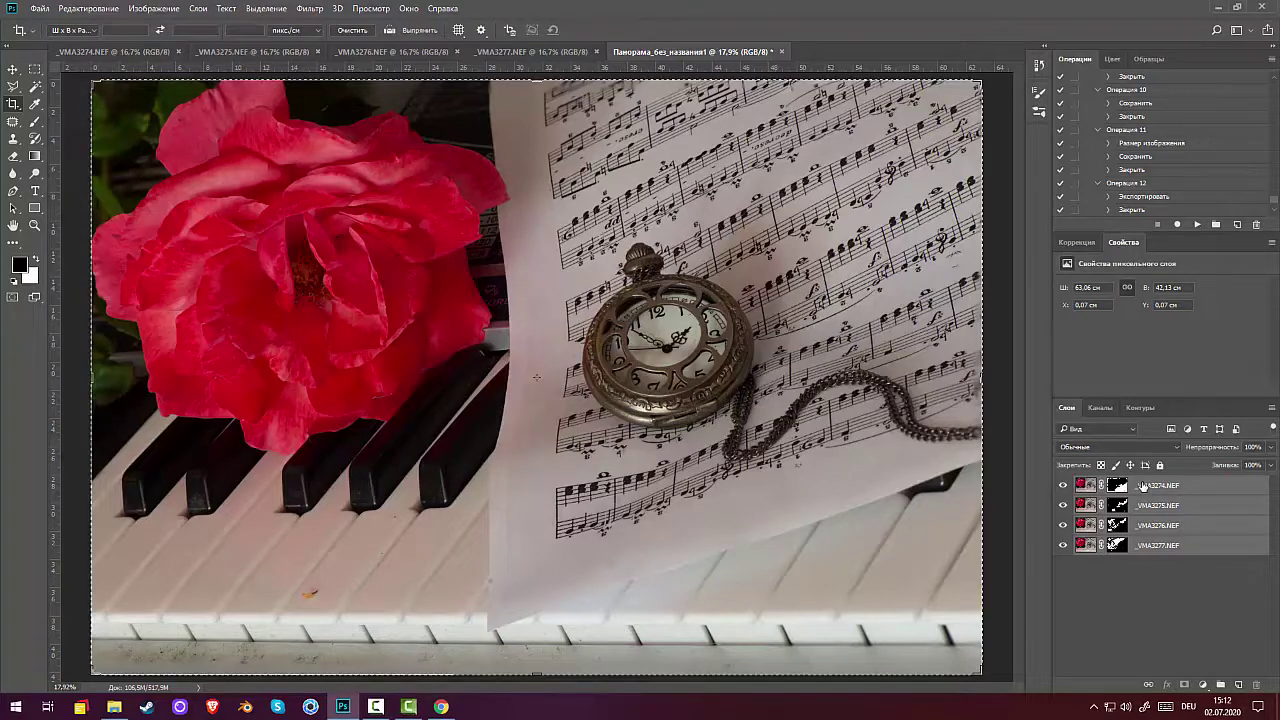
Merge the blended layers into one and crop a thin strip off the bottom of the image.
{"action": "key", "text": "ctrl+e"}
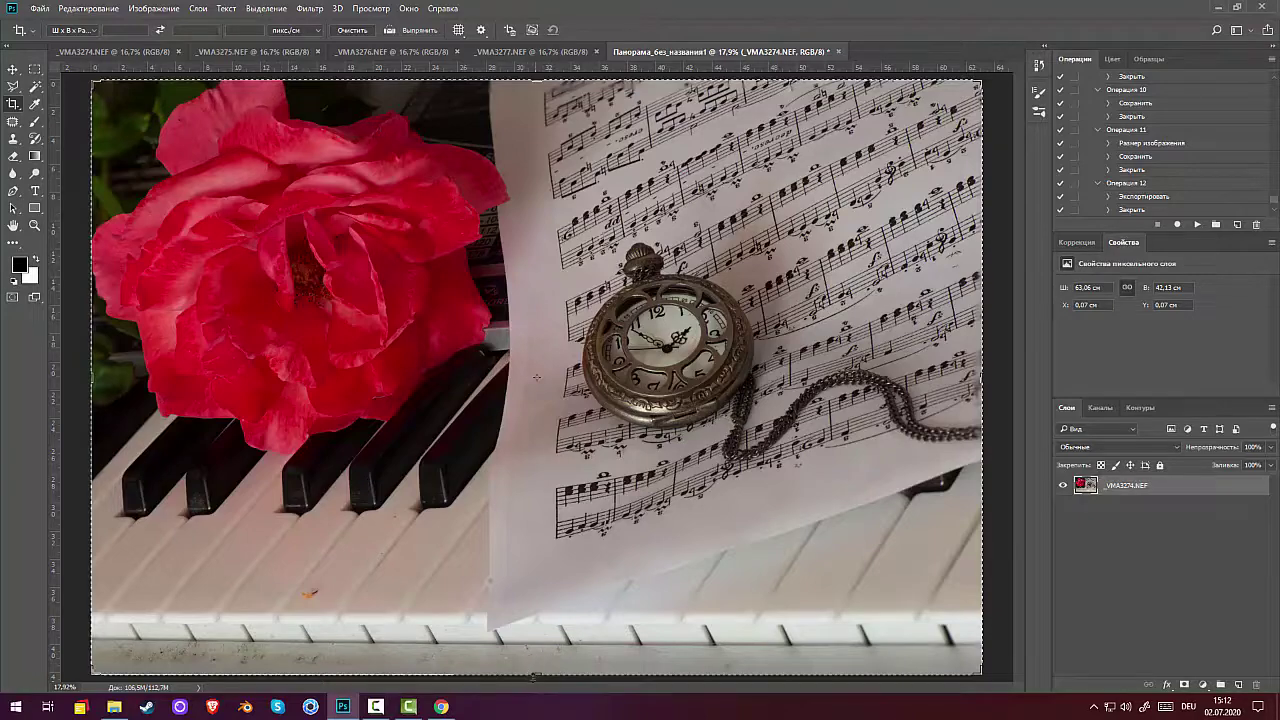
{"action": "left_click_drag", "start_coordinate": [532, 676], "coordinate": [525, 657]}
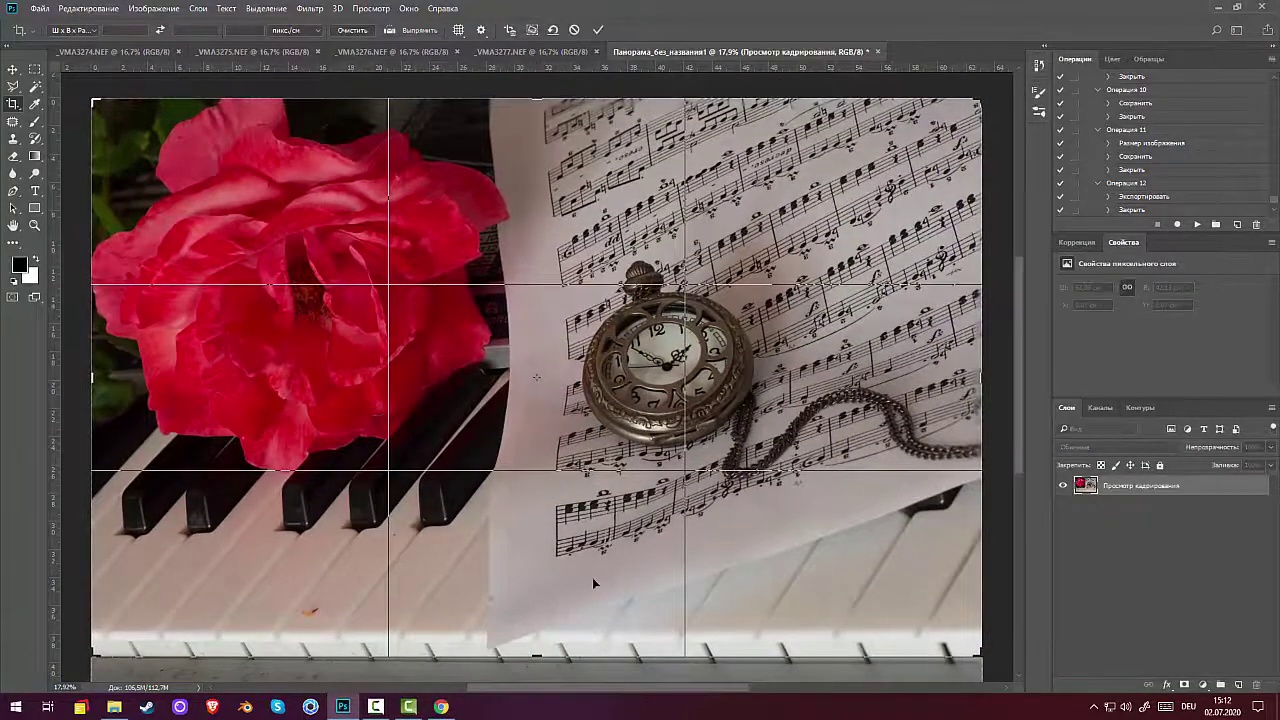
{"action": "double_click", "coordinate": [592, 577]}
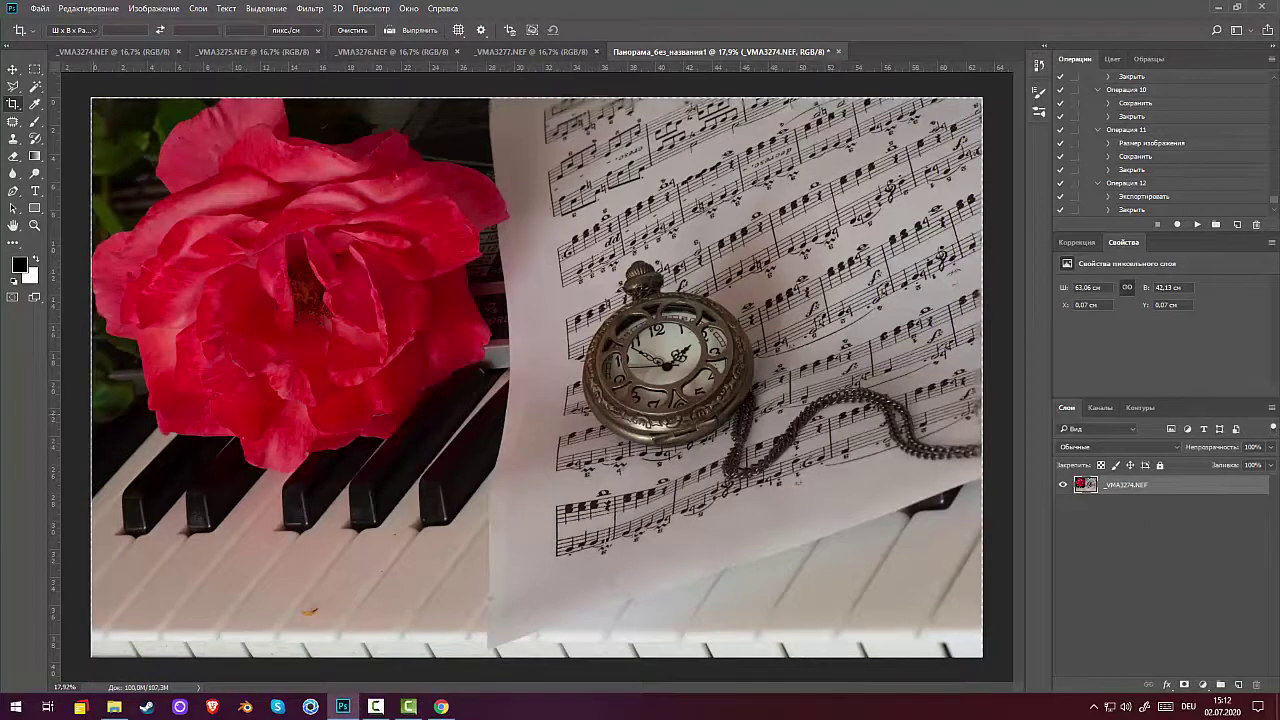
Reduce the soft round brush to about 69 px and paint black over the lower printed numbers between the rose and the sheet music.
{"action": "left_click", "coordinate": [35, 122]}
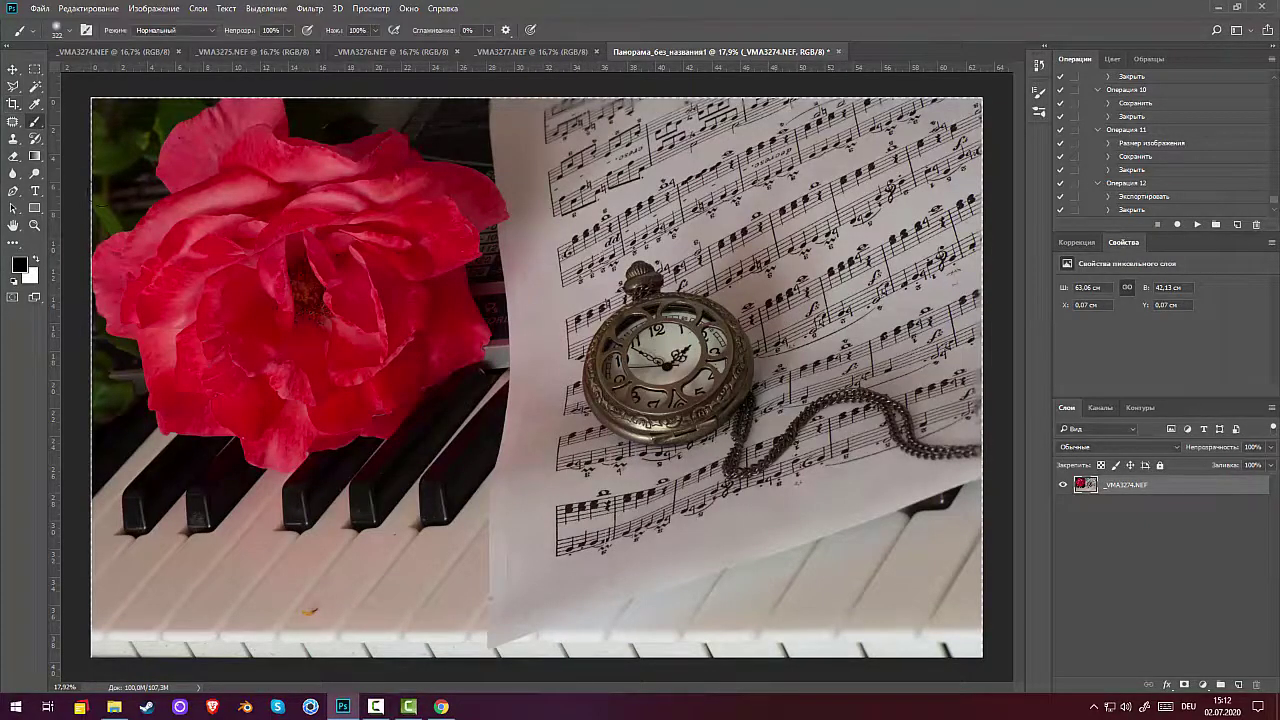
{"action": "right_click", "coordinate": [127, 187]}
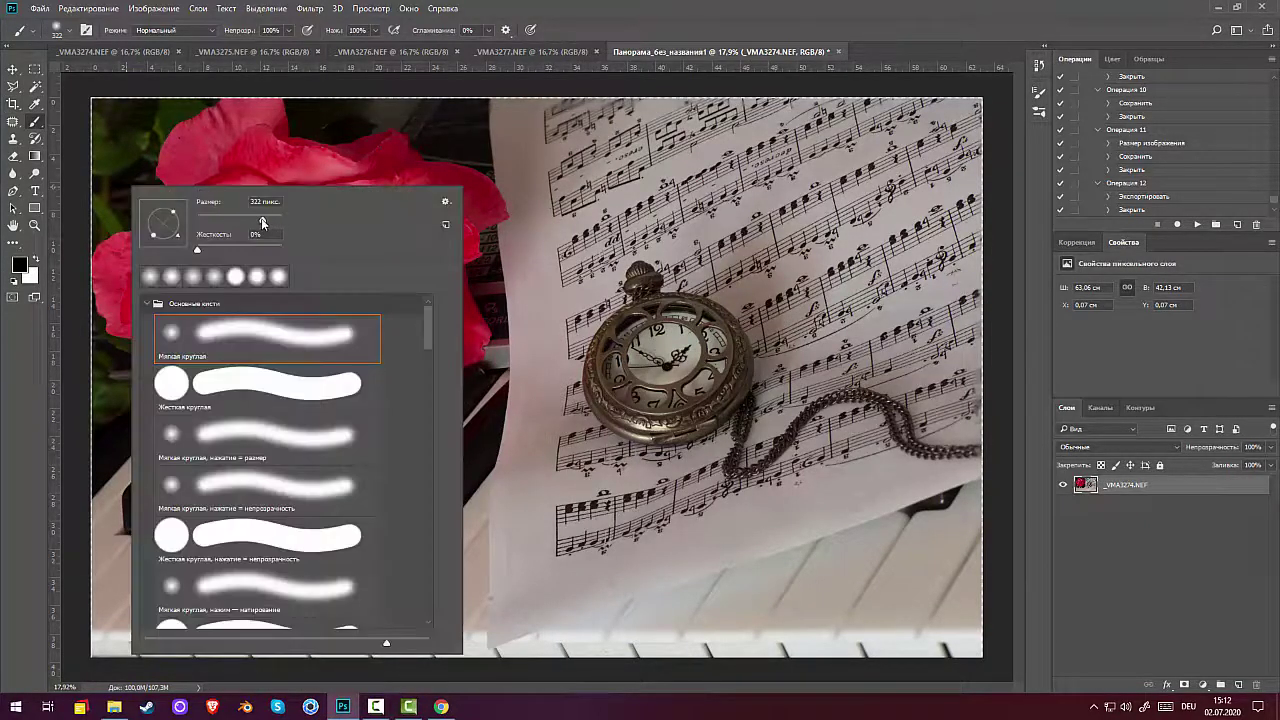
{"action": "left_click_drag", "start_coordinate": [261, 218], "coordinate": [225, 219]}
{"action": "key", "text": "Return"}
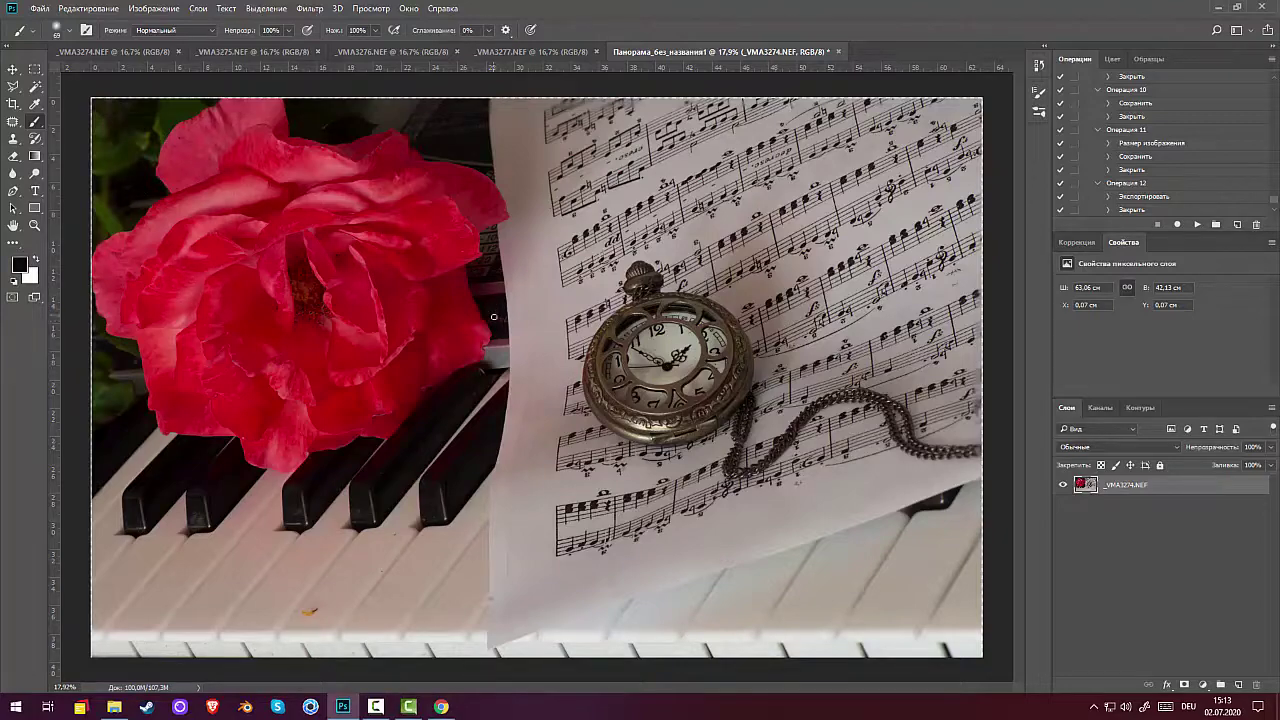
{"action": "scroll", "coordinate": [851, 454], "scroll_direction": "up", "scroll_amount": 8}
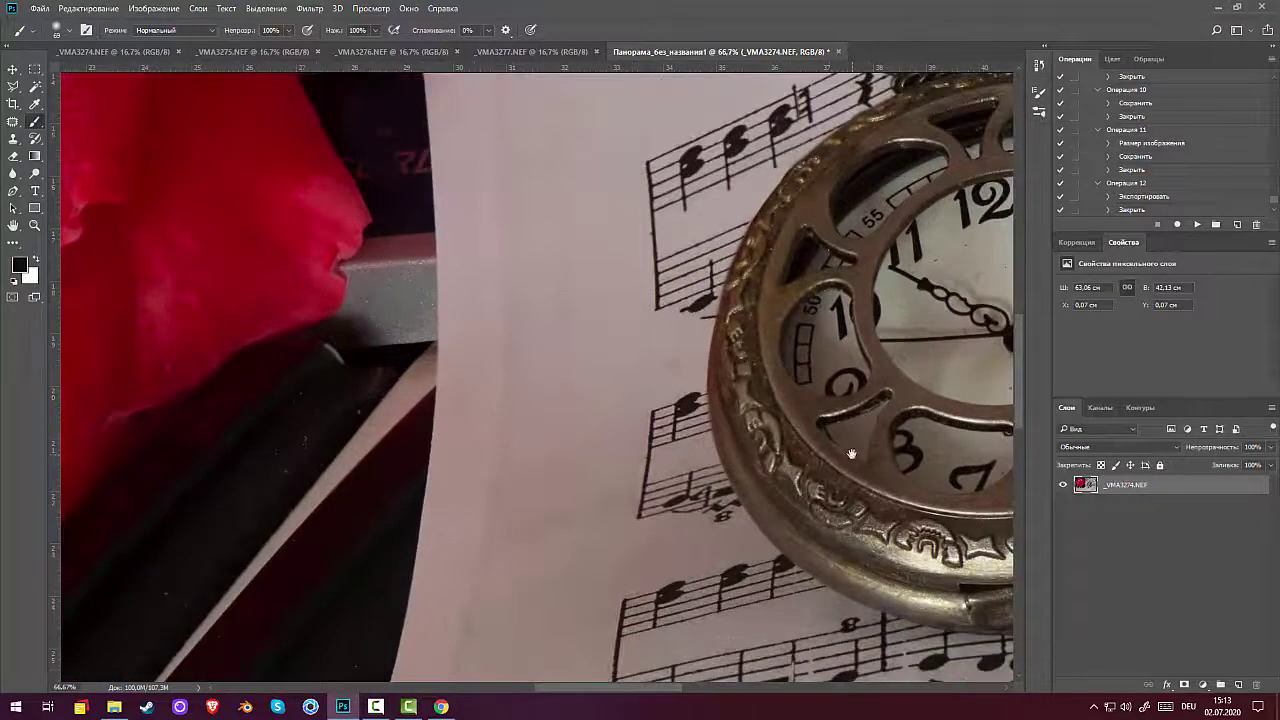
{"action": "mouse_move", "coordinate": [557, 209]}
{"action": "left_mouse_down"}
{"action": "mouse_move", "coordinate": [766, 591]}
{"action": "mouse_move", "coordinate": [720, 620]}
{"action": "left_mouse_up"}
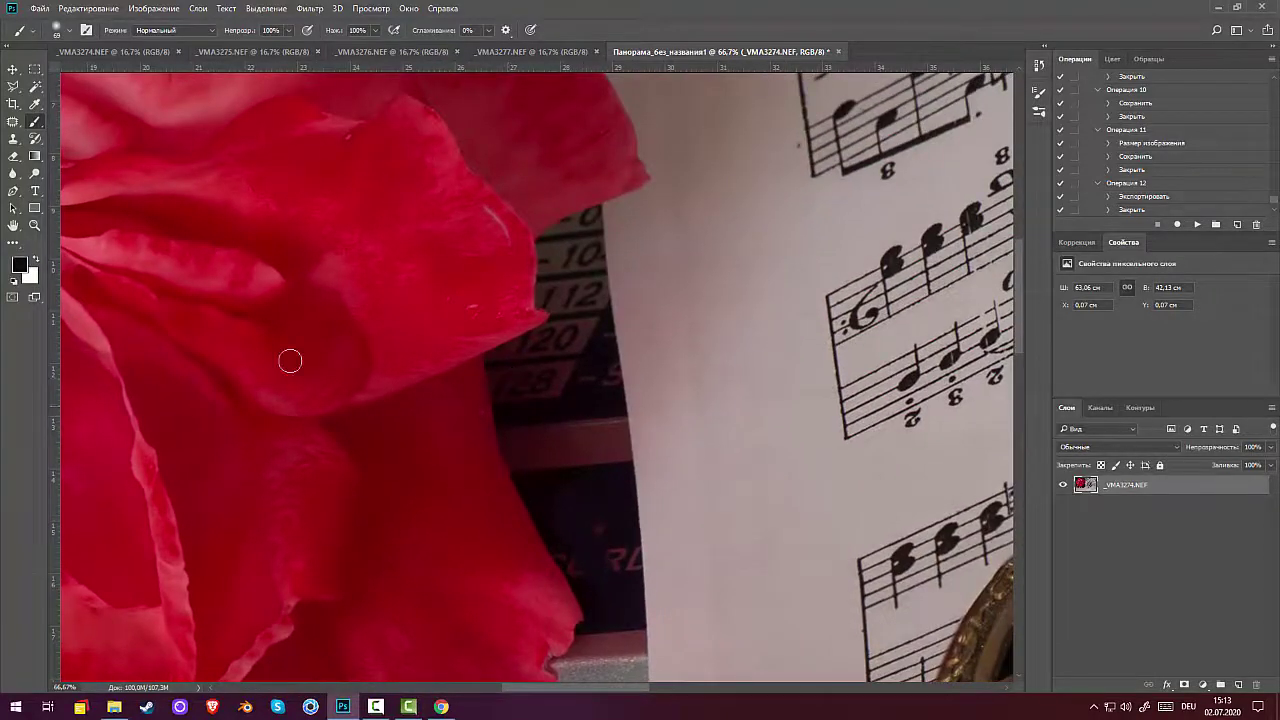
{"action": "left_click", "coordinate": [589, 400]}
{"action": "mouse_move", "coordinate": [569, 376]}
{"action": "left_mouse_down"}
{"action": "mouse_move", "coordinate": [534, 380]}
{"action": "mouse_move", "coordinate": [577, 369]}
{"action": "mouse_move", "coordinate": [523, 360]}
{"action": "mouse_move", "coordinate": [526, 403]}
{"action": "mouse_move", "coordinate": [602, 361]}
{"action": "mouse_move", "coordinate": [603, 383]}
{"action": "left_mouse_up"}
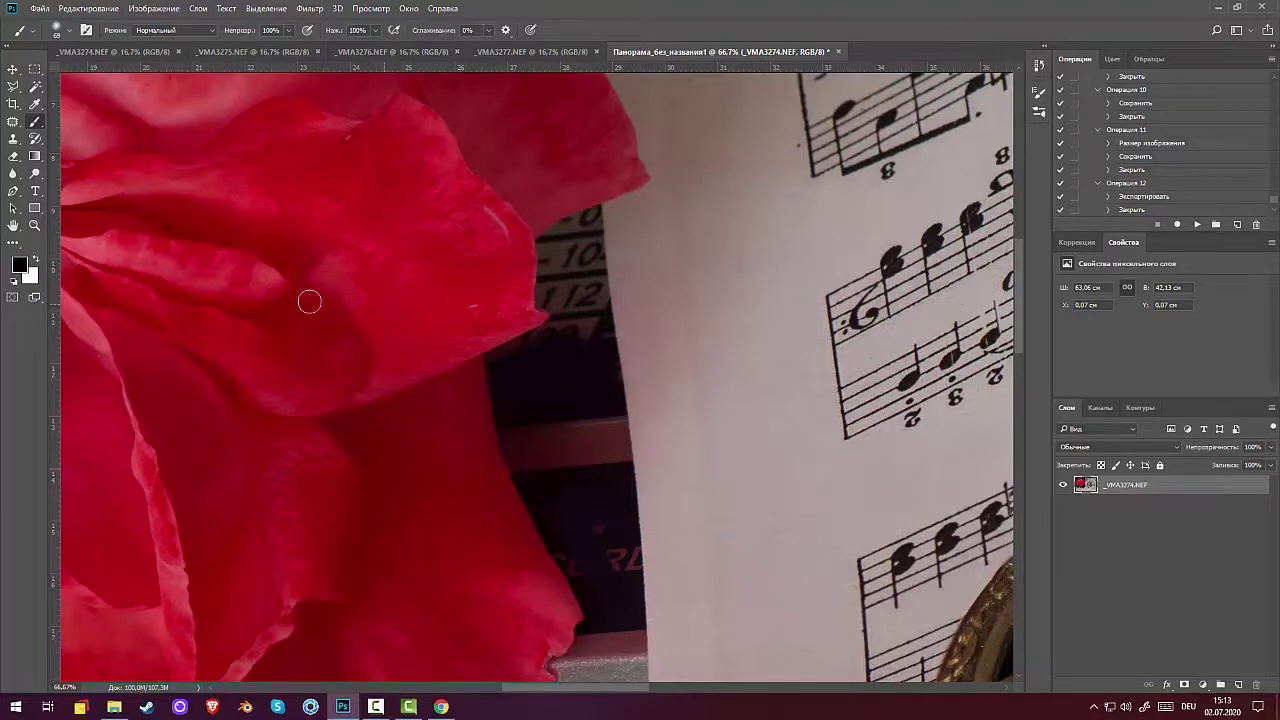
Trace a Pen tool path along the rose petals' edge beside the dark gap, down to the lowest petal tip.
{"action": "left_click", "coordinate": [12, 193]}
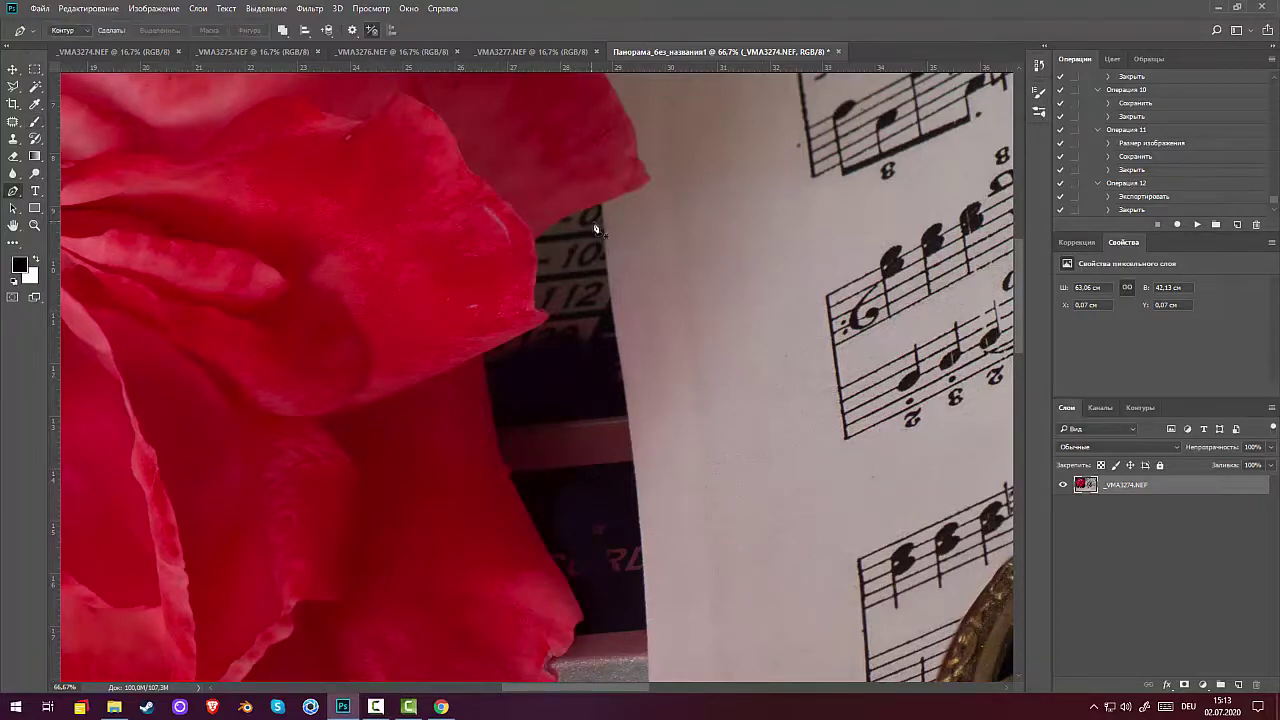
{"action": "left_click", "coordinate": [601, 206]}
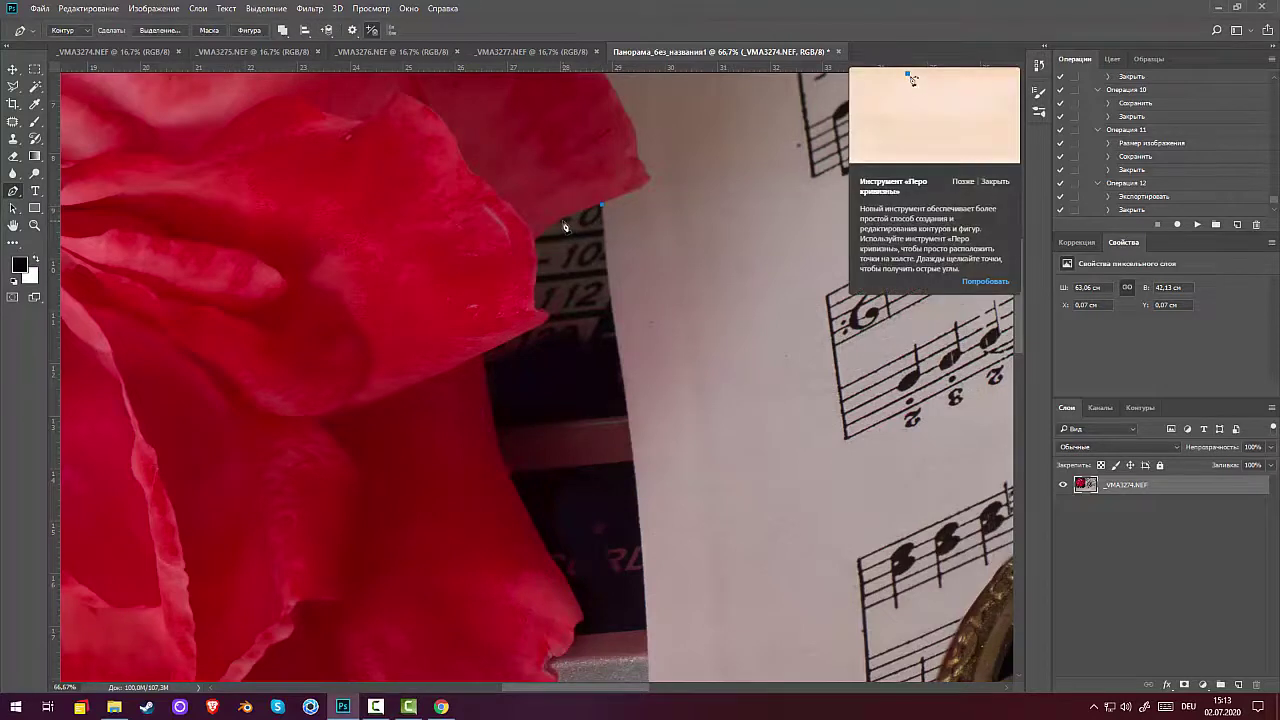
{"action": "left_click", "coordinate": [548, 223]}
{"action": "left_click", "coordinate": [534, 240]}
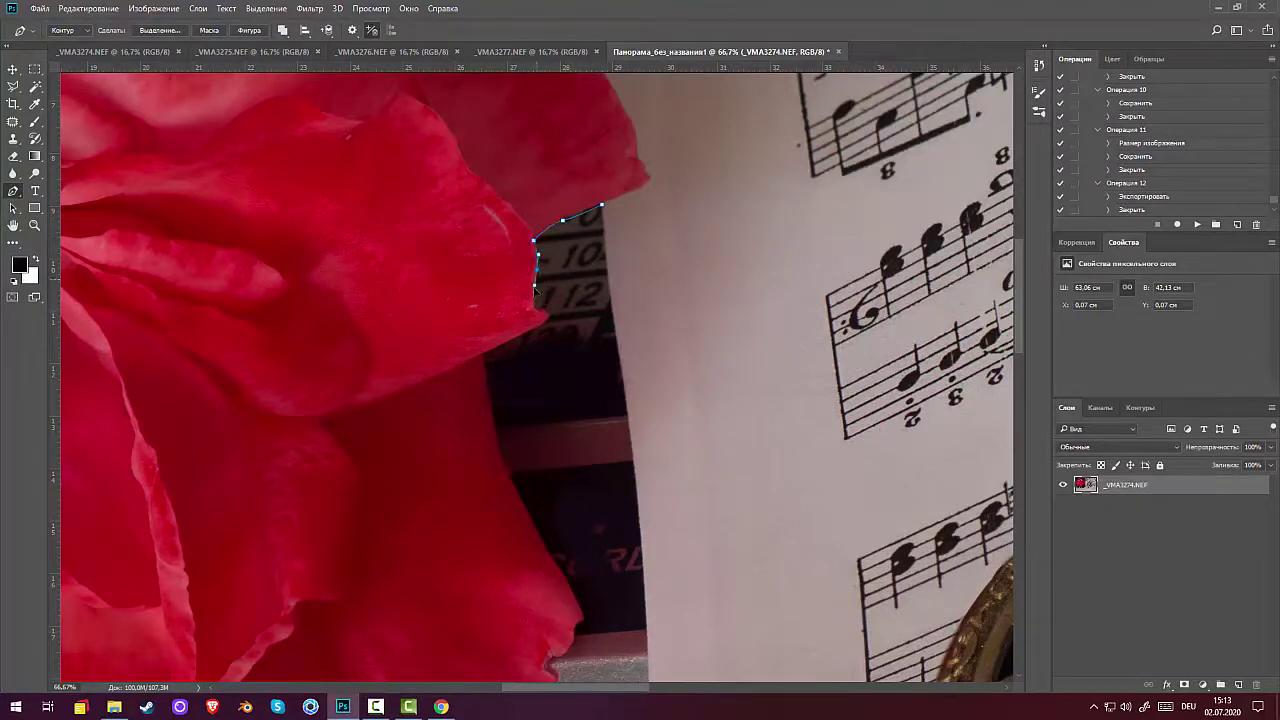
{"action": "left_click_drag", "start_coordinate": [532, 297], "coordinate": [550, 316]}
{"action": "left_click", "coordinate": [516, 336]}
{"action": "left_click", "coordinate": [485, 356]}
{"action": "left_click", "coordinate": [491, 429]}
{"action": "left_click", "coordinate": [498, 452]}
{"action": "left_click", "coordinate": [510, 478]}
{"action": "left_click", "coordinate": [523, 505]}
{"action": "left_click", "coordinate": [558, 567]}
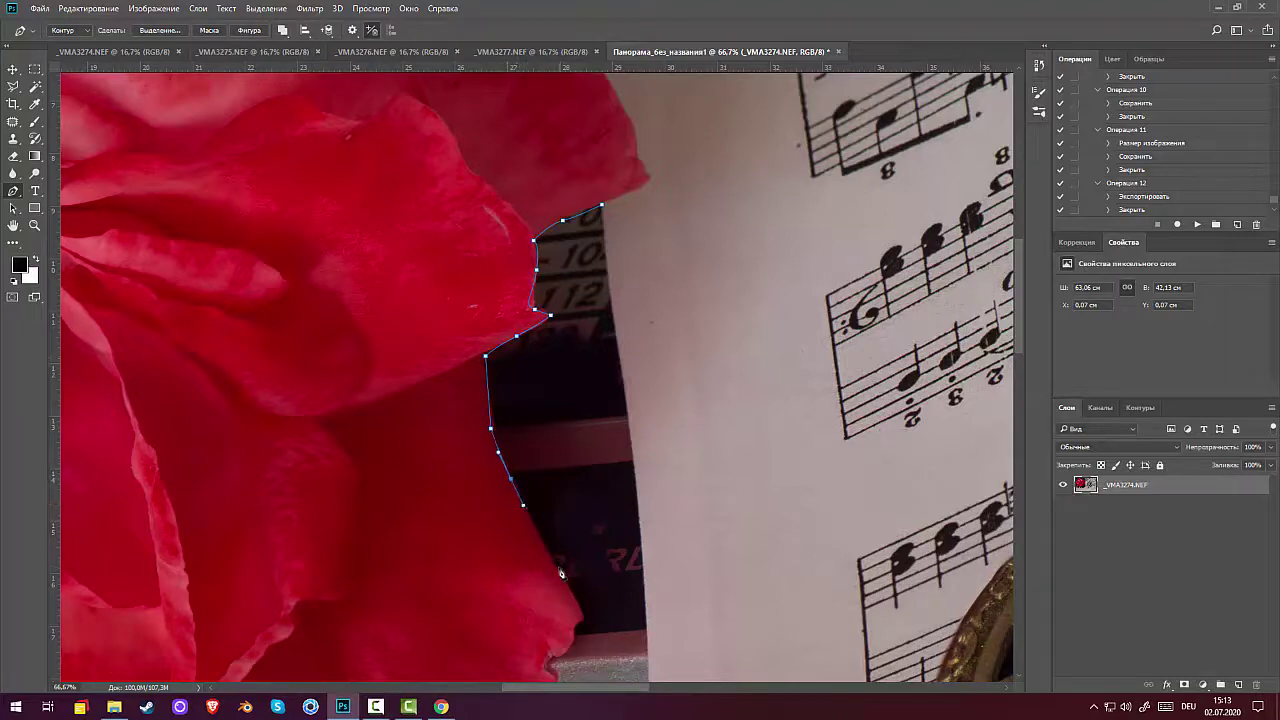
{"action": "left_click", "coordinate": [573, 590]}
{"action": "left_click", "coordinate": [578, 606]}
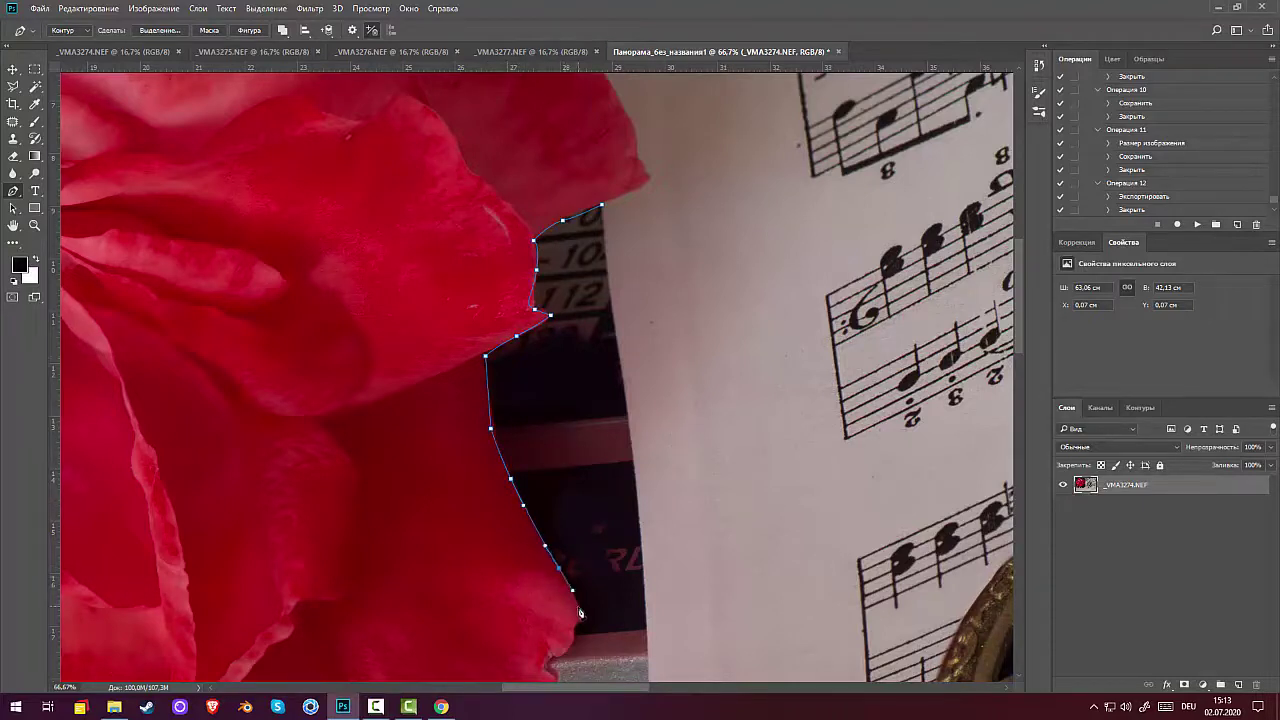
Continue the path across the dark gap and up the sheet music's edge, closing it at the starting point.
{"action": "left_click", "coordinate": [645, 603]}
{"action": "left_click", "coordinate": [641, 495]}
{"action": "left_click", "coordinate": [620, 350]}
{"action": "left_click", "coordinate": [604, 231]}
{"action": "left_click", "coordinate": [601, 205]}
Convert the closed path into a new anti-aliased selection with a 2-pixel feather radius.
{"action": "right_click", "coordinate": [553, 418]}
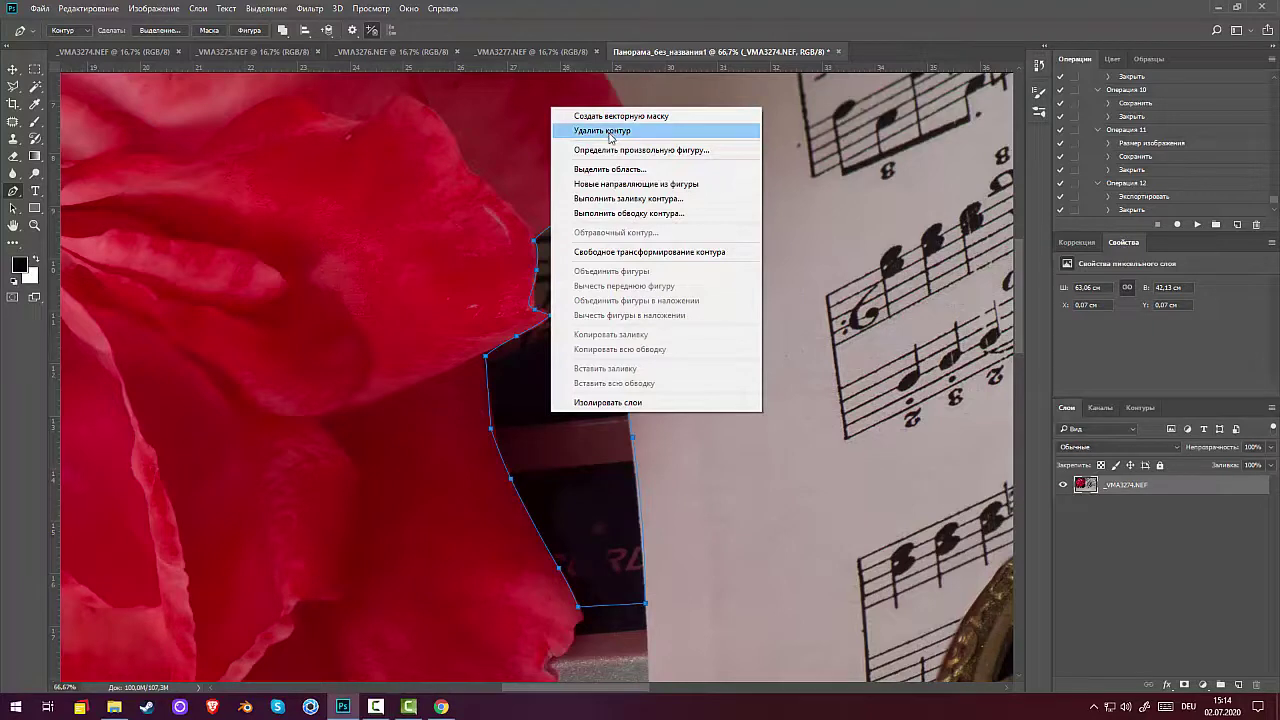
{"action": "left_click", "coordinate": [612, 169]}
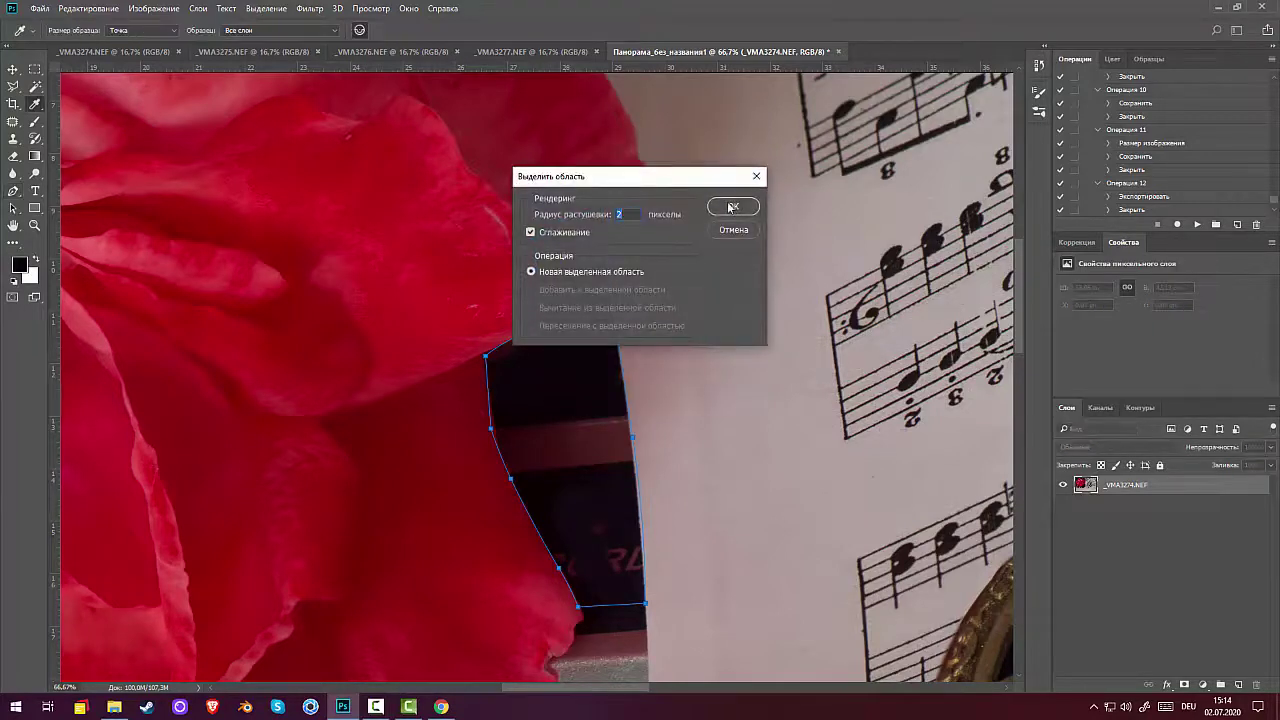
{"action": "left_click", "coordinate": [731, 207]}
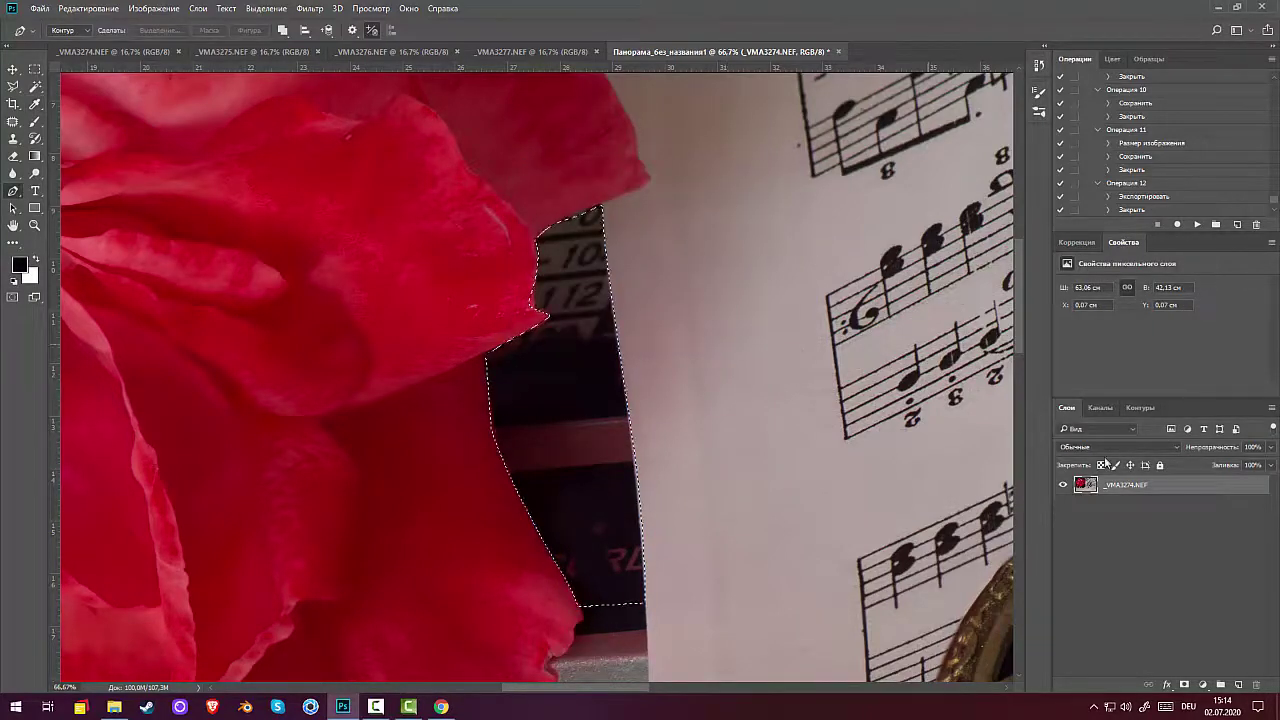
Add a new layer and fill the selected gap between the rose and the sheet music with black.
{"action": "left_click", "coordinate": [1239, 686]}
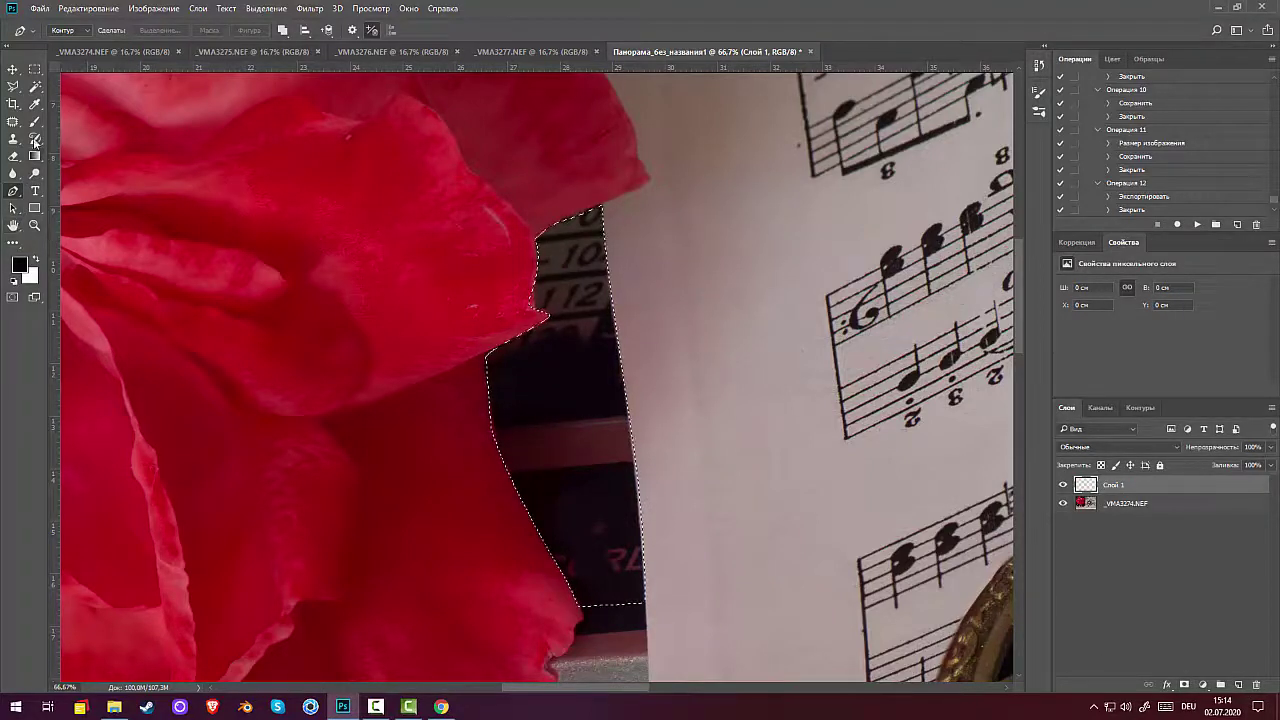
{"action": "left_click", "coordinate": [35, 104]}
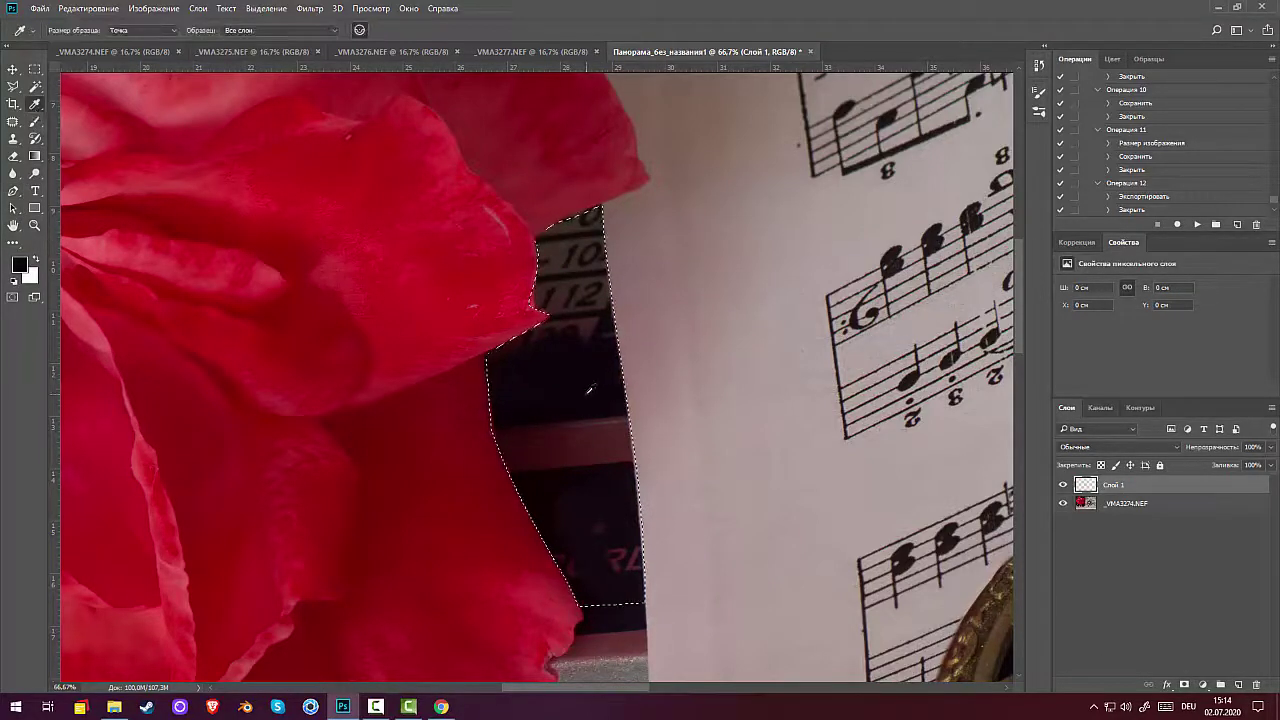
{"action": "key", "text": "x"}
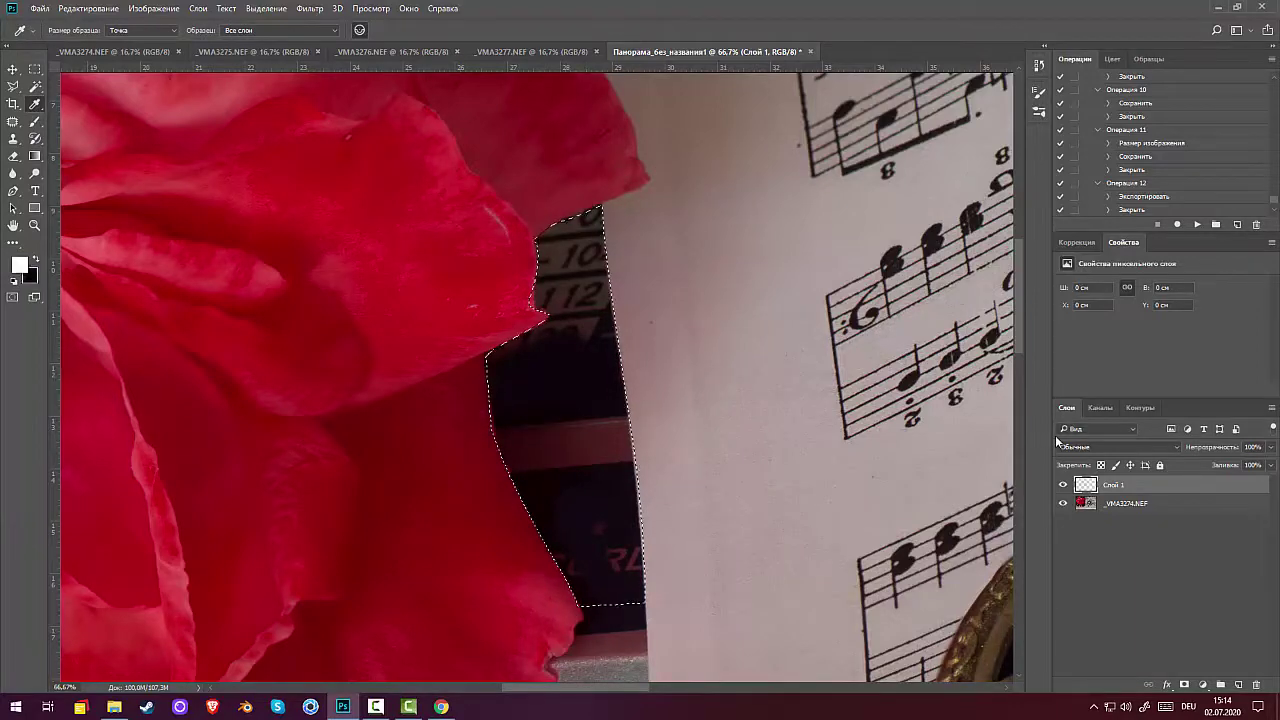
{"action": "key", "text": "ctrl+BackSpace"}
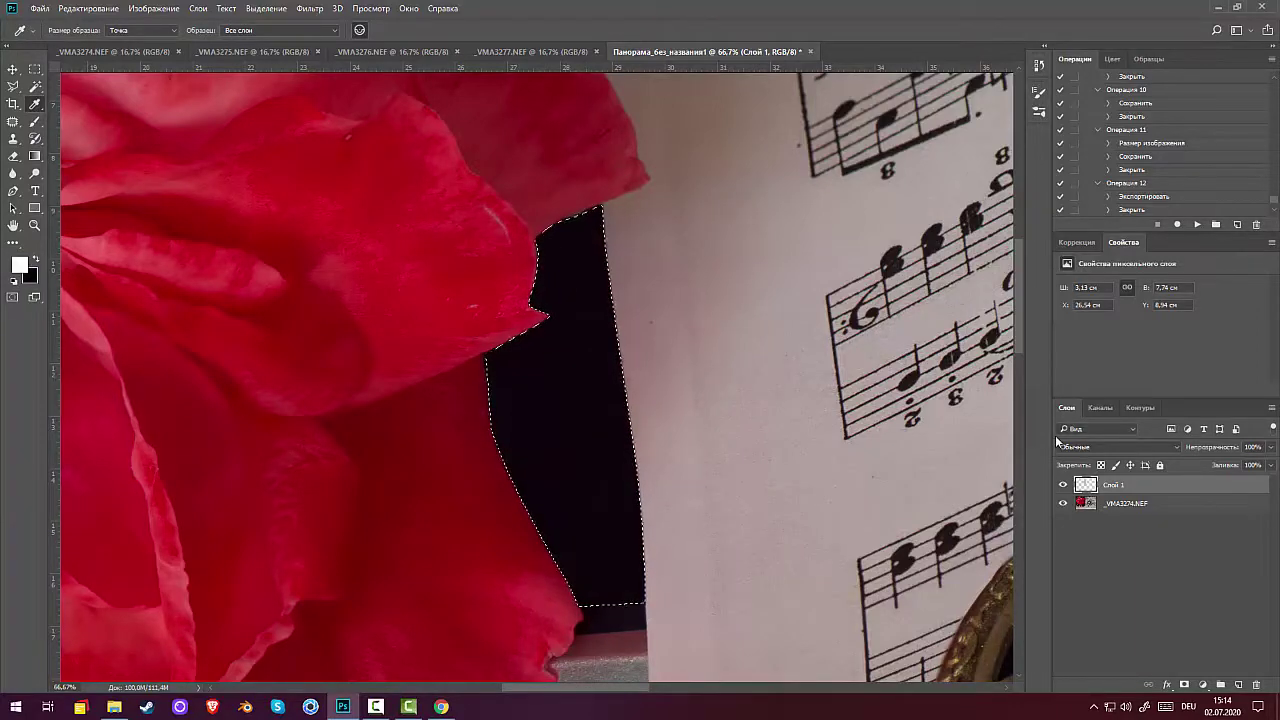
{"action": "key", "text": "ctrl+0"}
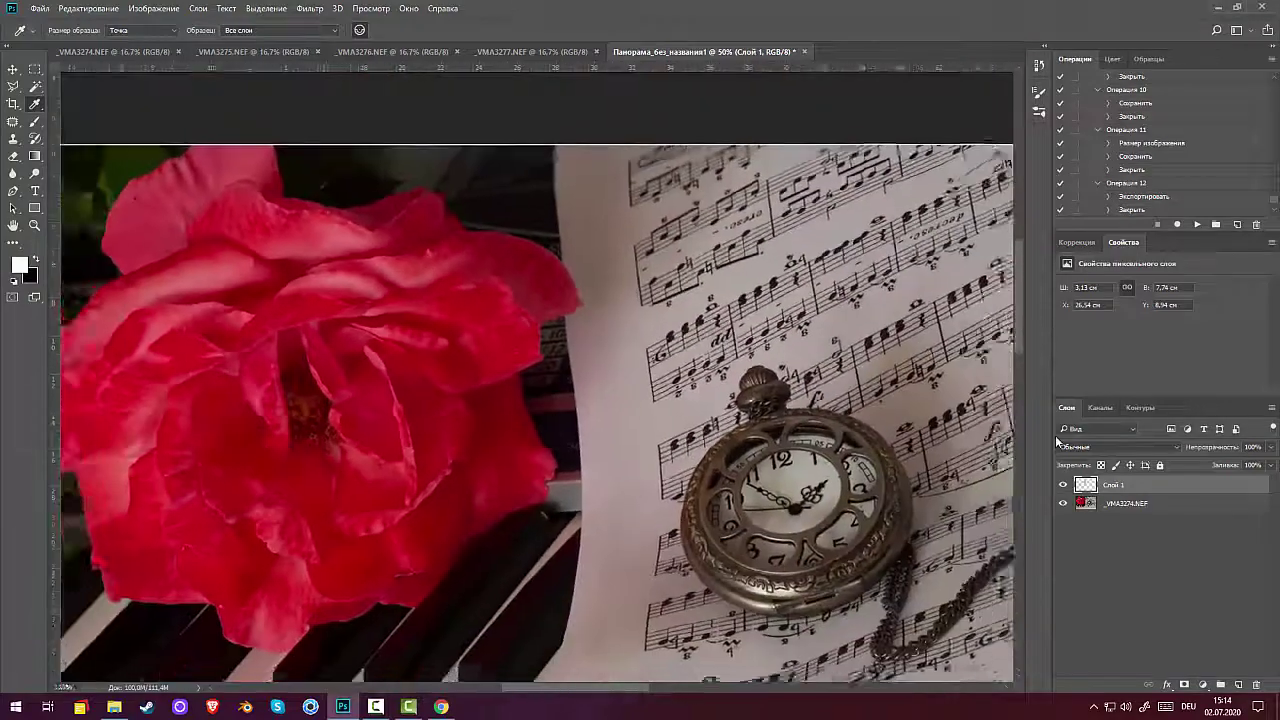
Trace a Pen tool path from the image's upper edge around the dark leaf's outline to where it meets the rose.
{"action": "key", "text": "ctrl+1"}
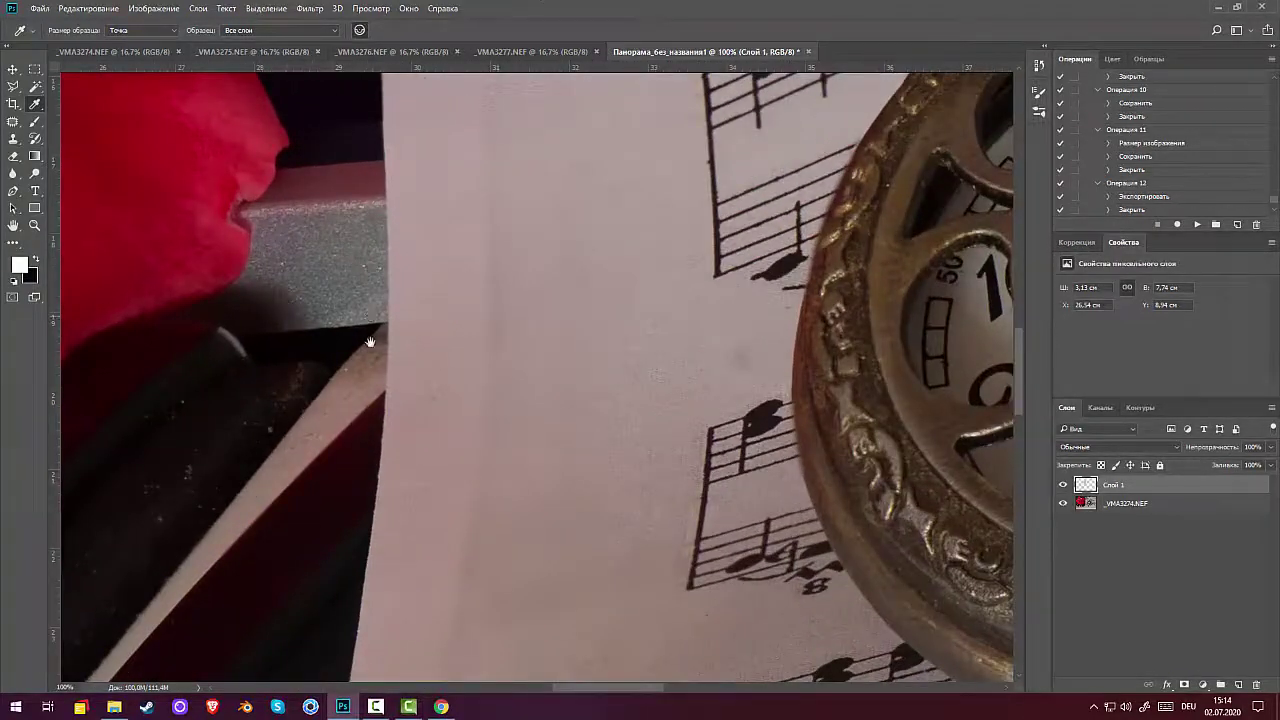
{"action": "left_click_drag", "start_coordinate": [371, 343], "coordinate": [965, 535]}
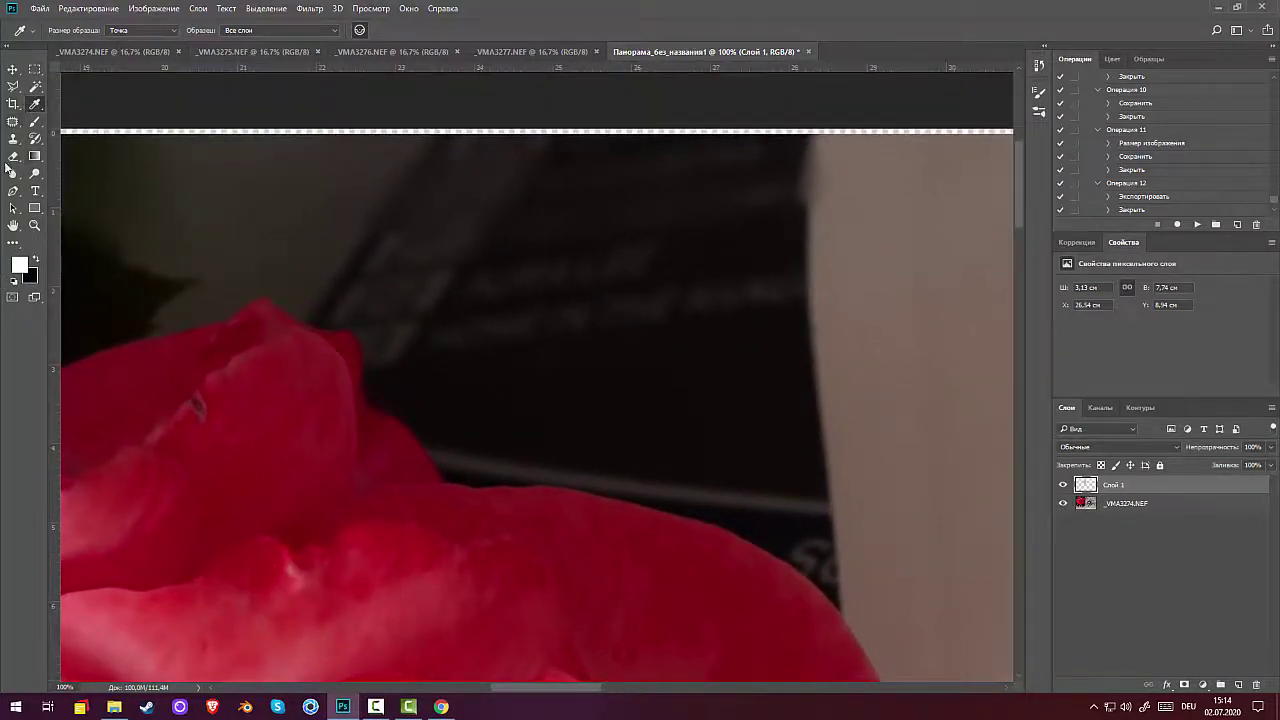
{"action": "left_click", "coordinate": [12, 192]}
{"action": "left_click_drag", "start_coordinate": [220, 218], "coordinate": [531, 260]}
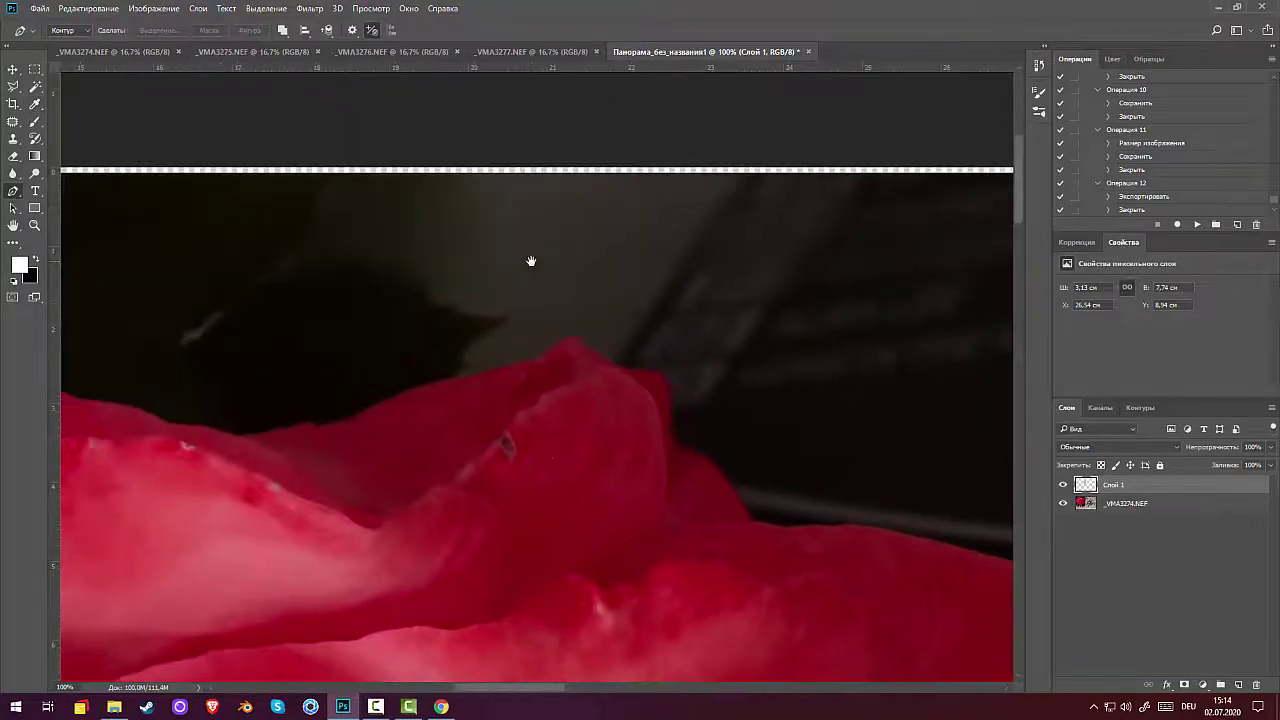
{"action": "left_click", "coordinate": [318, 182]}
{"action": "left_click", "coordinate": [315, 216]}
{"action": "left_click", "coordinate": [267, 273]}
{"action": "left_click_drag", "start_coordinate": [304, 258], "coordinate": [380, 273]}
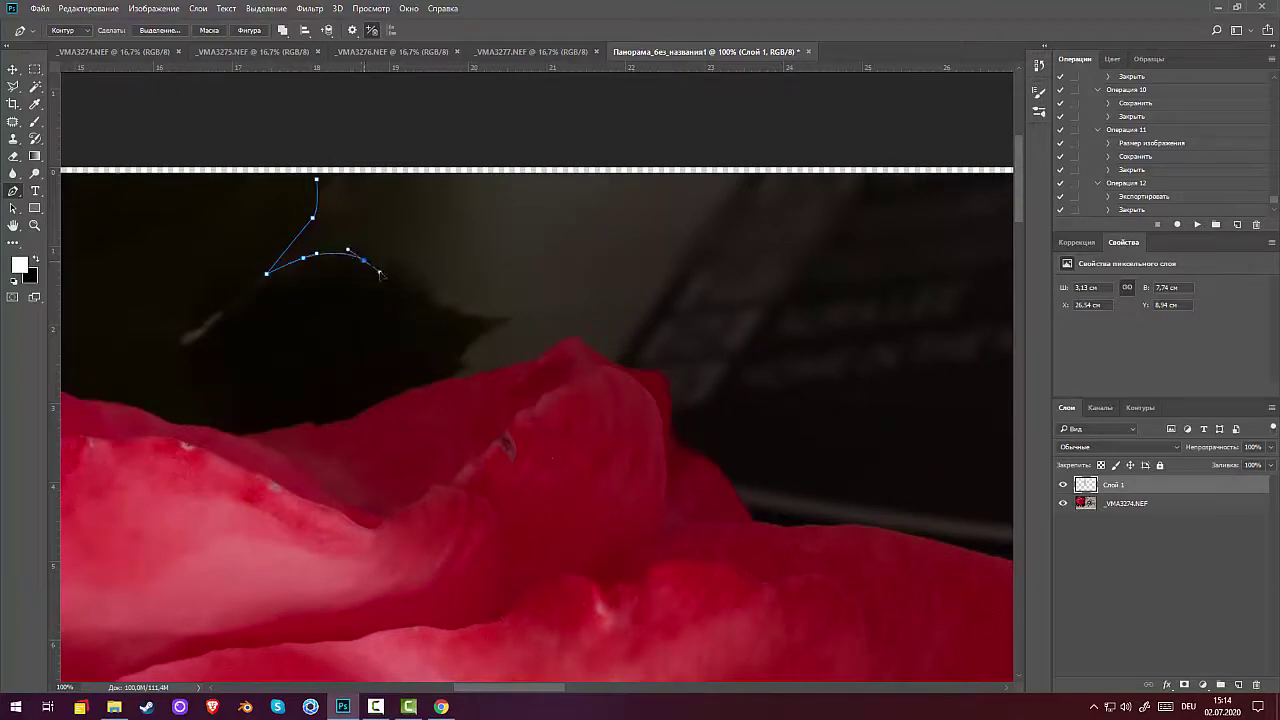
{"action": "left_click", "coordinate": [412, 290]}
{"action": "left_click", "coordinate": [427, 308]}
{"action": "left_click", "coordinate": [457, 316]}
{"action": "left_click", "coordinate": [483, 318]}
{"action": "left_click_drag", "start_coordinate": [499, 325], "coordinate": [519, 316]}
{"action": "left_click", "coordinate": [462, 354]}
{"action": "left_click", "coordinate": [462, 378]}
Continue the path along the rose's upper petal, over its peak and around its far corner.
{"action": "left_click", "coordinate": [515, 367]}
{"action": "left_click", "coordinate": [535, 357]}
{"action": "left_click", "coordinate": [551, 346]}
{"action": "left_click", "coordinate": [563, 342]}
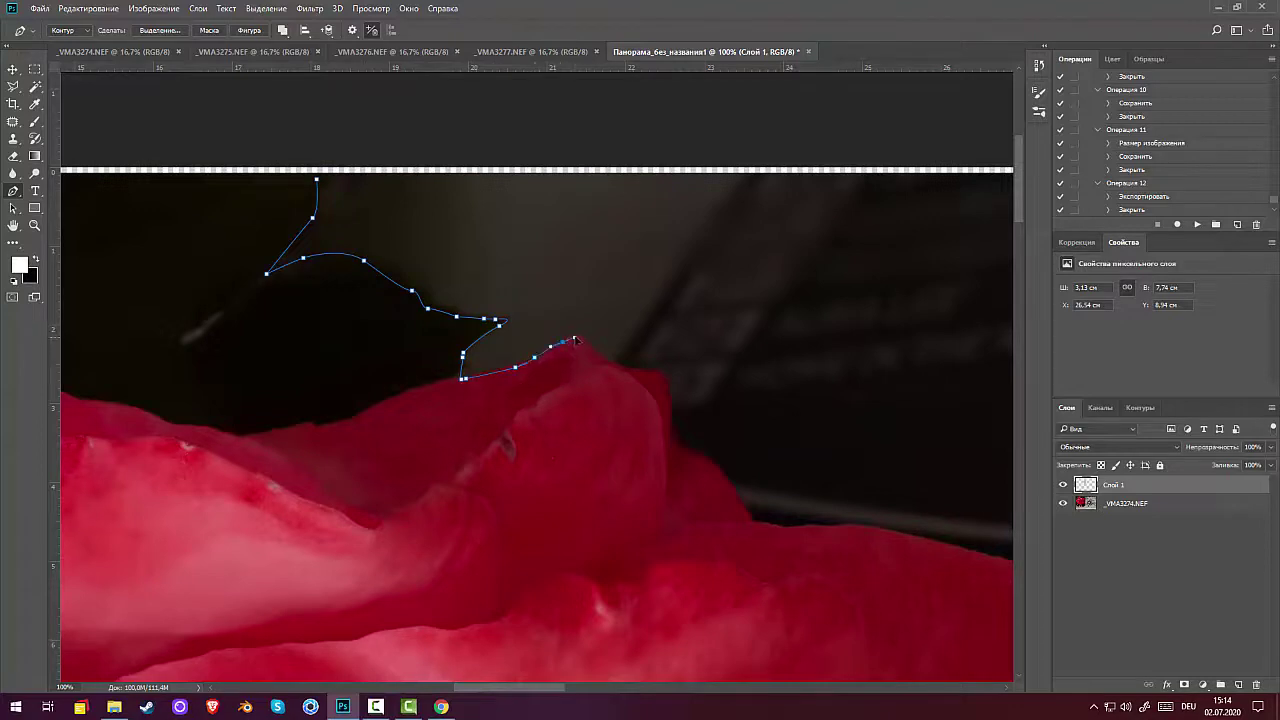
{"action": "left_click", "coordinate": [573, 339]}
{"action": "left_click", "coordinate": [597, 356]}
{"action": "left_click", "coordinate": [649, 373]}
{"action": "left_click", "coordinate": [662, 373]}
{"action": "left_click", "coordinate": [673, 389]}
{"action": "left_click", "coordinate": [673, 404]}
Extend the path down the petal's side and along the rose's upper edge toward the sheet music.
{"action": "left_click", "coordinate": [708, 461]}
{"action": "left_click", "coordinate": [722, 471]}
{"action": "left_click", "coordinate": [755, 524]}
{"action": "left_click", "coordinate": [795, 530]}
{"action": "left_click", "coordinate": [810, 529]}
{"action": "left_click", "coordinate": [822, 529]}
{"action": "left_click", "coordinate": [841, 527]}
{"action": "left_click", "coordinate": [870, 525]}
{"action": "left_click", "coordinate": [893, 536]}
{"action": "left_click", "coordinate": [917, 541]}
{"action": "left_click", "coordinate": [941, 546]}
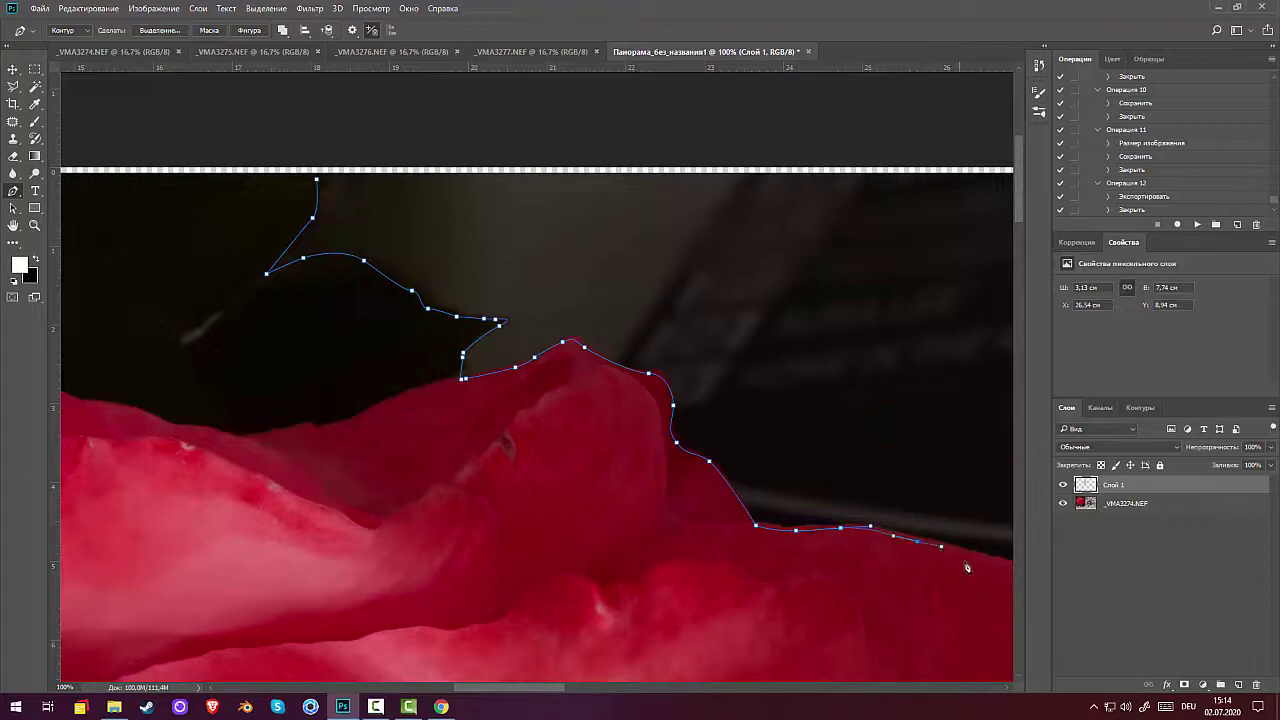
{"action": "left_click", "coordinate": [1011, 564]}
Carry the path to the sheet music, up the paper's edge and along the image's upper edge, closing it at the starting point.
{"action": "scroll", "coordinate": [1012, 564], "scroll_direction": "down", "scroll_amount": 10}
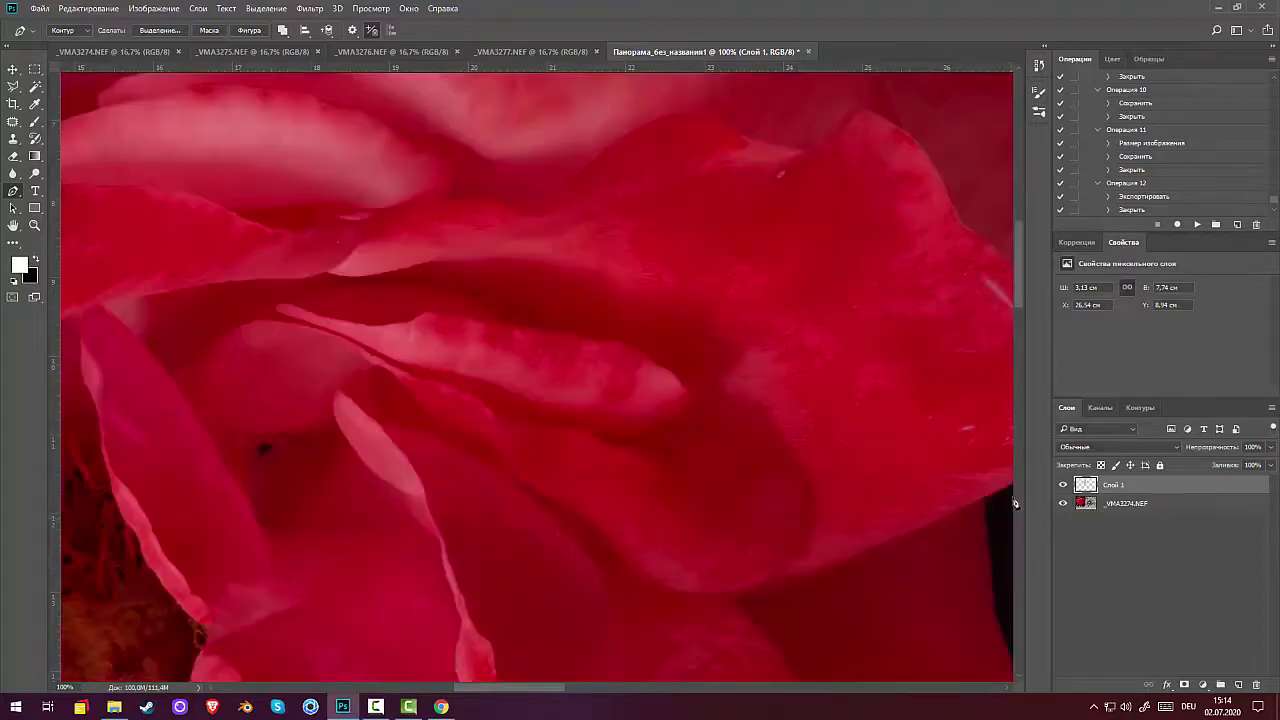
{"action": "key", "text": "ctrl+minus"}
{"action": "key", "text": "ctrl+minus"}
{"action": "key", "text": "ctrl+minus"}
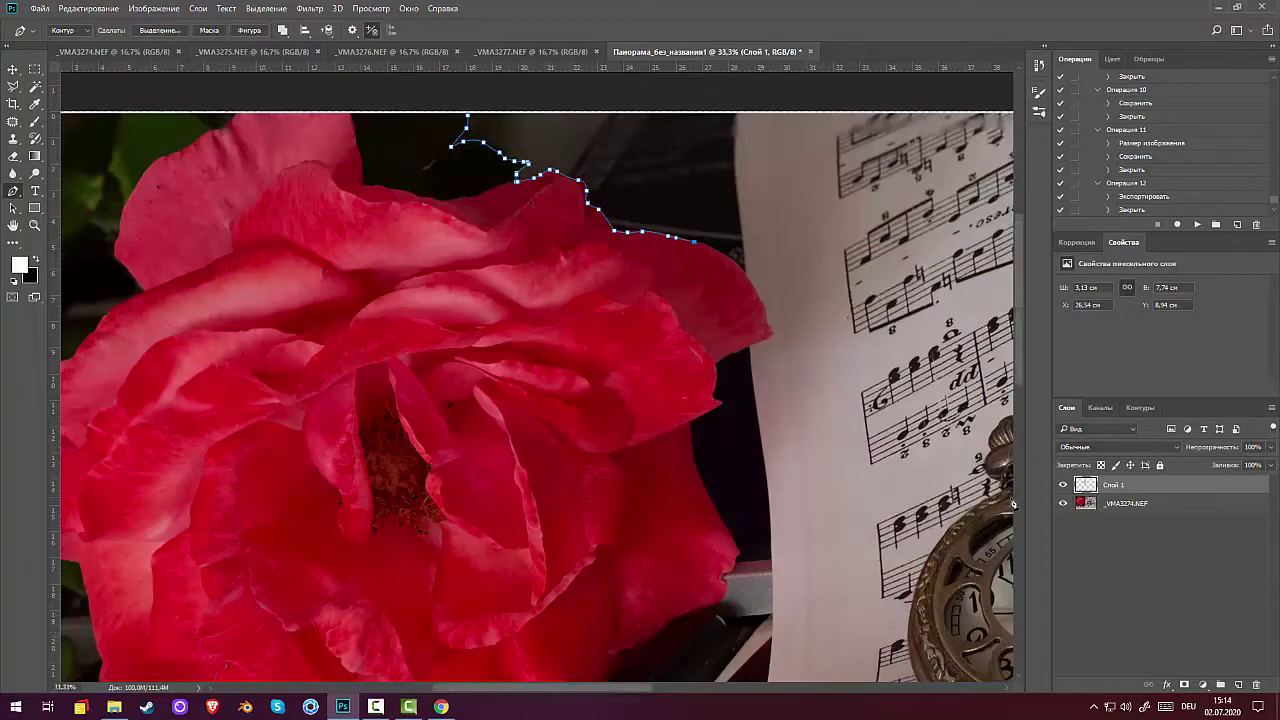
{"action": "left_click", "coordinate": [723, 254]}
{"action": "left_click", "coordinate": [736, 263]}
{"action": "left_click_drag", "start_coordinate": [737, 189], "coordinate": [733, 150]}
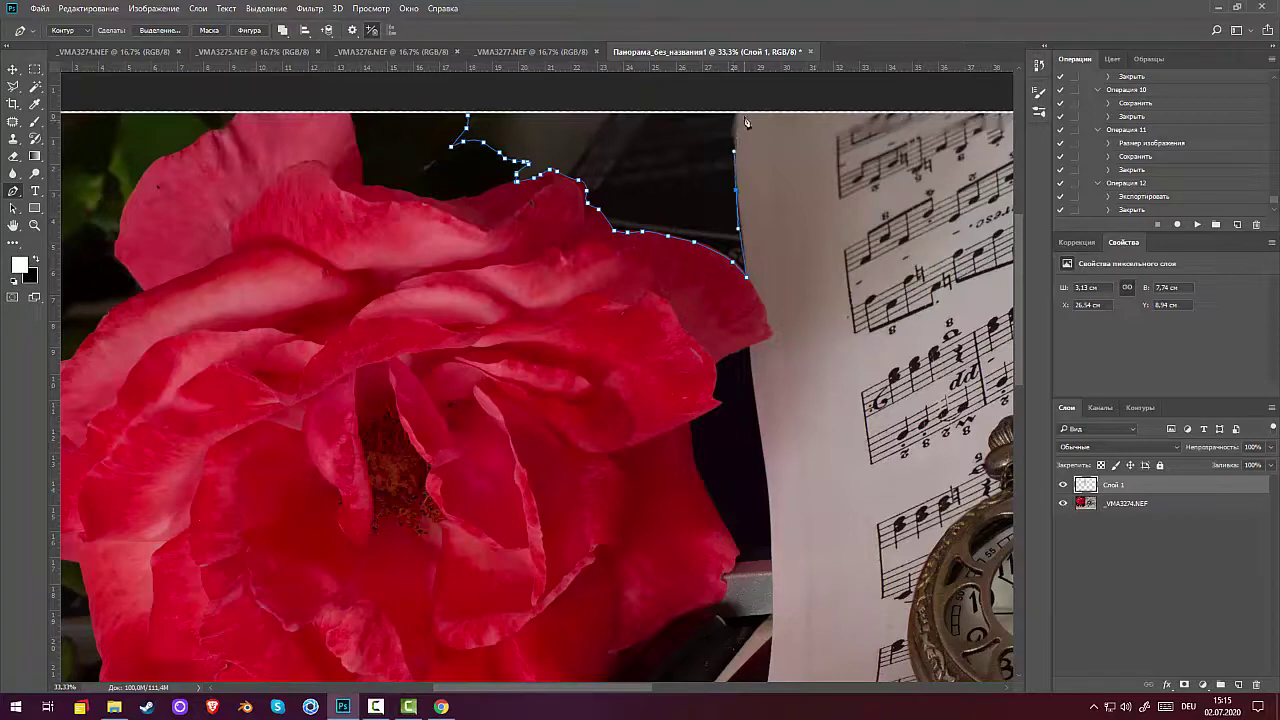
{"action": "left_click", "coordinate": [467, 117]}
Convert the path into a new anti-aliased selection with a 2-pixel feather, fill it with black and deselect.
{"action": "right_click", "coordinate": [570, 152]}
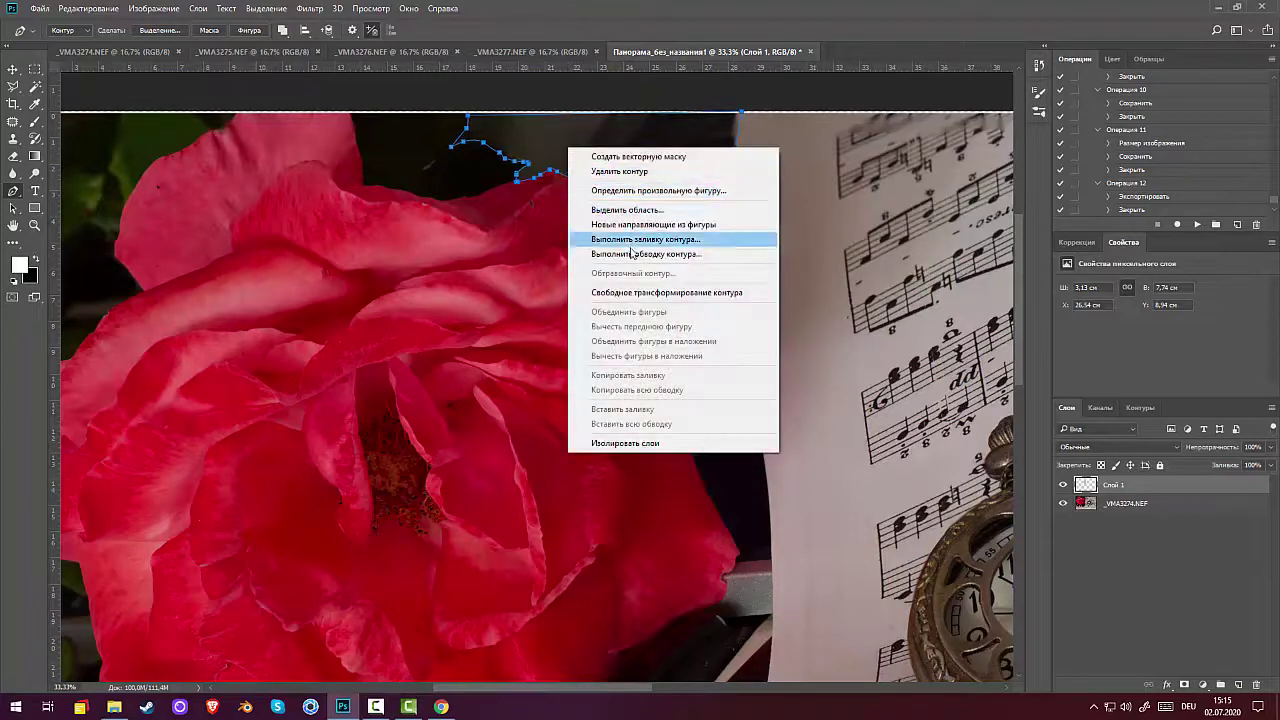
{"action": "left_click", "coordinate": [690, 207]}
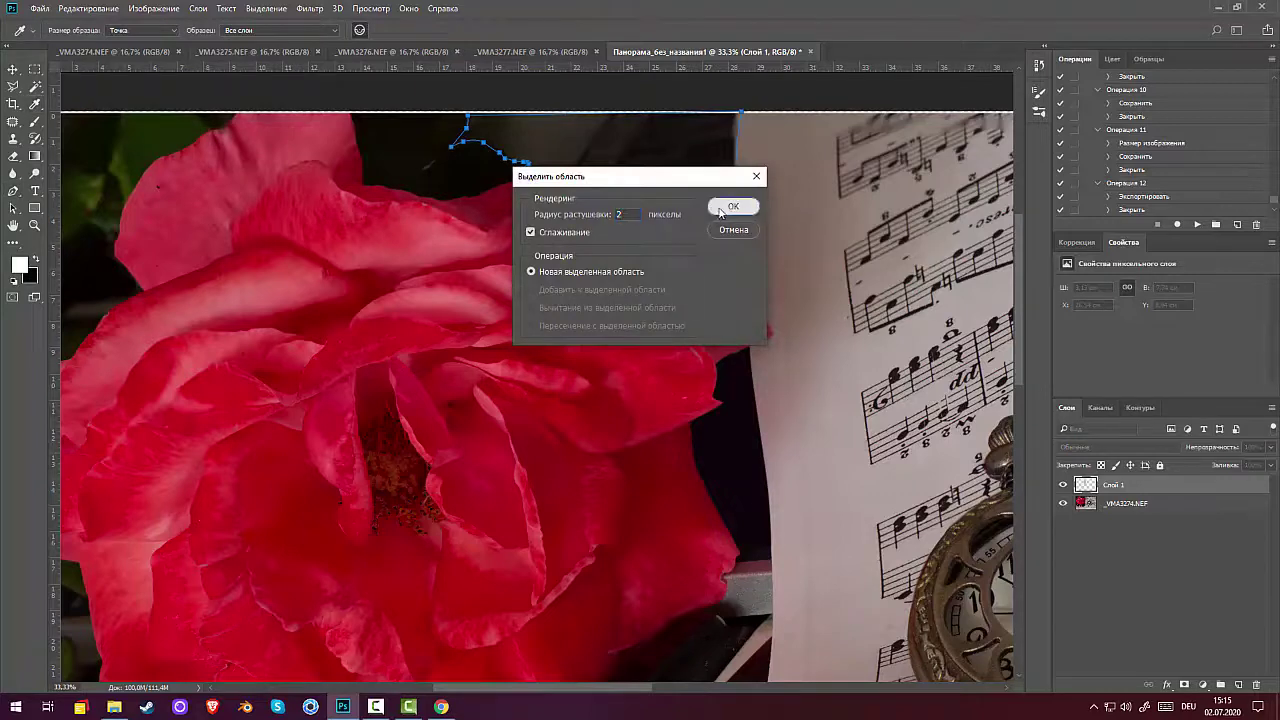
{"action": "left_click", "coordinate": [730, 207]}
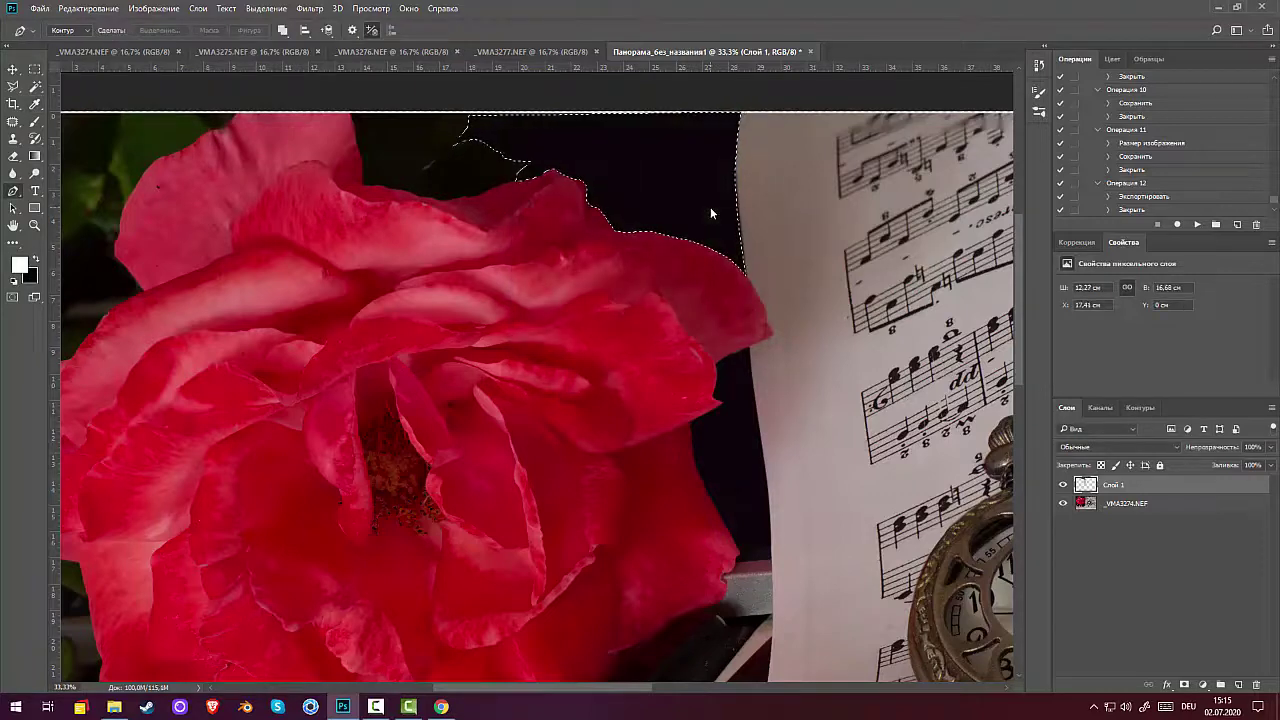
{"action": "key", "text": "ctrl+d"}
Paint black with the soft brush over the light streak between the green leaves and the rose's outer upper petals.
{"action": "key", "text": "ctrl+minus"}
{"action": "left_click_drag", "start_coordinate": [461, 439], "coordinate": [631, 329]}
{"action": "scroll", "coordinate": [633, 330], "scroll_direction": "up", "scroll_amount": 1}
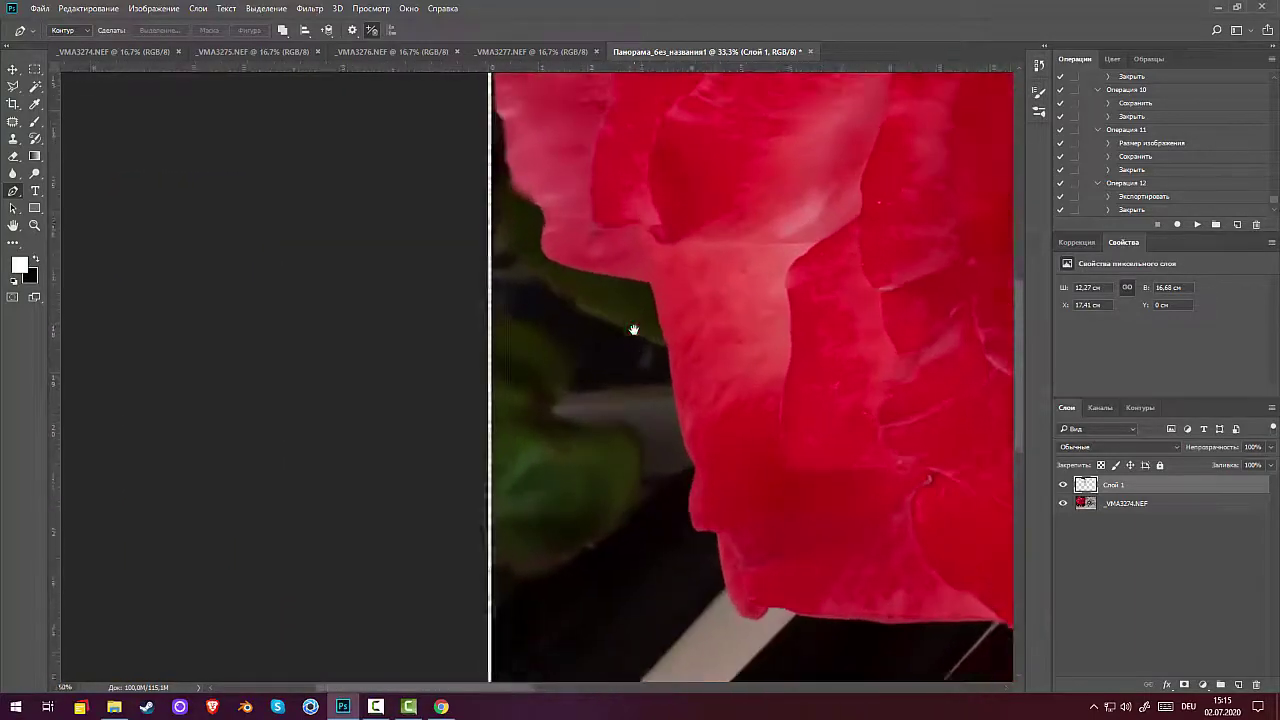
{"action": "scroll", "coordinate": [633, 330], "scroll_direction": "up", "scroll_amount": 2}
{"action": "left_click_drag", "start_coordinate": [726, 313], "coordinate": [629, 543]}
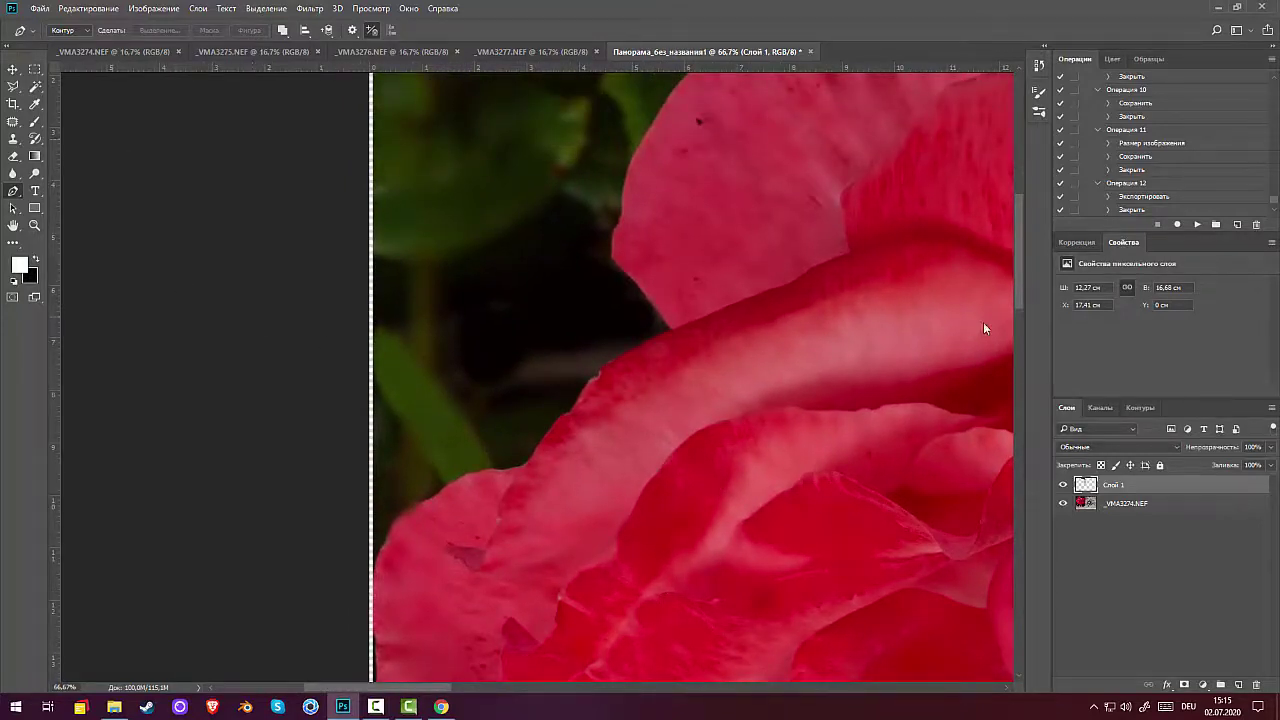
{"action": "right_click", "coordinate": [1027, 334]}
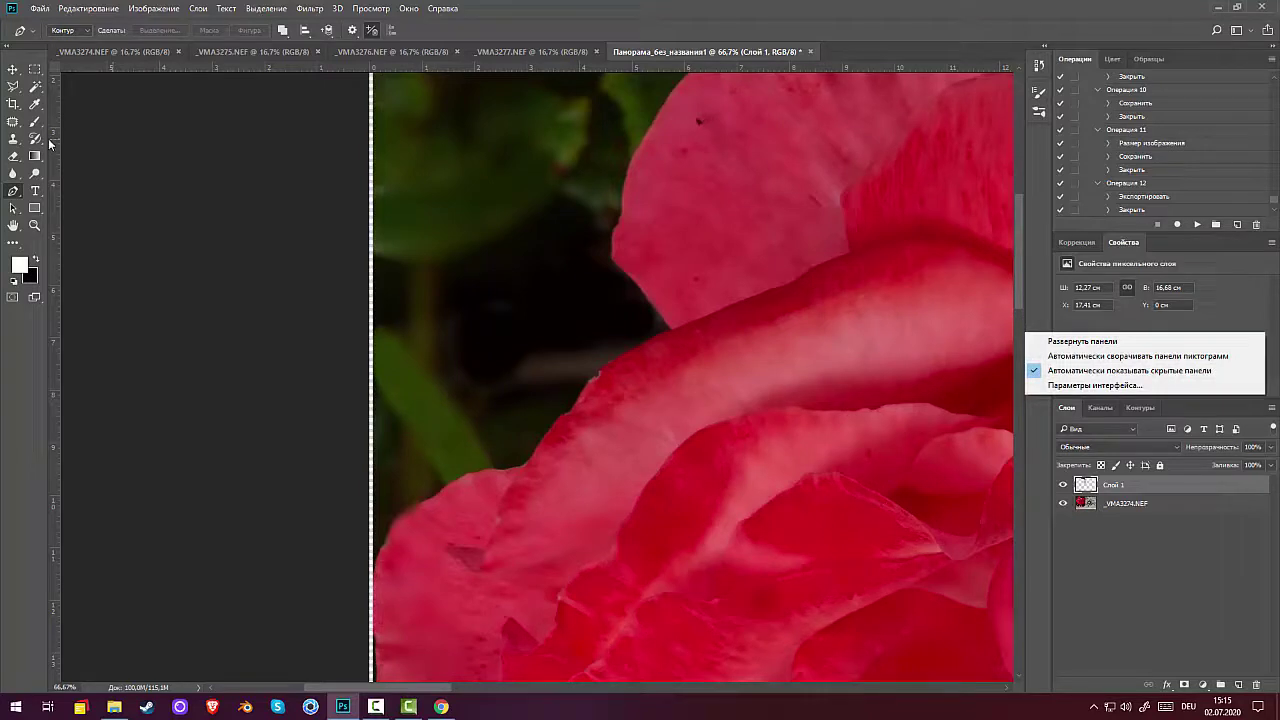
{"action": "key", "text": "Escape"}
{"action": "key", "text": "b"}
{"action": "mouse_move", "coordinate": [546, 310]}
{"action": "left_mouse_down"}
{"action": "mouse_move", "coordinate": [545, 372]}
{"action": "mouse_move", "coordinate": [524, 360]}
{"action": "left_mouse_up"}
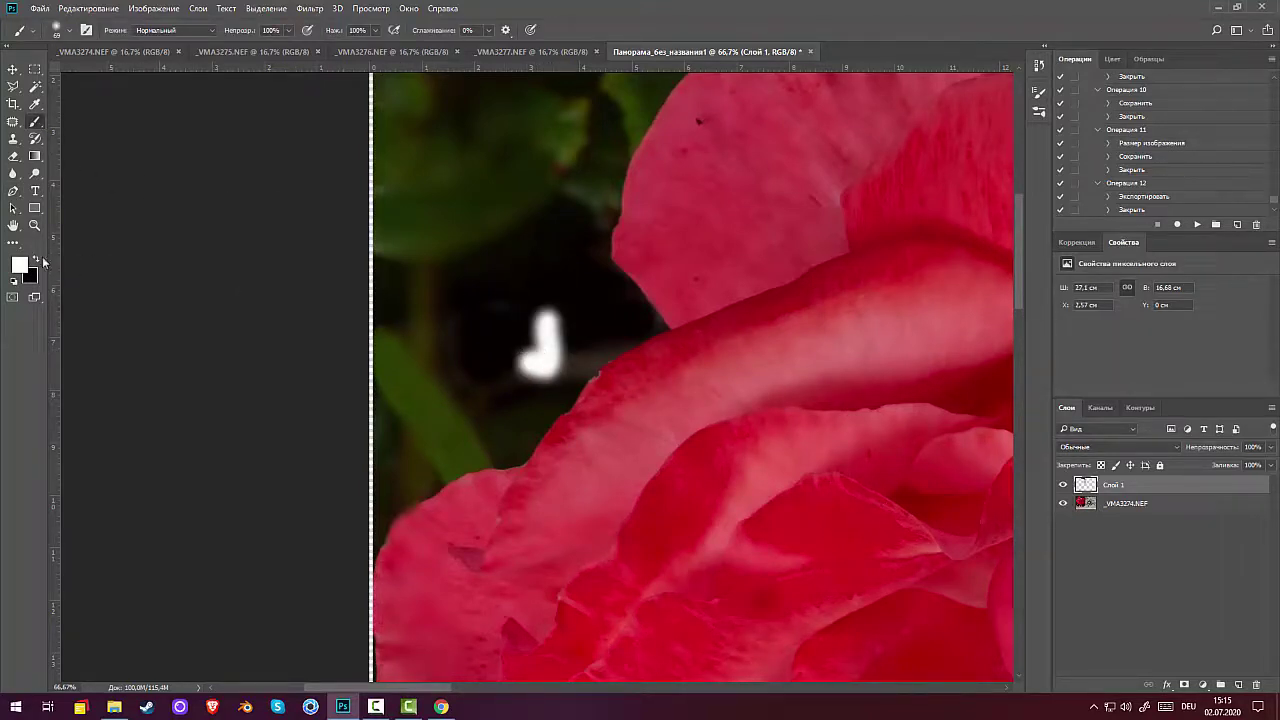
{"action": "left_click", "coordinate": [42, 260]}
{"action": "mouse_move", "coordinate": [563, 323]}
{"action": "left_mouse_down"}
{"action": "mouse_move", "coordinate": [571, 337]}
{"action": "mouse_move", "coordinate": [546, 368]}
{"action": "mouse_move", "coordinate": [603, 334]}
{"action": "mouse_move", "coordinate": [537, 400]}
{"action": "mouse_move", "coordinate": [463, 363]}
{"action": "left_mouse_up"}
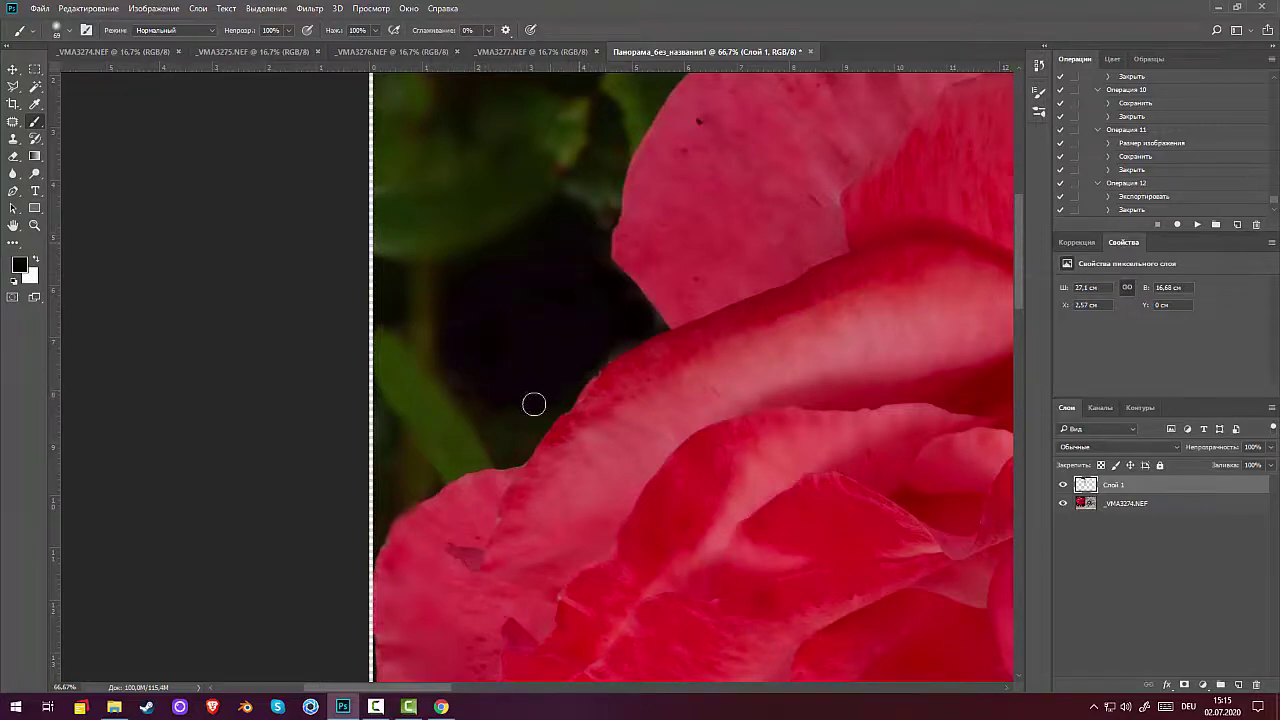
{"action": "mouse_move", "coordinate": [534, 404]}
{"action": "left_mouse_down"}
{"action": "mouse_move", "coordinate": [511, 435]}
{"action": "mouse_move", "coordinate": [513, 412]}
{"action": "mouse_move", "coordinate": [543, 398]}
{"action": "left_mouse_up"}
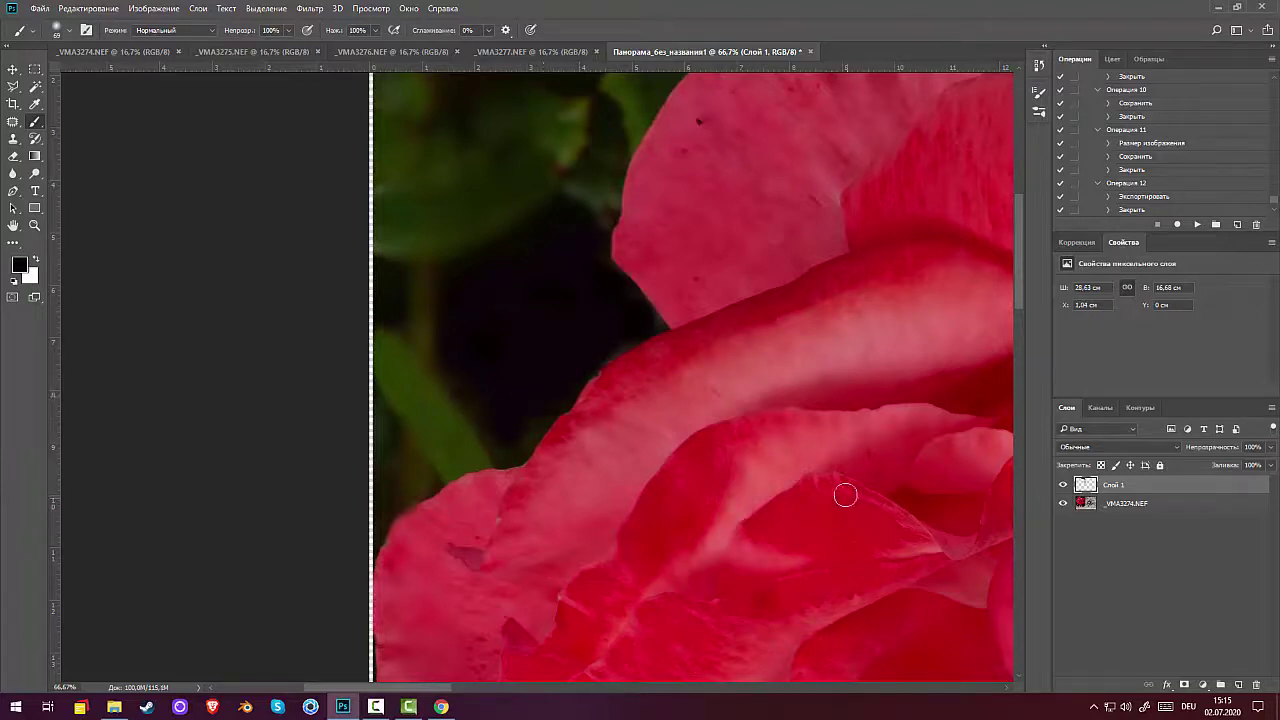
Paint black over the light piano strip between the lower leaves and the rose's outer petals.
{"action": "mouse_move", "coordinate": [620, 486]}
{"action": "left_mouse_down"}
{"action": "mouse_move", "coordinate": [651, 322]}
{"action": "mouse_move", "coordinate": [703, 671]}
{"action": "left_mouse_up"}
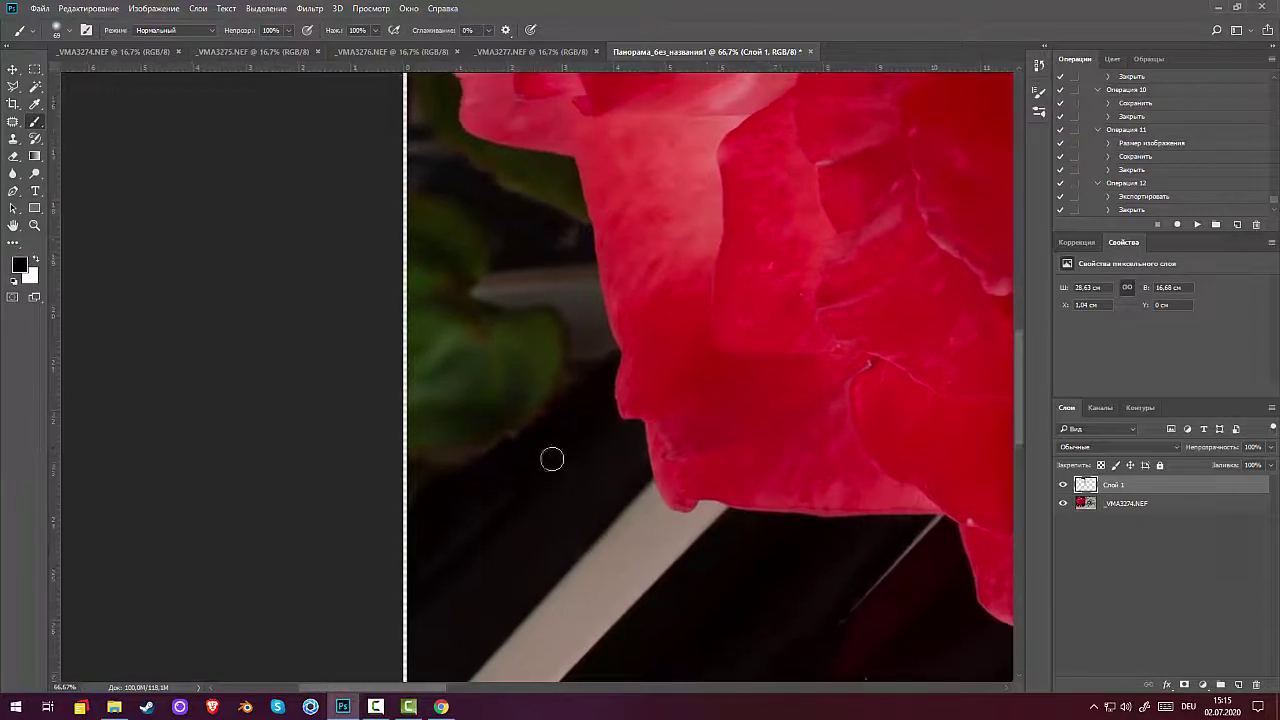
{"action": "mouse_move", "coordinate": [566, 293]}
{"action": "left_mouse_down"}
{"action": "mouse_move", "coordinate": [586, 277]}
{"action": "mouse_move", "coordinate": [483, 292]}
{"action": "mouse_move", "coordinate": [549, 294]}
{"action": "mouse_move", "coordinate": [580, 346]}
{"action": "mouse_move", "coordinate": [603, 350]}
{"action": "mouse_move", "coordinate": [589, 281]}
{"action": "mouse_move", "coordinate": [531, 277]}
{"action": "mouse_move", "coordinate": [566, 240]}
{"action": "mouse_move", "coordinate": [531, 268]}
{"action": "left_mouse_up"}
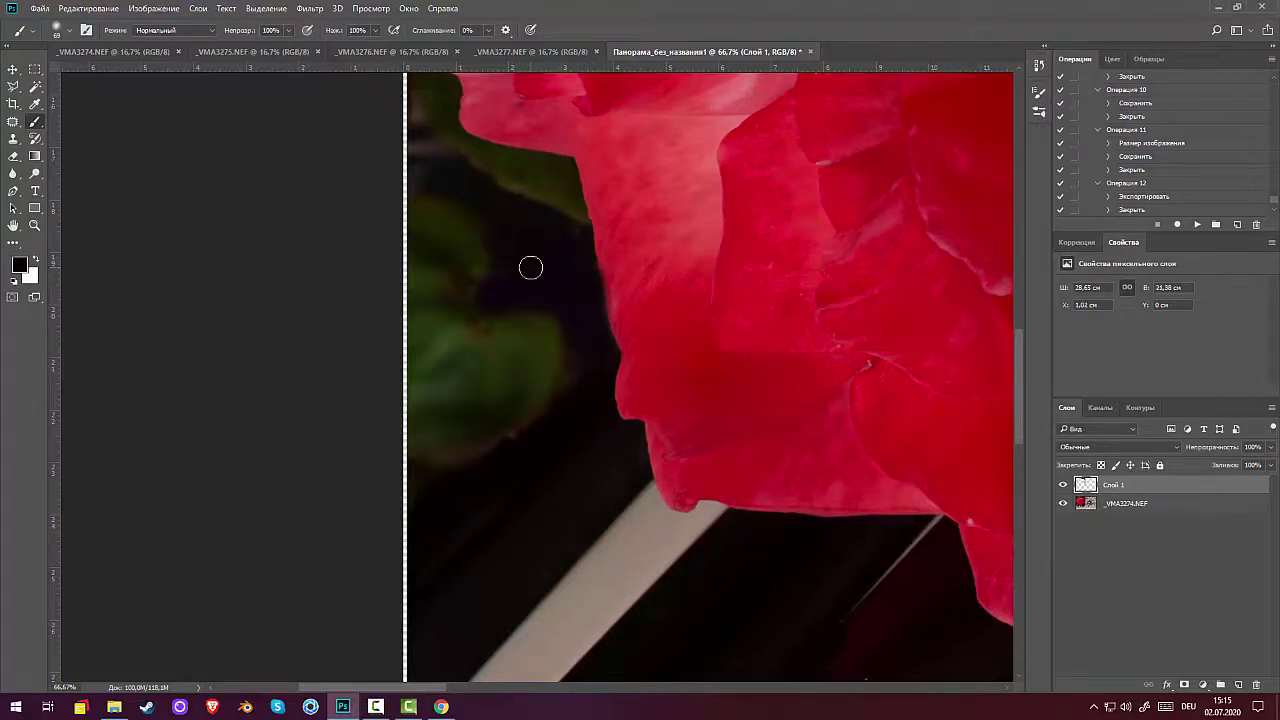
{"action": "scroll", "coordinate": [531, 268], "scroll_direction": "down", "scroll_amount": 5}
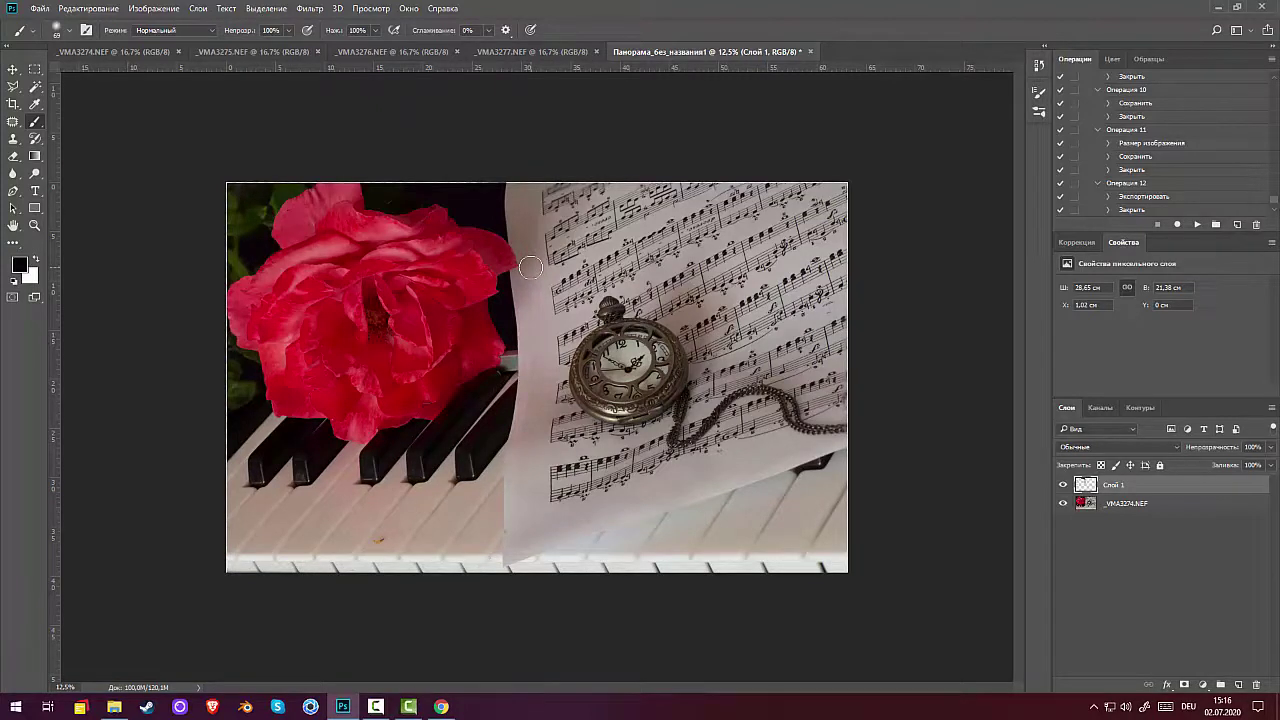
Crop thin strips off the image's upper and lower edges.
{"action": "left_click", "coordinate": [13, 104]}
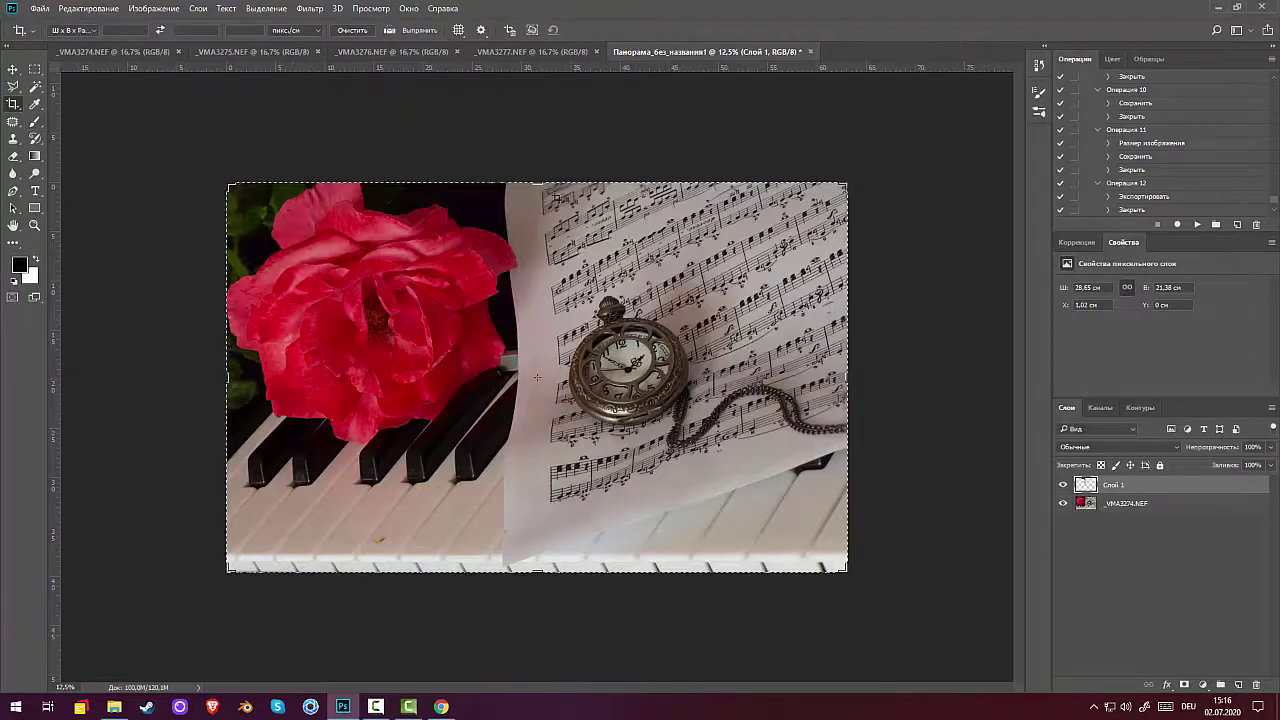
{"action": "left_click", "coordinate": [568, 535]}
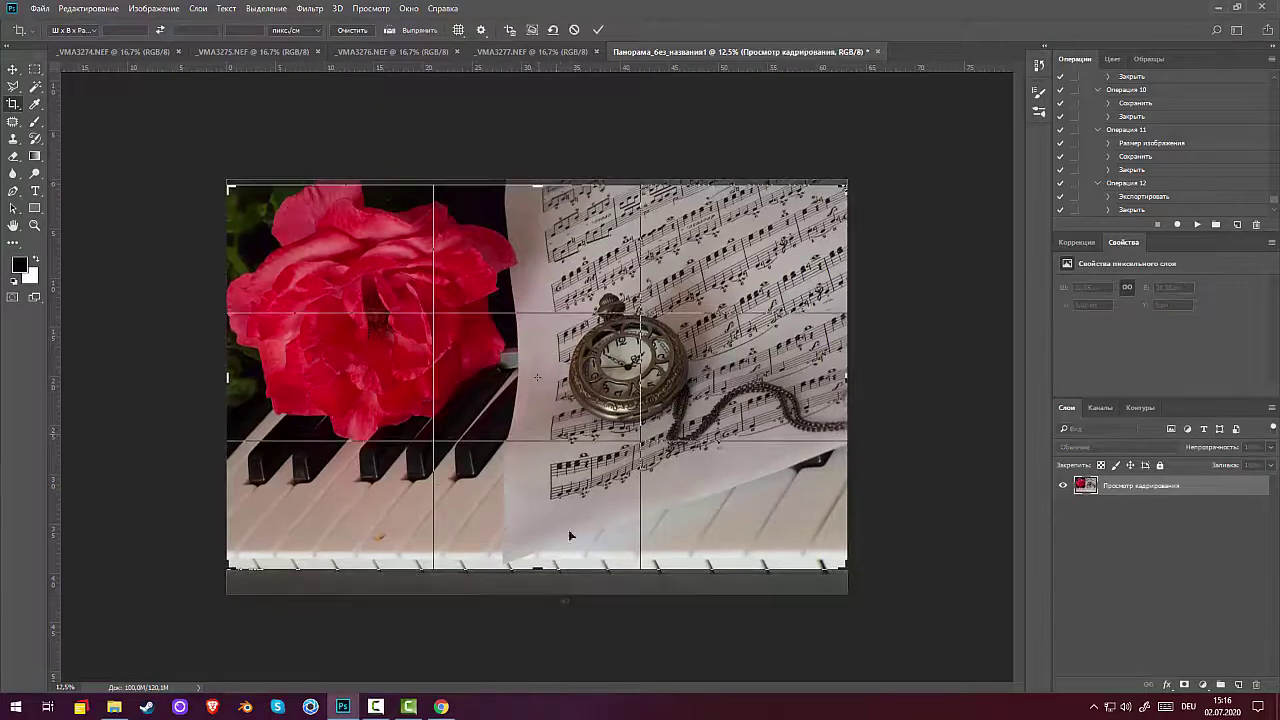
{"action": "left_click_drag", "start_coordinate": [537, 568], "coordinate": [537, 568]}
{"action": "key", "text": "Return"}
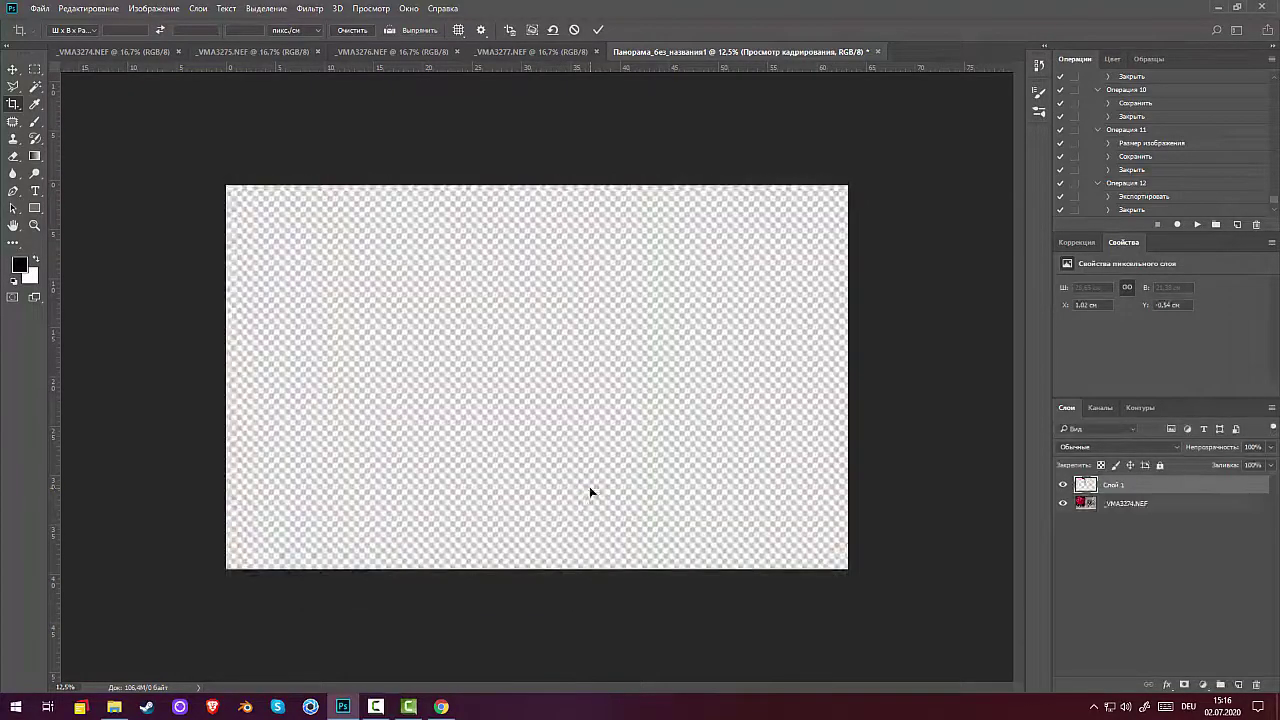
Draw a rectangular marquee with a fixed 3:2 proportion from the image's upper-left corner, framing the rose, keys and watch.
{"action": "left_click", "coordinate": [36, 69]}
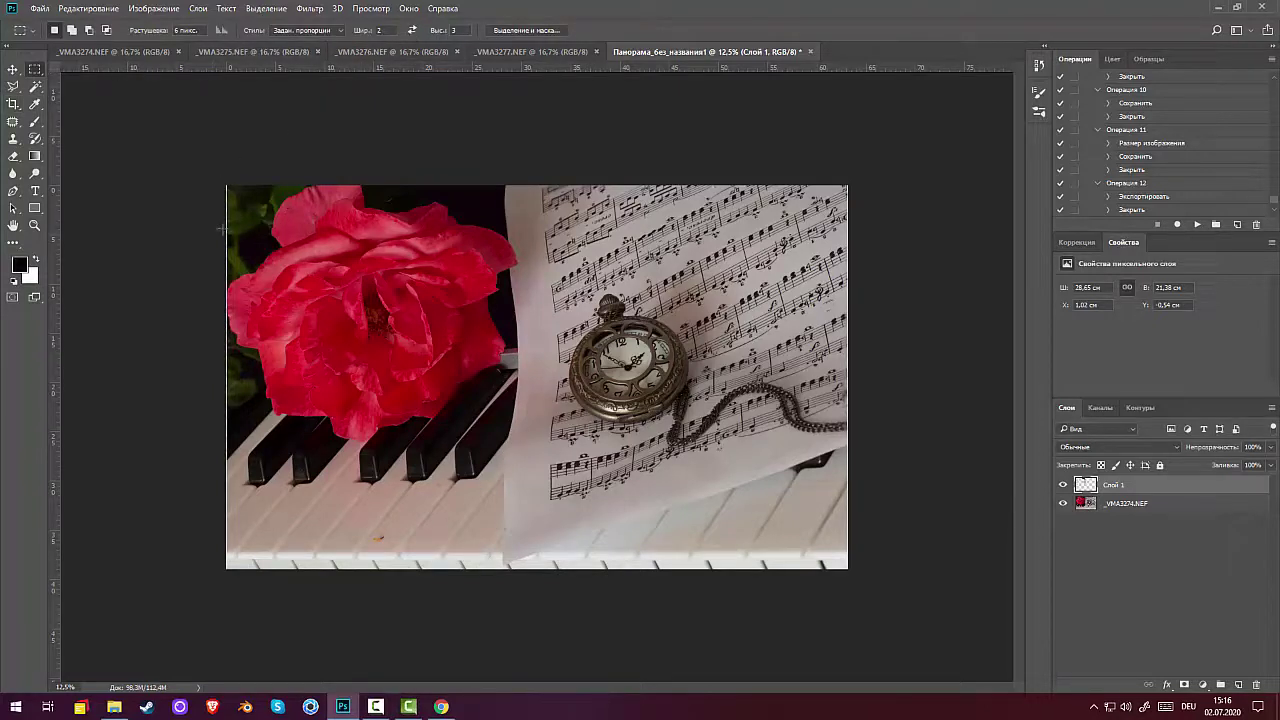
{"action": "left_click", "coordinate": [411, 30]}
{"action": "left_click_drag", "start_coordinate": [228, 187], "coordinate": [767, 544]}
{"action": "left_click_drag", "start_coordinate": [684, 519], "coordinate": [686, 514]}
{"action": "left_click", "coordinate": [687, 515]}
{"action": "left_click_drag", "start_coordinate": [229, 196], "coordinate": [782, 619]}
{"action": "left_click", "coordinate": [782, 619]}
{"action": "left_click_drag", "start_coordinate": [232, 189], "coordinate": [803, 557]}
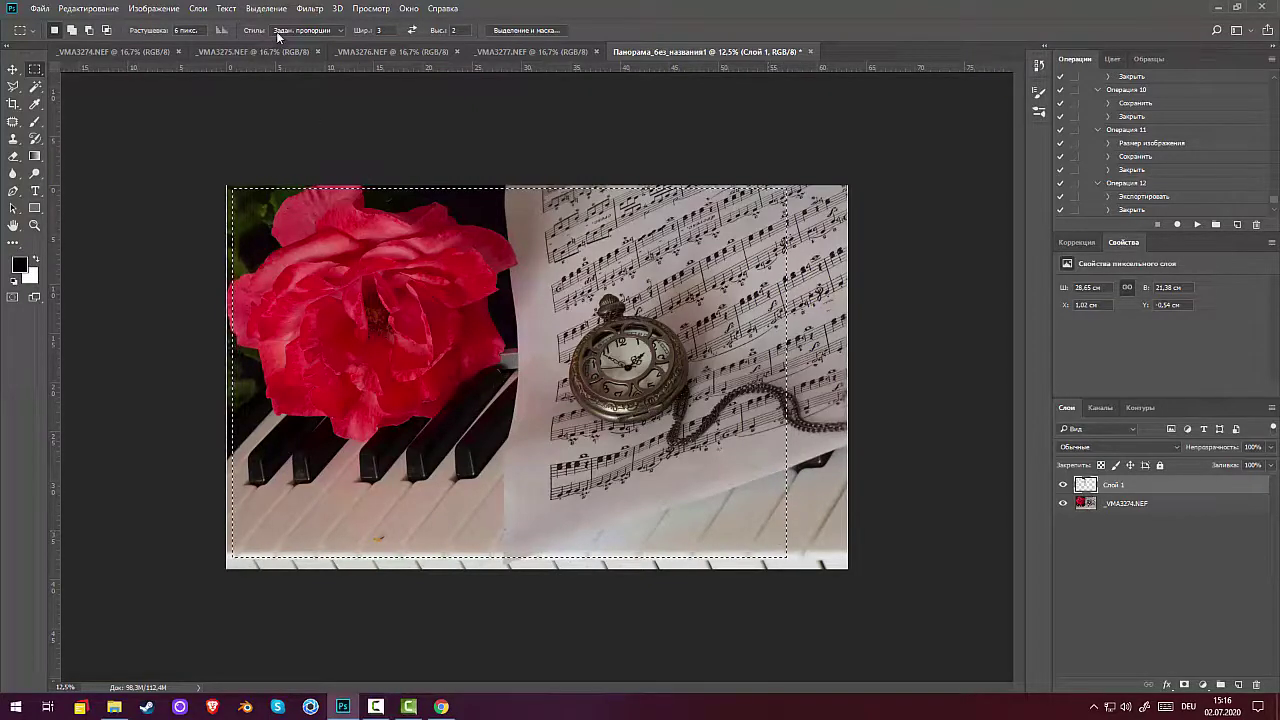
Crop the image to the marquee selection and deselect.
{"action": "left_click", "coordinate": [150, 9]}
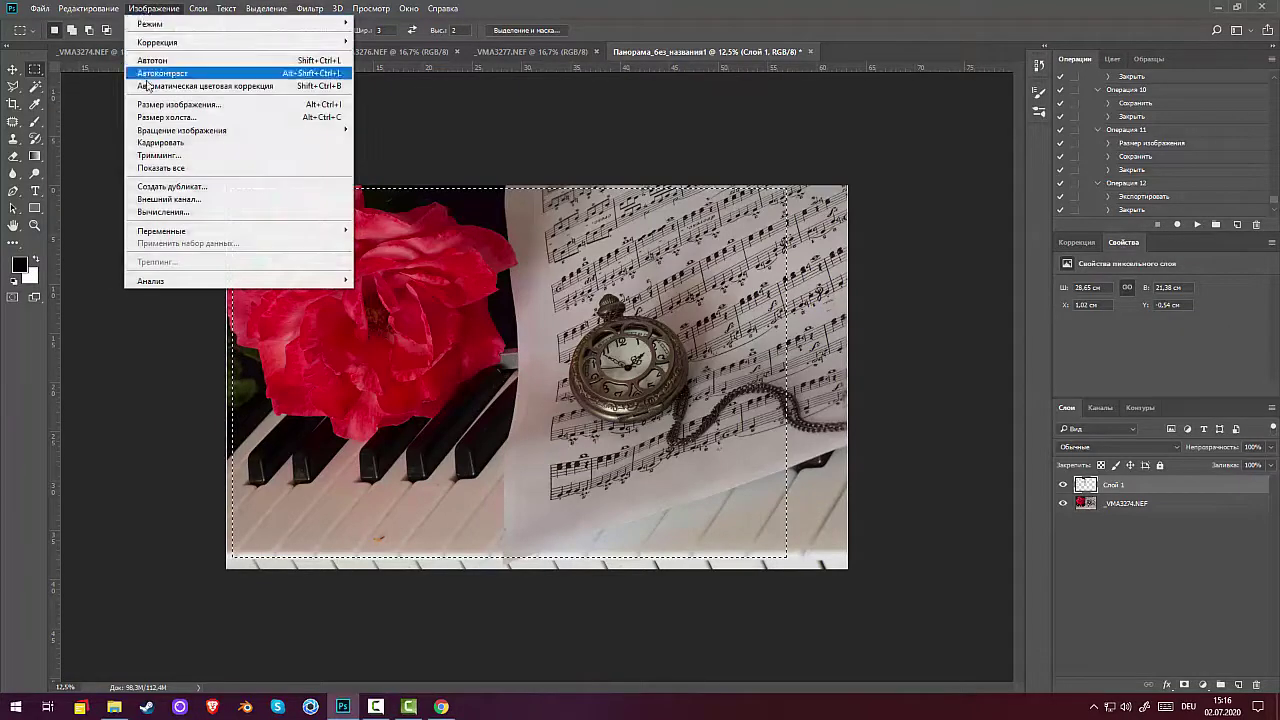
{"action": "left_click", "coordinate": [158, 142]}
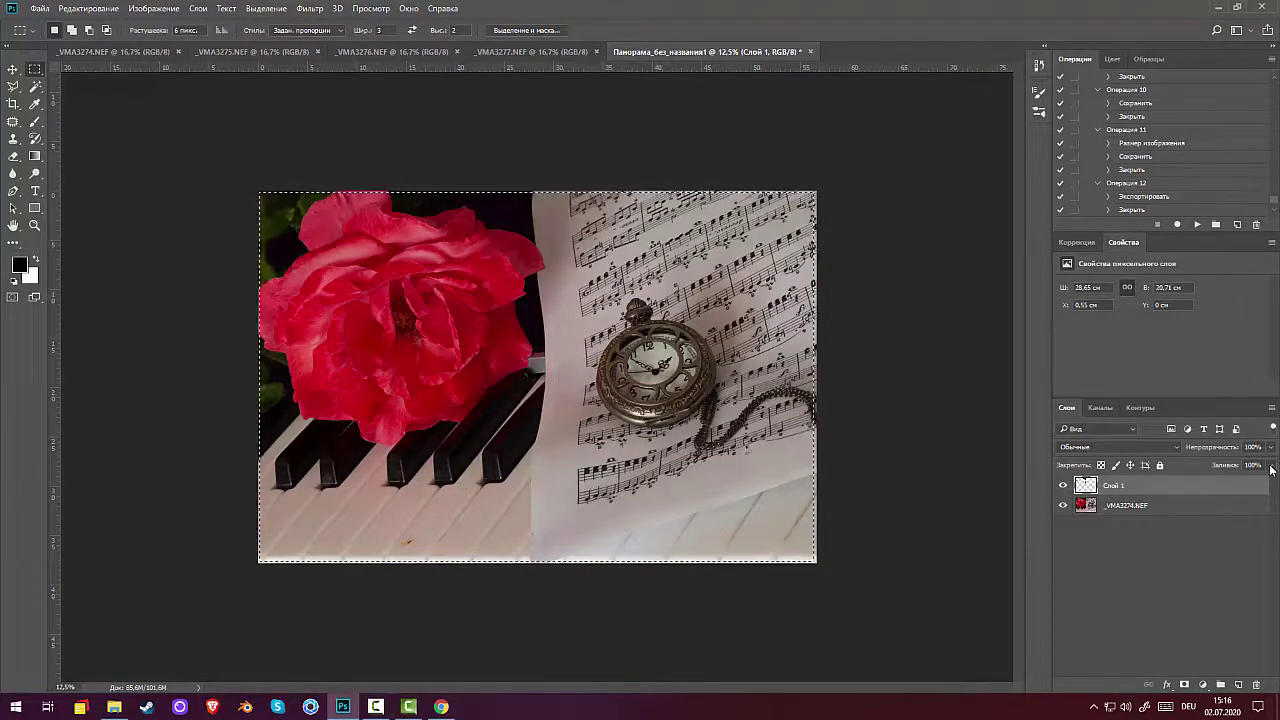
{"action": "key", "text": "ctrl+d"}
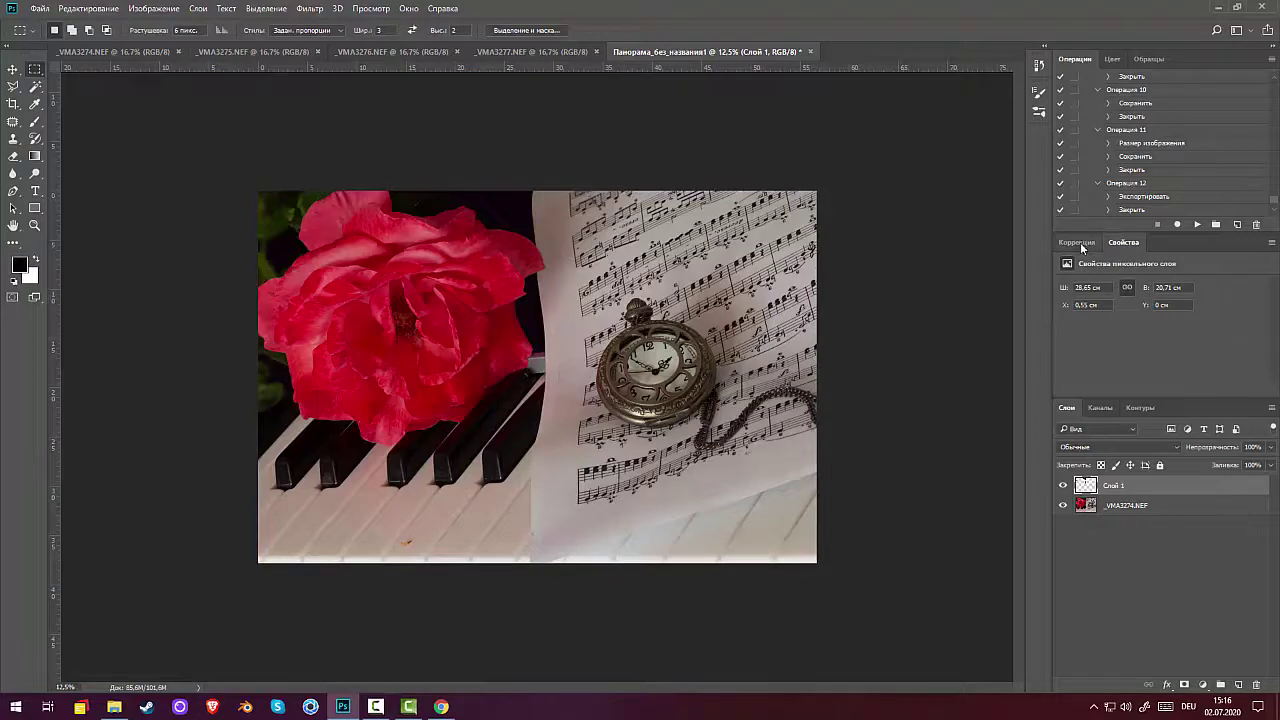
{"action": "left_click", "coordinate": [1078, 241]}
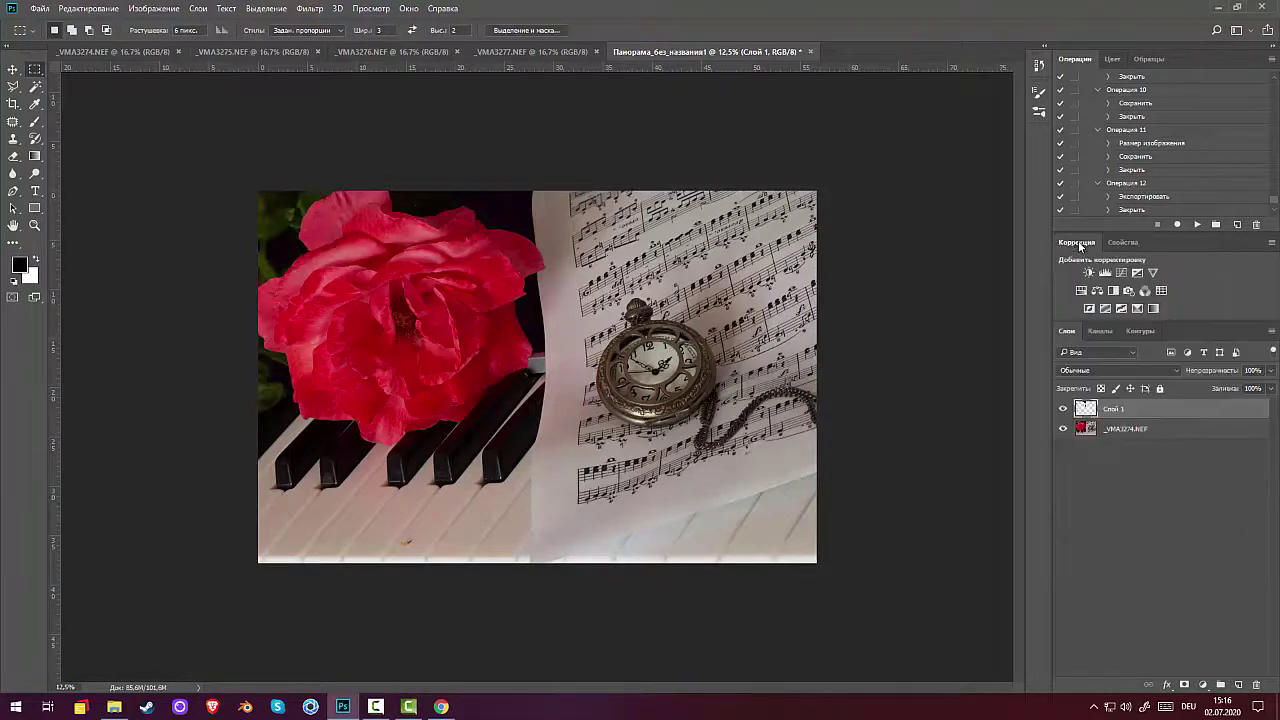
{"action": "left_click", "coordinate": [1090, 268]}
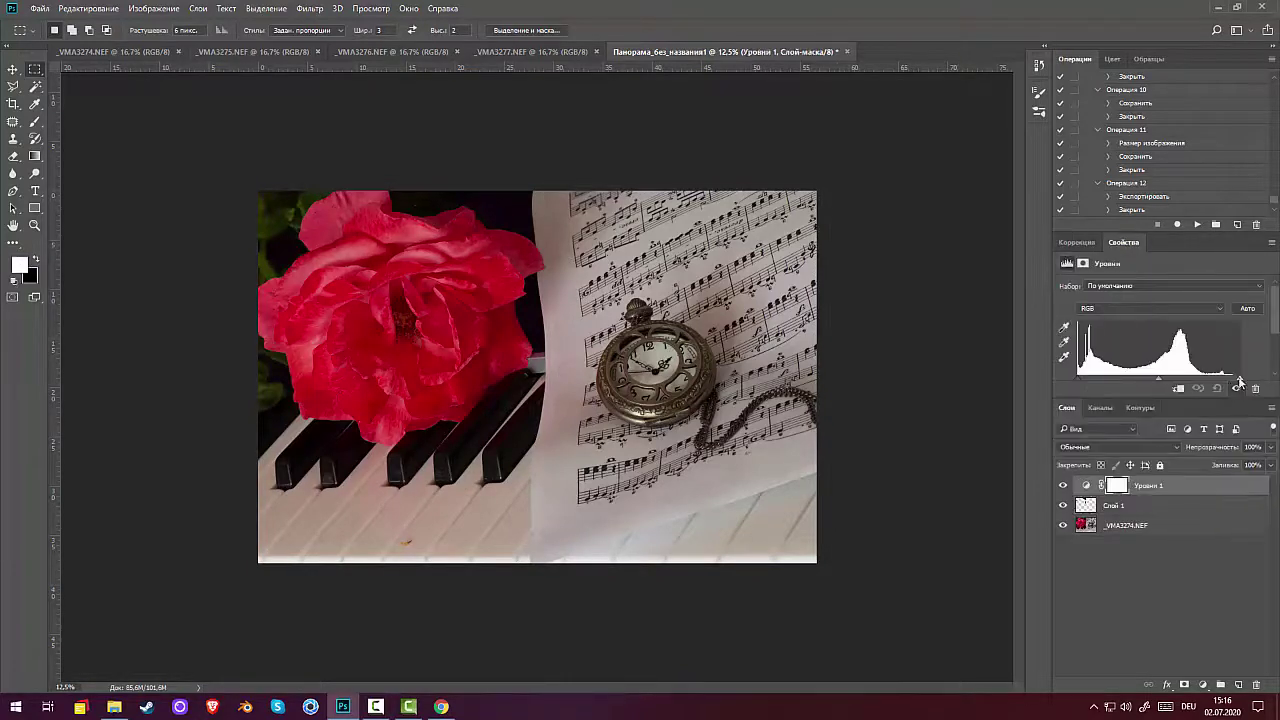
{"action": "mouse_move", "coordinate": [1240, 382]}
{"action": "left_mouse_down"}
{"action": "mouse_move", "coordinate": [1187, 380]}
{"action": "mouse_move", "coordinate": [1239, 380]}
{"action": "left_mouse_up"}
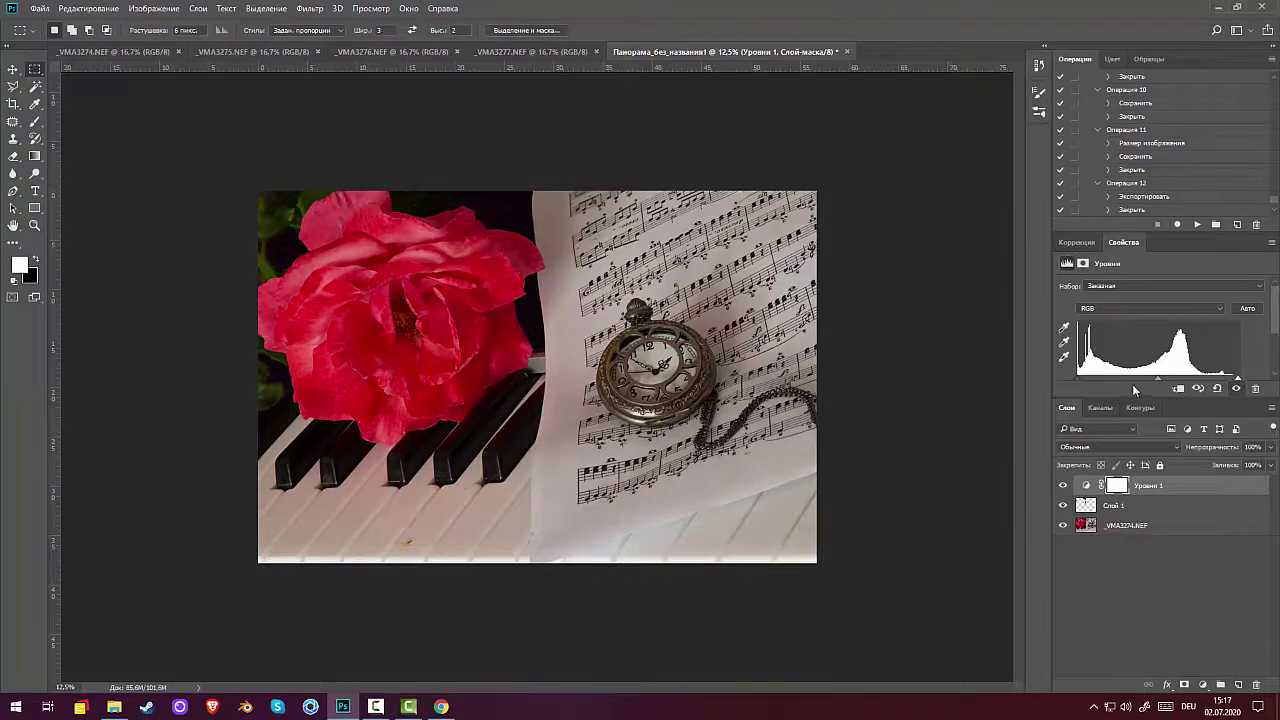
{"action": "mouse_move", "coordinate": [1080, 382]}
{"action": "left_mouse_down"}
{"action": "mouse_move", "coordinate": [1090, 376]}
{"action": "mouse_move", "coordinate": [1077, 383]}
{"action": "left_mouse_up"}
{"action": "left_click", "coordinate": [1160, 486]}
{"action": "key", "text": "Delete"}
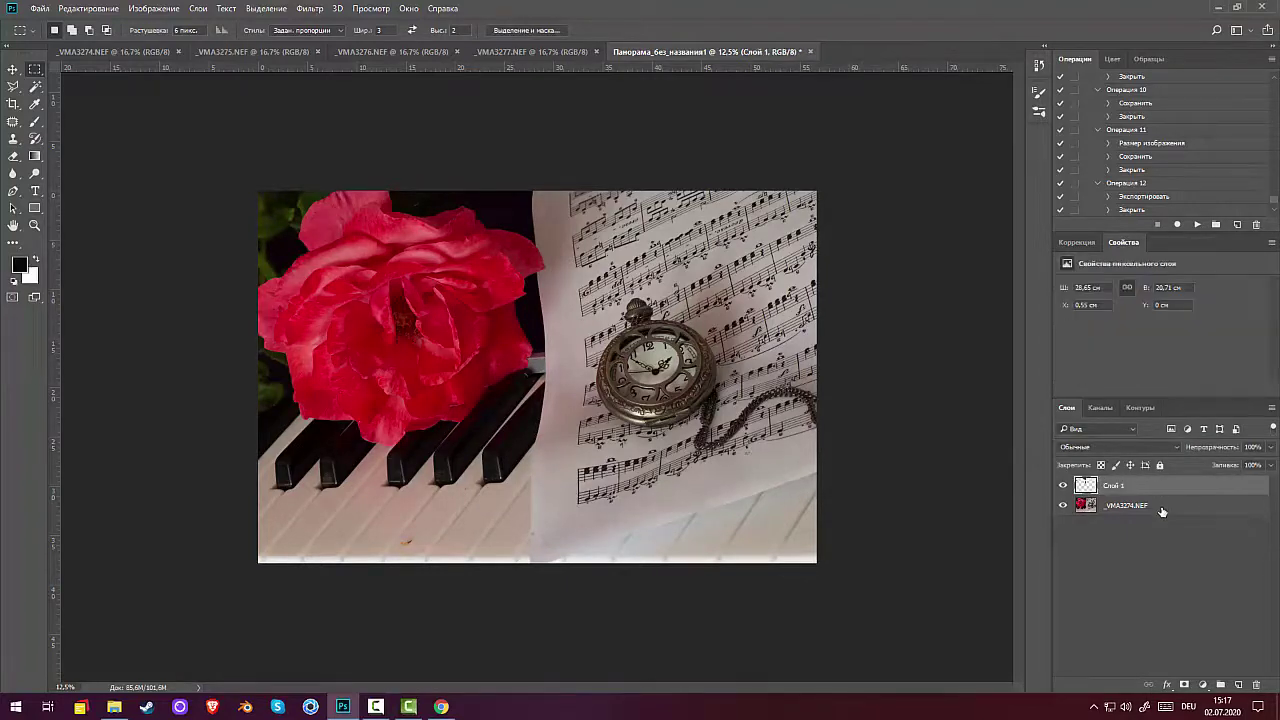
Merge the paint layer into the photo layer and slightly brighten the highlights with a Levels adjustment merged down.
{"action": "key", "text": "Delete"}
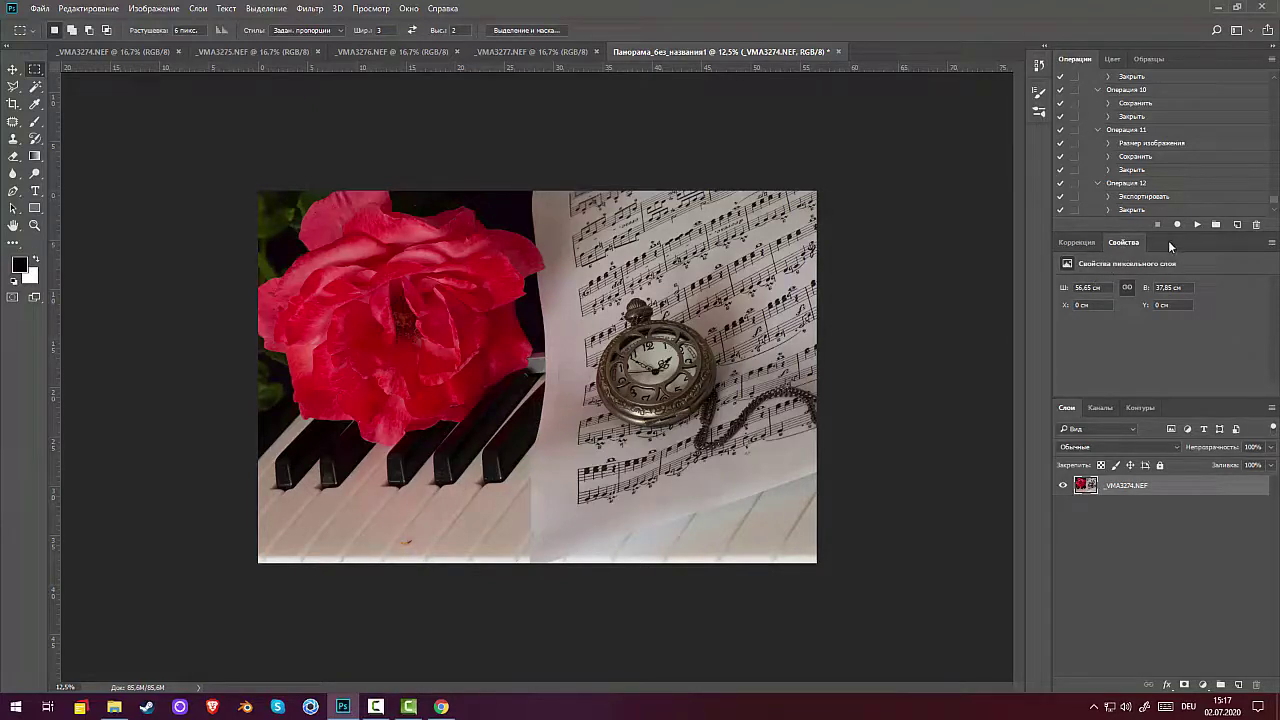
{"action": "left_click", "coordinate": [1074, 242]}
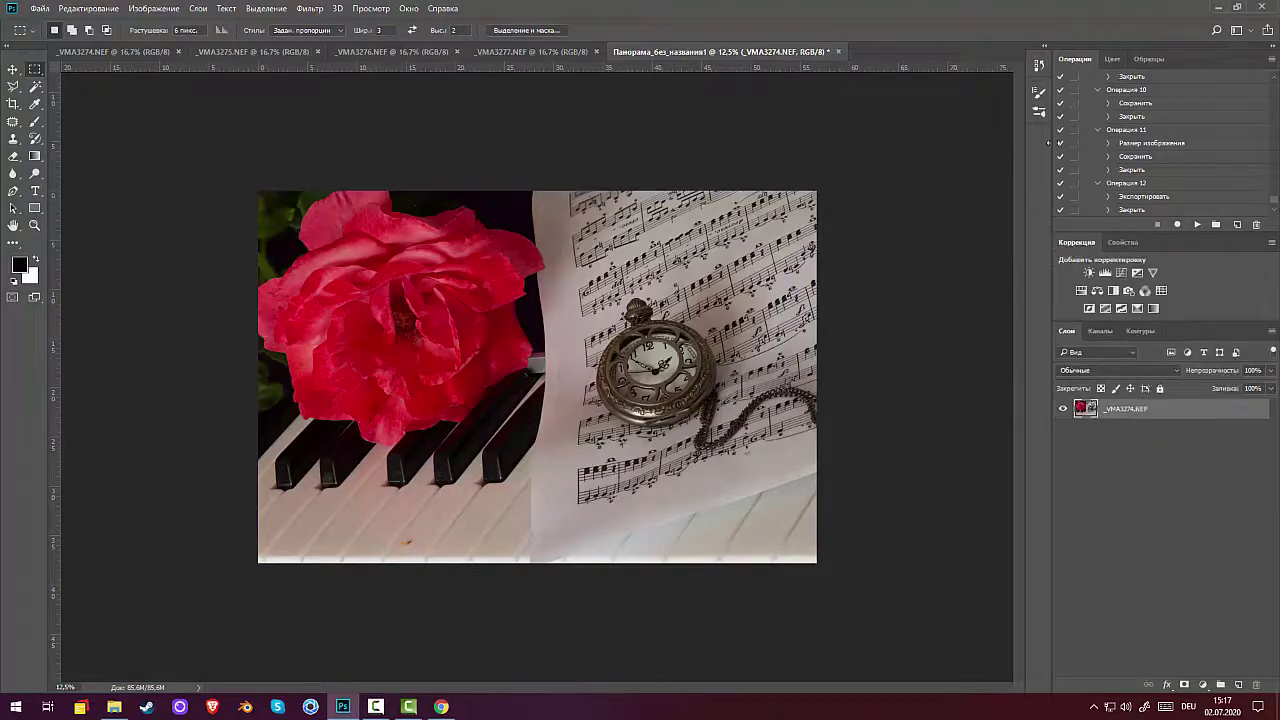
{"action": "left_click", "coordinate": [1104, 272]}
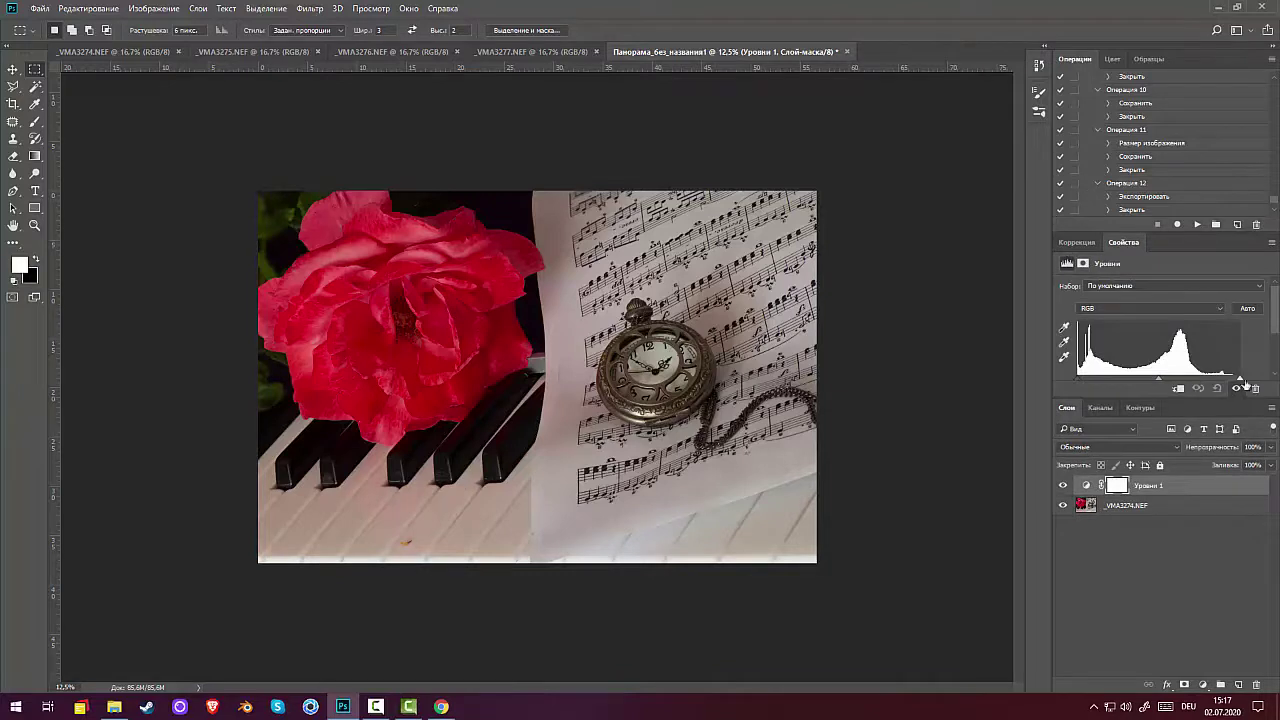
{"action": "left_click_drag", "start_coordinate": [1240, 383], "coordinate": [1232, 384]}
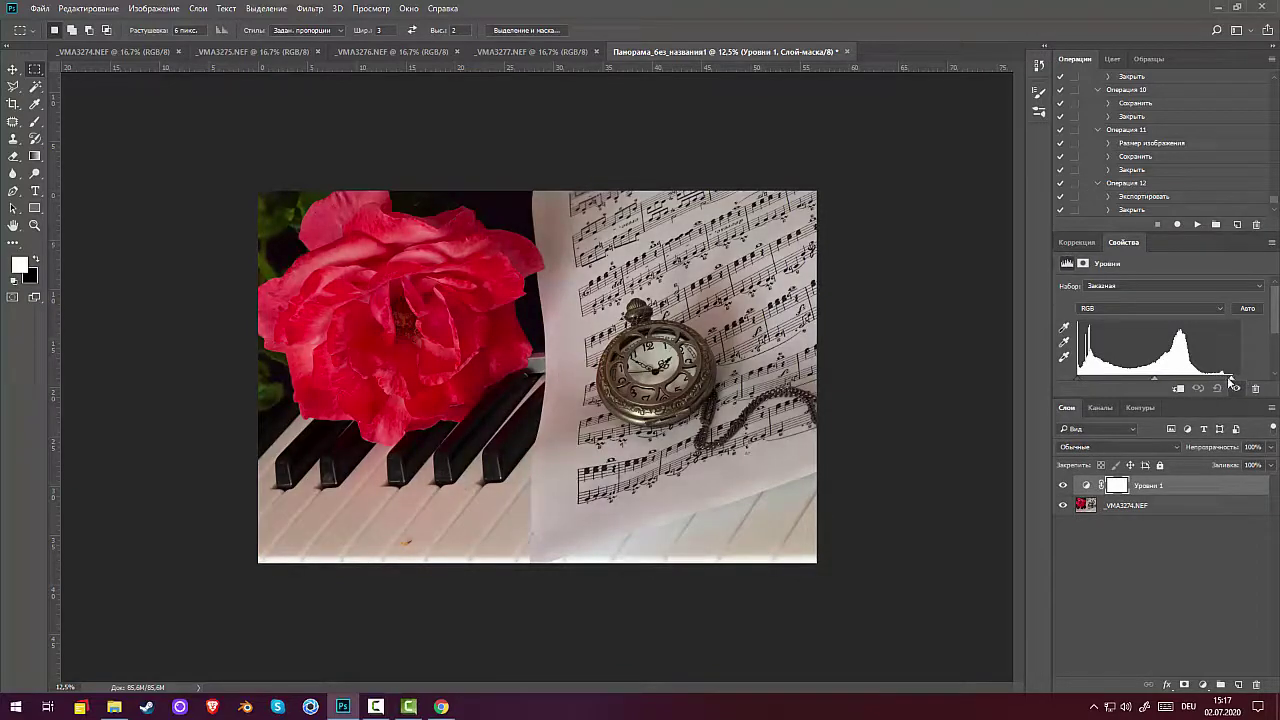
{"action": "left_click", "coordinate": [1163, 489]}
{"action": "key", "text": "ctrl+e"}
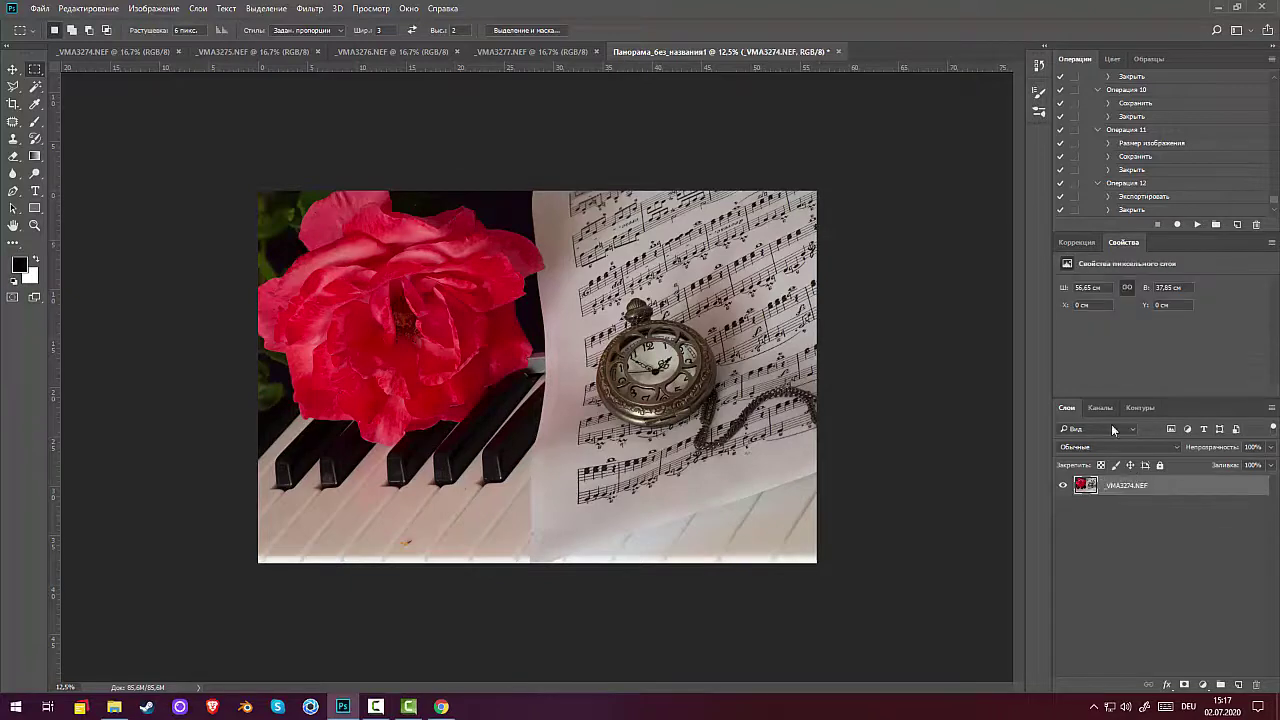
Add a Photo Filter adjustment layer with Warming Filter (85) and set its density to about 18%.
{"action": "left_click", "coordinate": [1080, 243]}
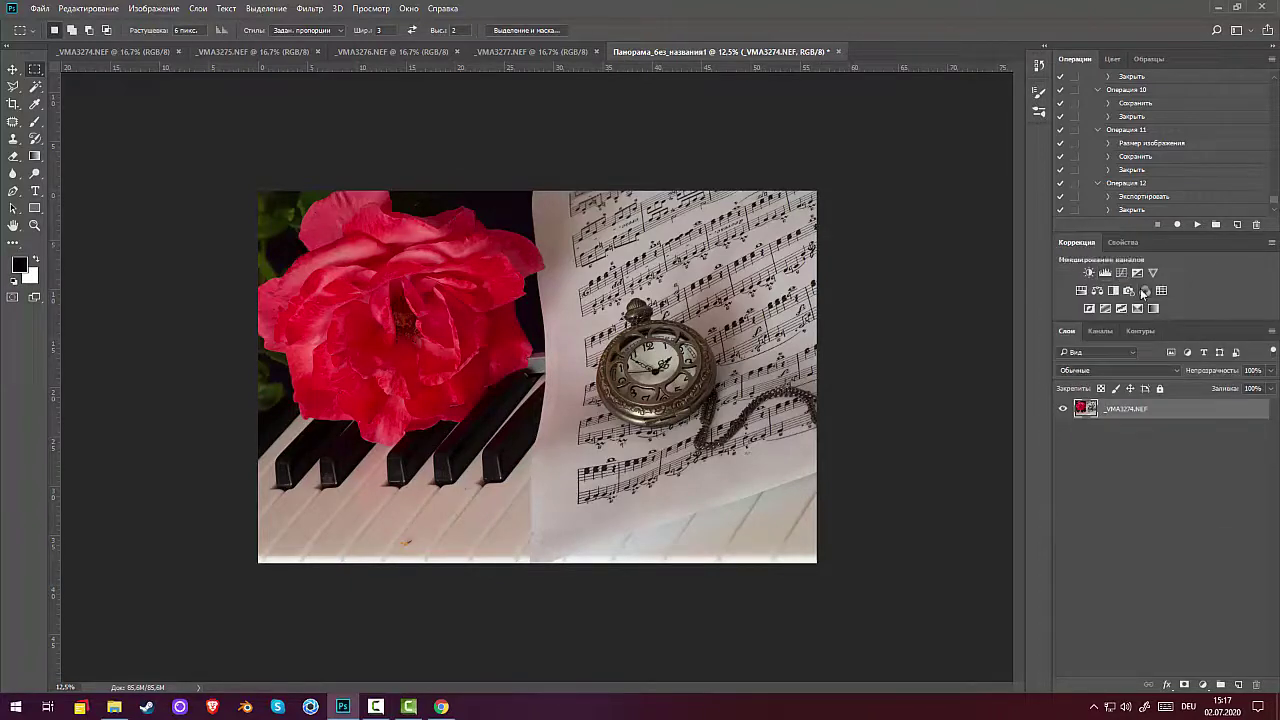
{"action": "left_click", "coordinate": [1132, 295]}
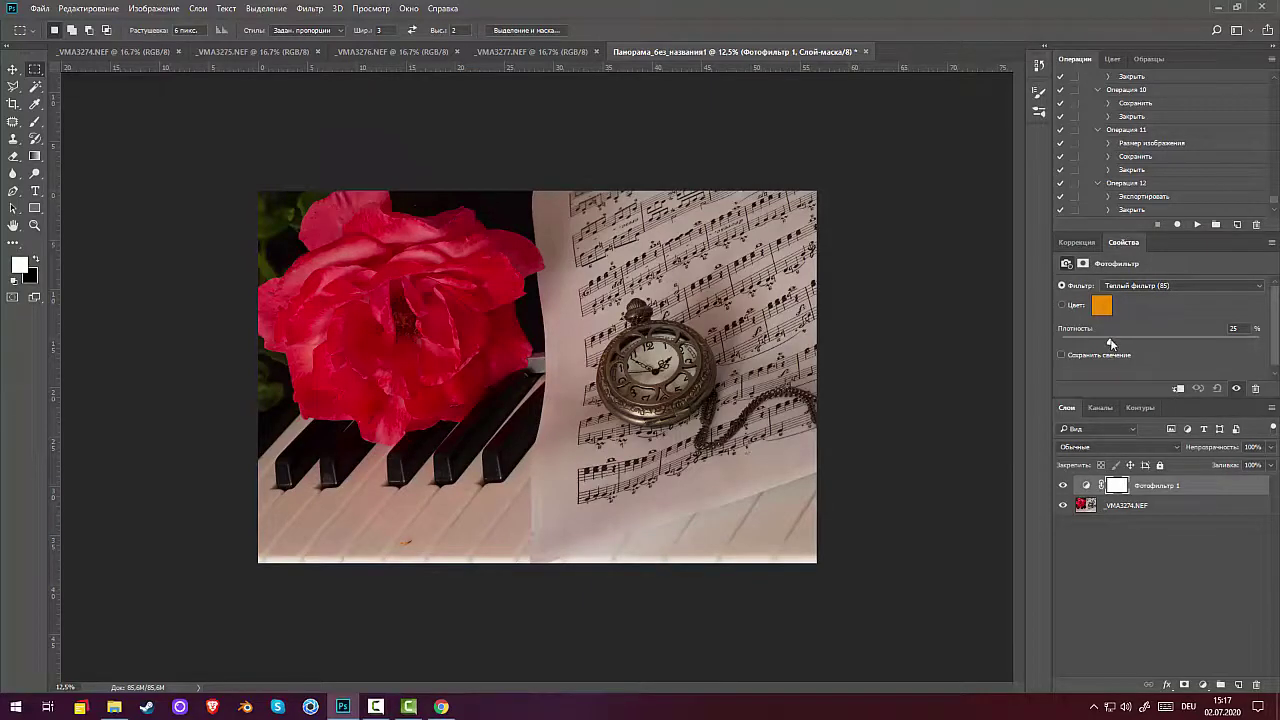
{"action": "mouse_move", "coordinate": [1110, 343]}
{"action": "left_mouse_down"}
{"action": "mouse_move", "coordinate": [1151, 341]}
{"action": "mouse_move", "coordinate": [1066, 341]}
{"action": "mouse_move", "coordinate": [1119, 343]}
{"action": "left_mouse_up"}
{"action": "left_click_drag", "start_coordinate": [1127, 338], "coordinate": [1112, 339]}
Fade the warming filter off the lower keys with a linear black-to-transparent gradient on its mask, and merge it down.
{"action": "left_click", "coordinate": [1117, 486]}
{"action": "left_click", "coordinate": [38, 260]}
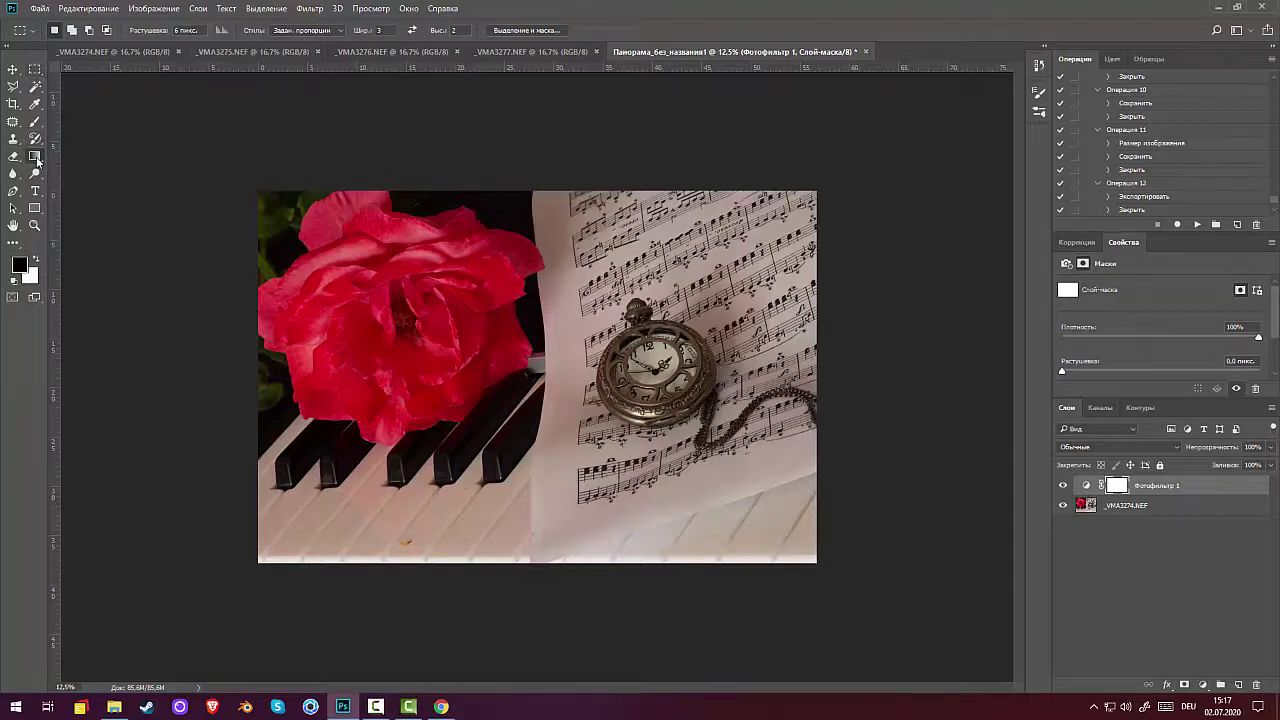
{"action": "left_click", "coordinate": [35, 157]}
{"action": "left_click", "coordinate": [38, 259]}
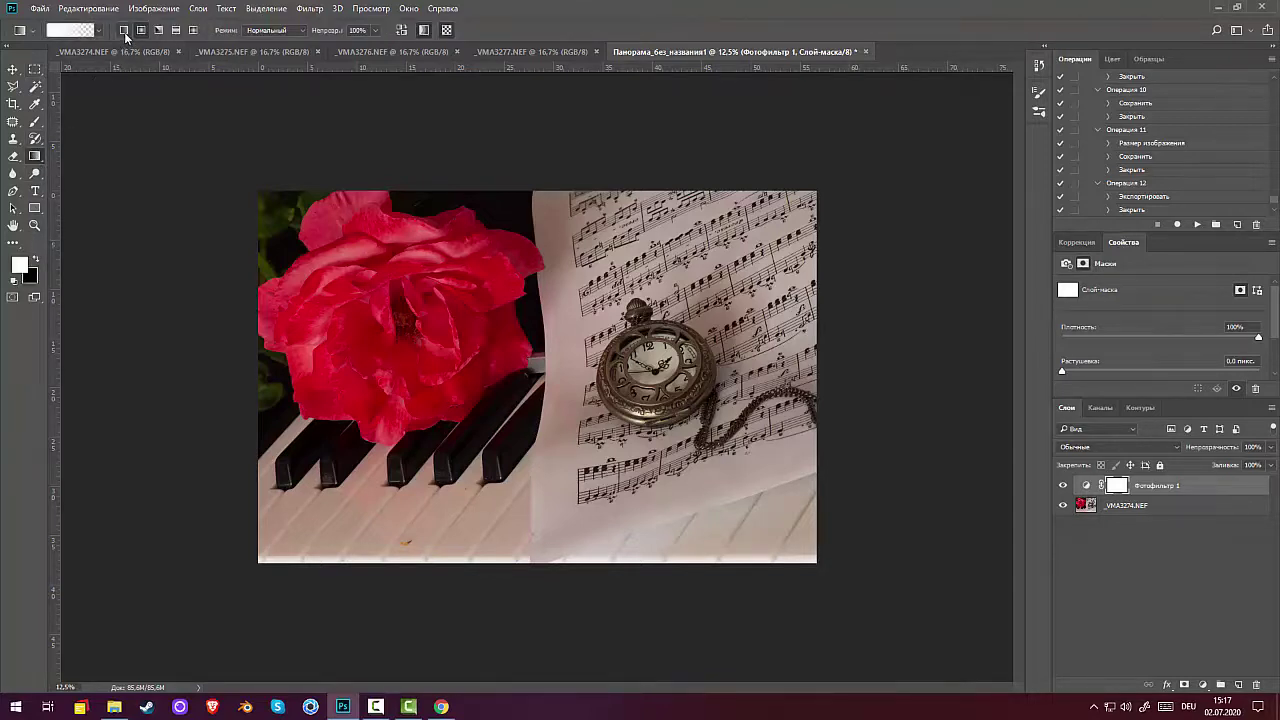
{"action": "left_click_drag", "start_coordinate": [438, 548], "coordinate": [438, 550]}
{"action": "left_click", "coordinate": [37, 261]}
{"action": "left_click_drag", "start_coordinate": [433, 536], "coordinate": [425, 450]}
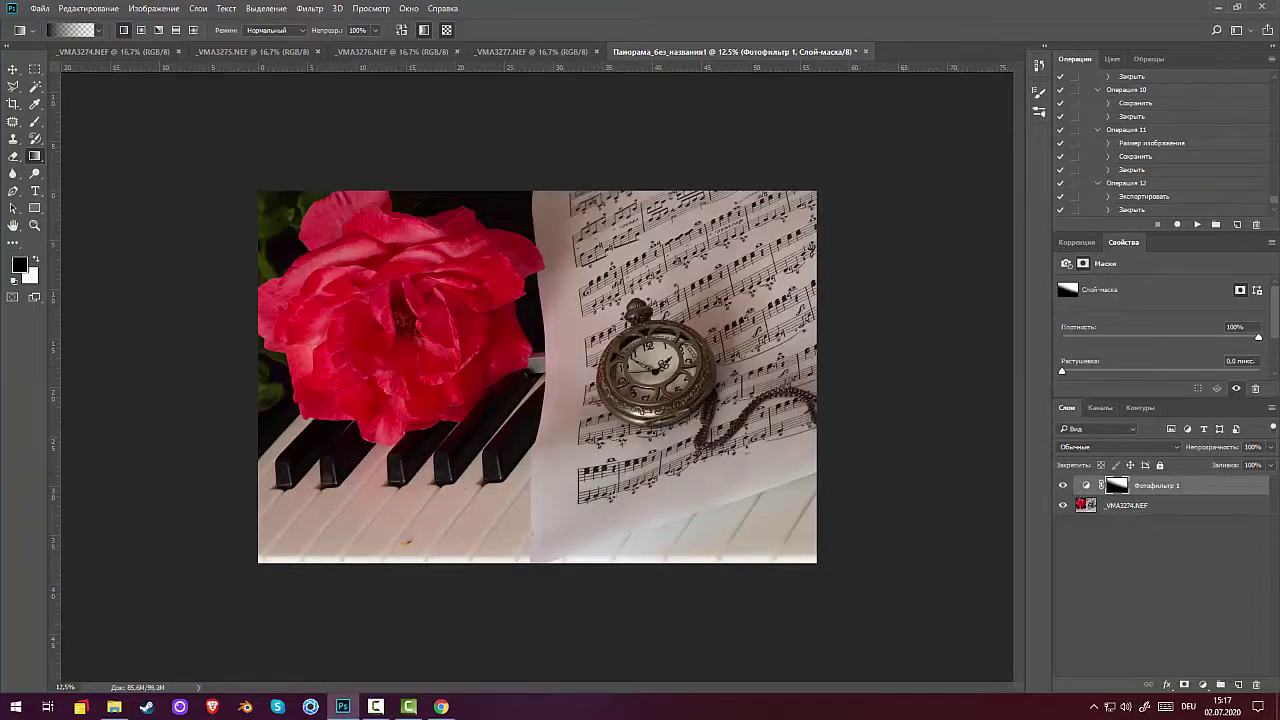
{"action": "left_click", "coordinate": [1173, 486]}
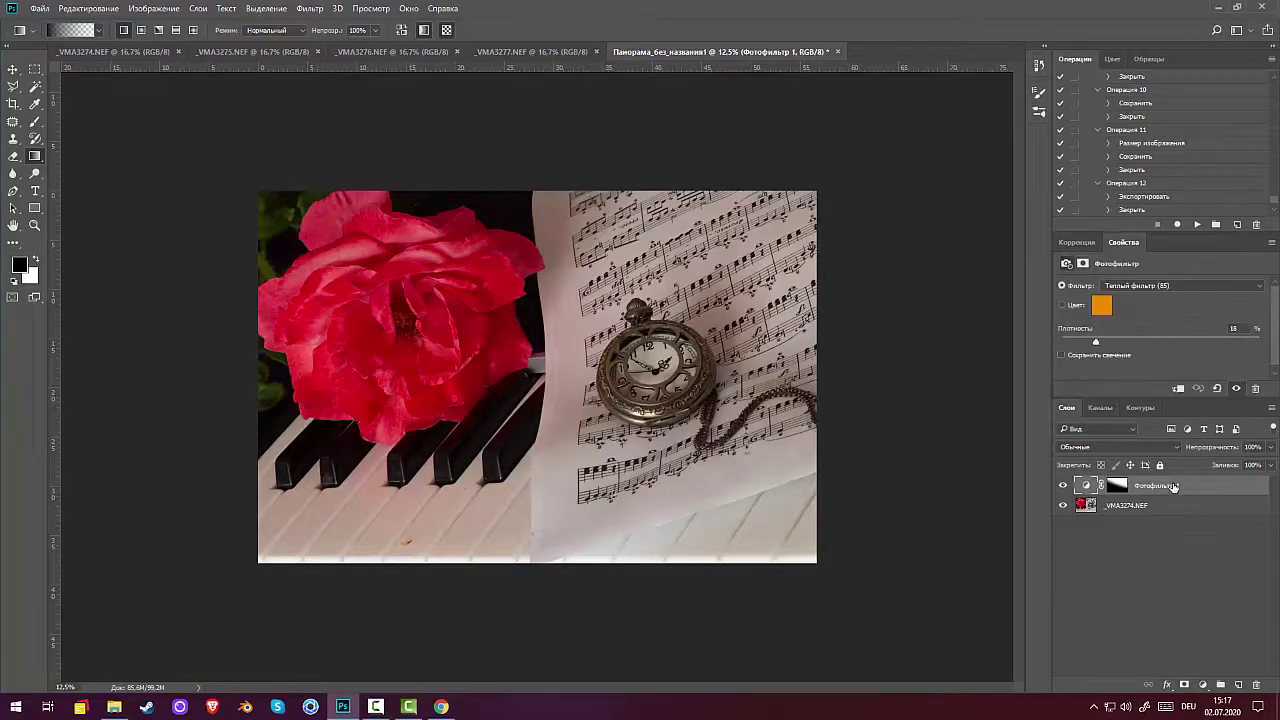
{"action": "key", "text": "ctrl+e"}
Patch the orange fragment on the white piano key with clean key surface and deselect.
{"action": "key", "text": "ctrl+plus"}
{"action": "key", "text": "ctrl+plus"}
{"action": "key", "text": "ctrl+plus"}
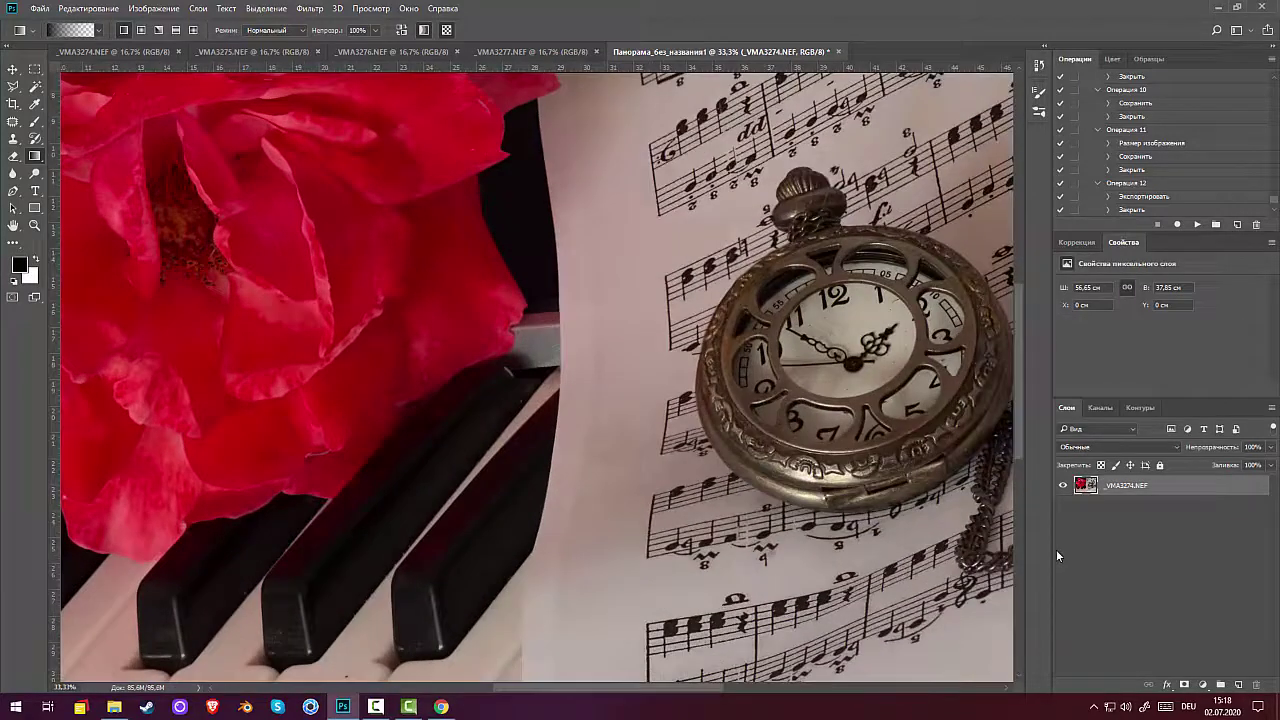
{"action": "left_click_drag", "start_coordinate": [485, 440], "coordinate": [842, 27]}
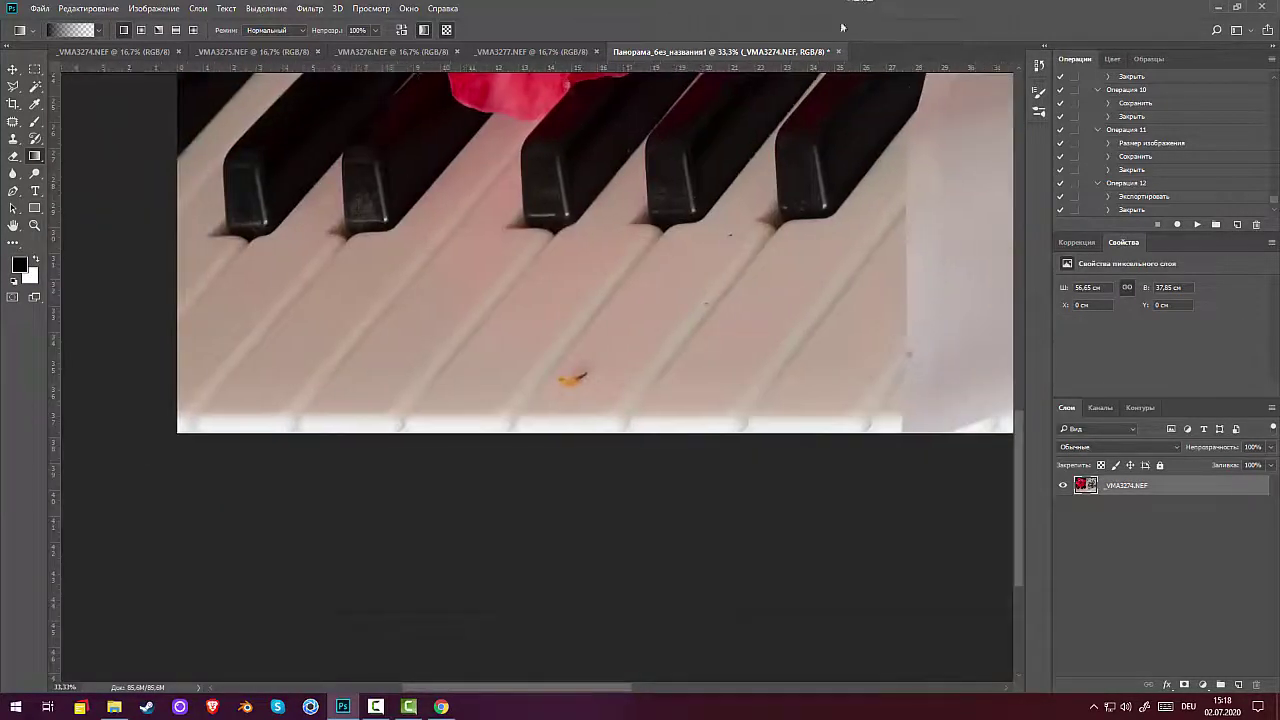
{"action": "left_click", "coordinate": [13, 121]}
{"action": "mouse_move", "coordinate": [595, 382]}
{"action": "left_mouse_down"}
{"action": "mouse_move", "coordinate": [550, 387]}
{"action": "mouse_move", "coordinate": [571, 400]}
{"action": "mouse_move", "coordinate": [600, 382]}
{"action": "mouse_move", "coordinate": [604, 367]}
{"action": "mouse_move", "coordinate": [588, 377]}
{"action": "mouse_move", "coordinate": [650, 310]}
{"action": "left_mouse_up"}
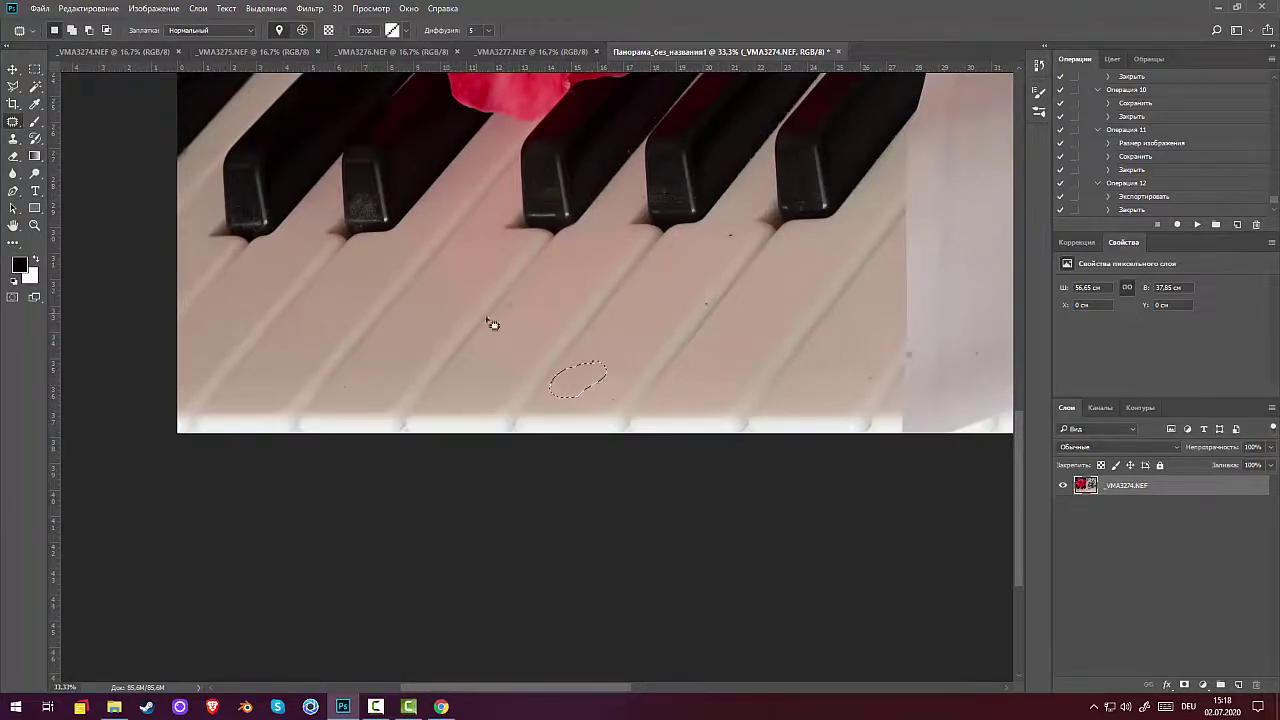
{"action": "right_click", "coordinate": [13, 121]}
{"action": "left_click", "coordinate": [100, 121]}
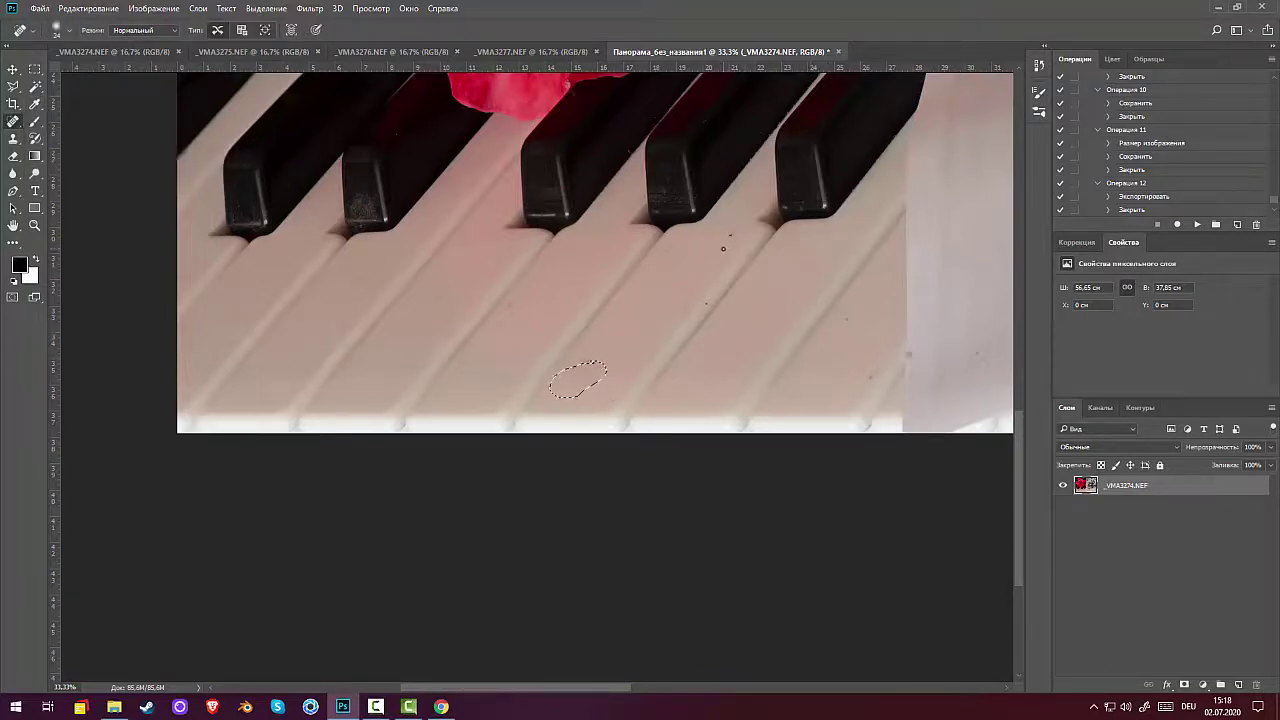
{"action": "key", "text": "ctrl+d"}
Smooth the dust off the black keys' front faces with the Blur tool in Darken mode and the Smudge tool.
{"action": "left_click", "coordinate": [13, 175]}
{"action": "left_click", "coordinate": [70, 174]}
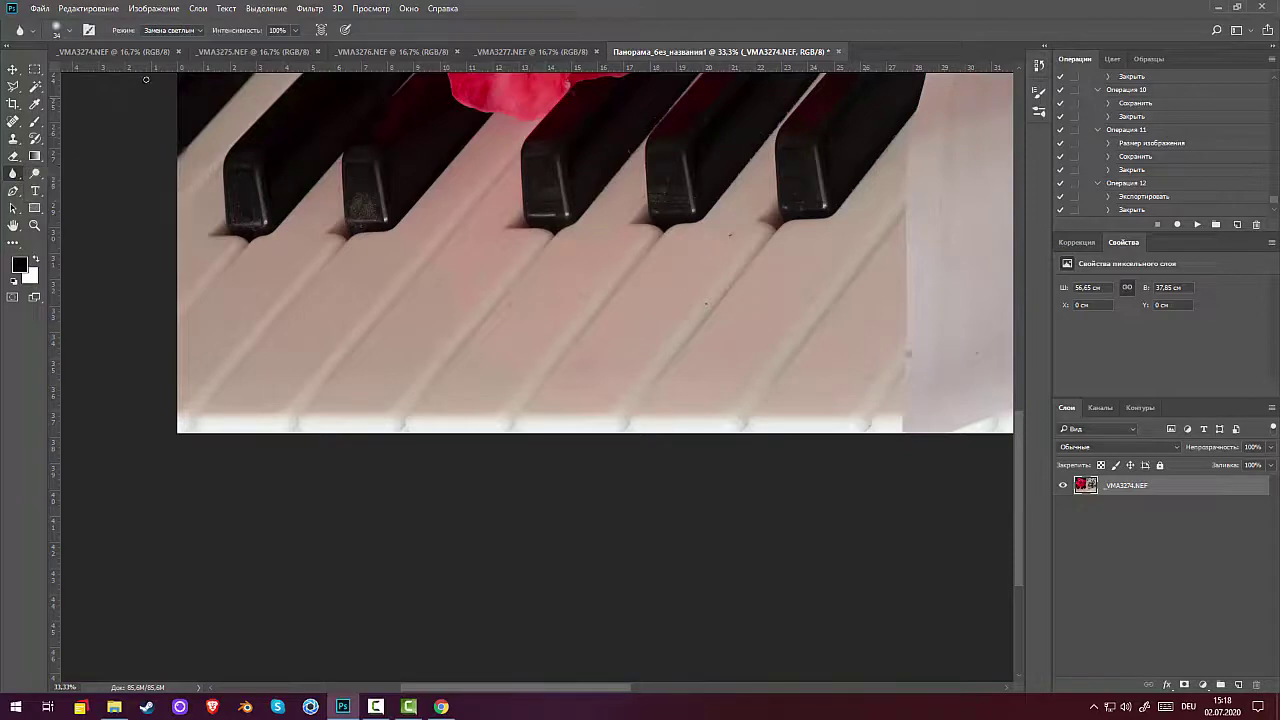
{"action": "left_click", "coordinate": [185, 30]}
{"action": "left_click", "coordinate": [182, 56]}
{"action": "left_click_drag", "start_coordinate": [361, 193], "coordinate": [366, 200]}
{"action": "left_click_drag", "start_coordinate": [355, 188], "coordinate": [363, 209]}
{"action": "right_click", "coordinate": [13, 172]}
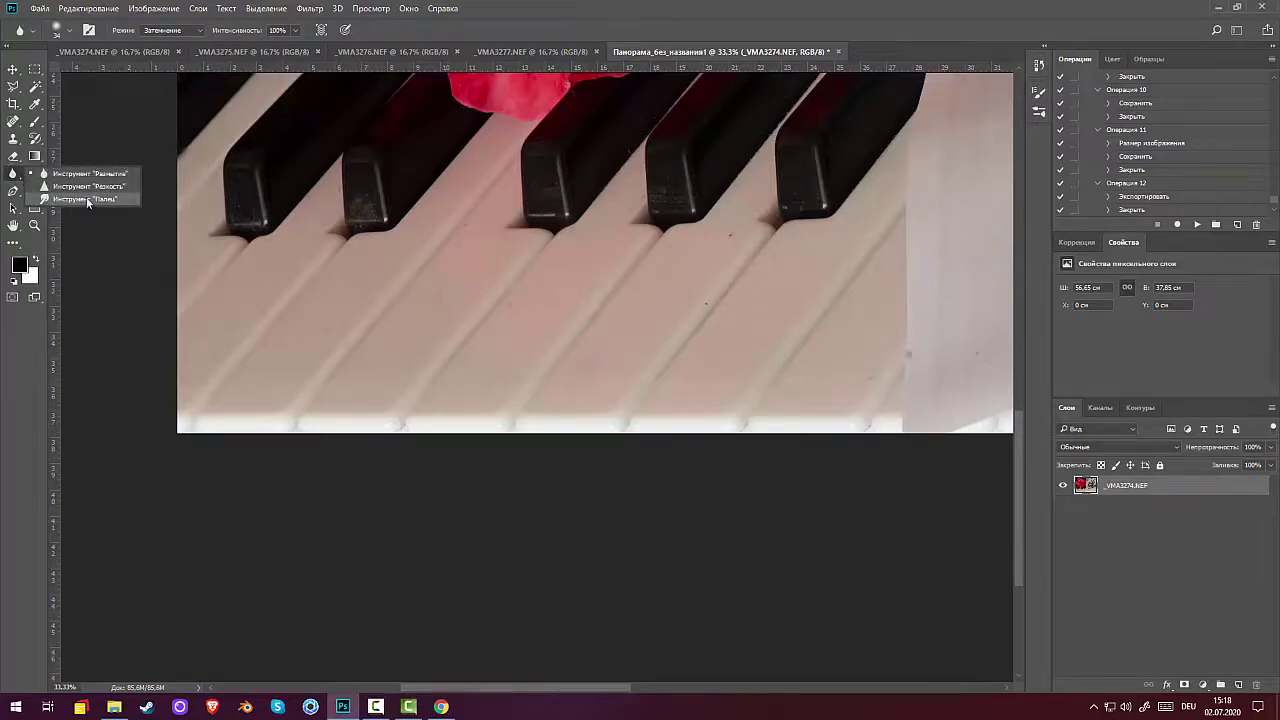
{"action": "left_click", "coordinate": [85, 199]}
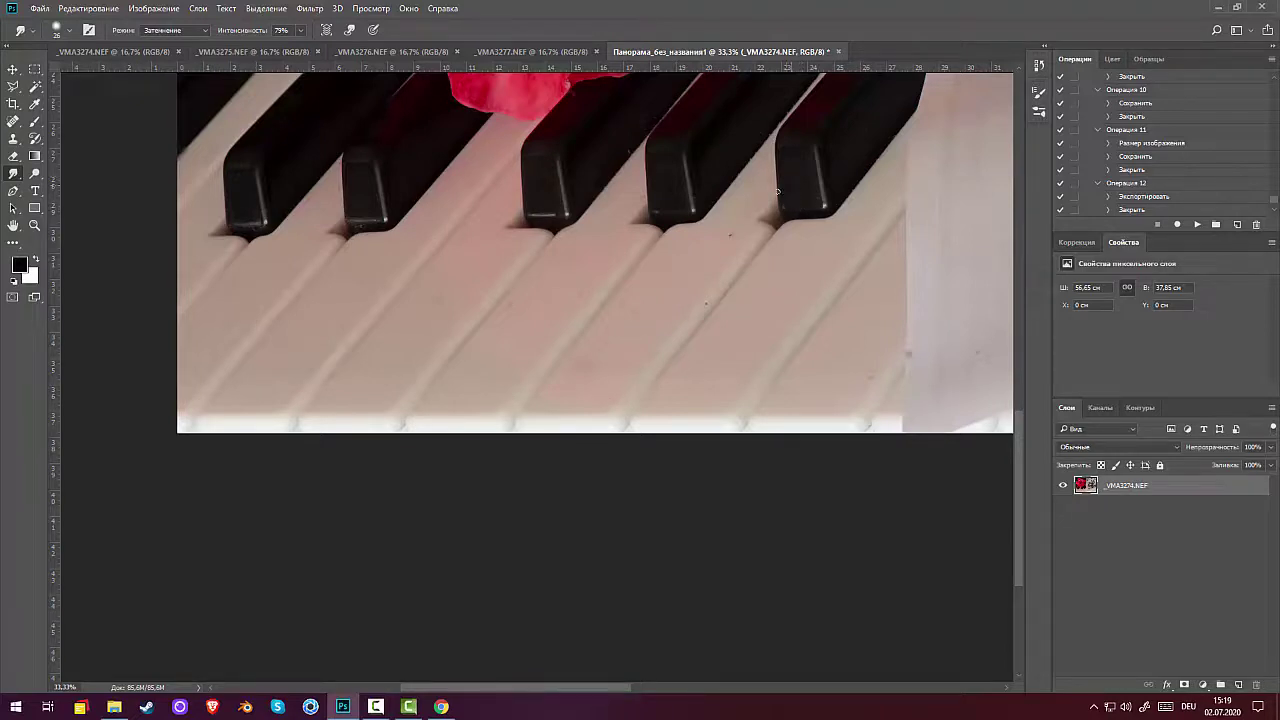
Heal the dark speck just below the black keys and, with a larger brush, the mark at the sheet music's edge.
{"action": "left_click", "coordinate": [13, 120]}
{"action": "left_click", "coordinate": [730, 234]}
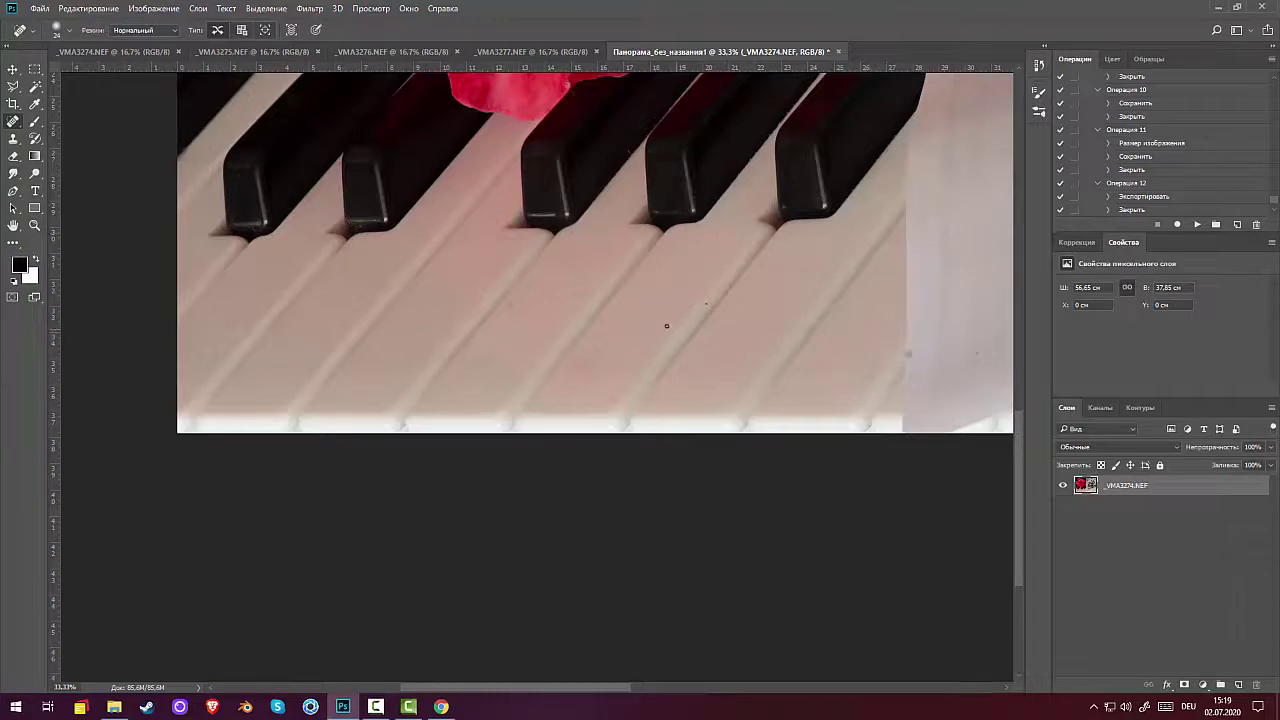
{"action": "right_click", "coordinate": [730, 325]}
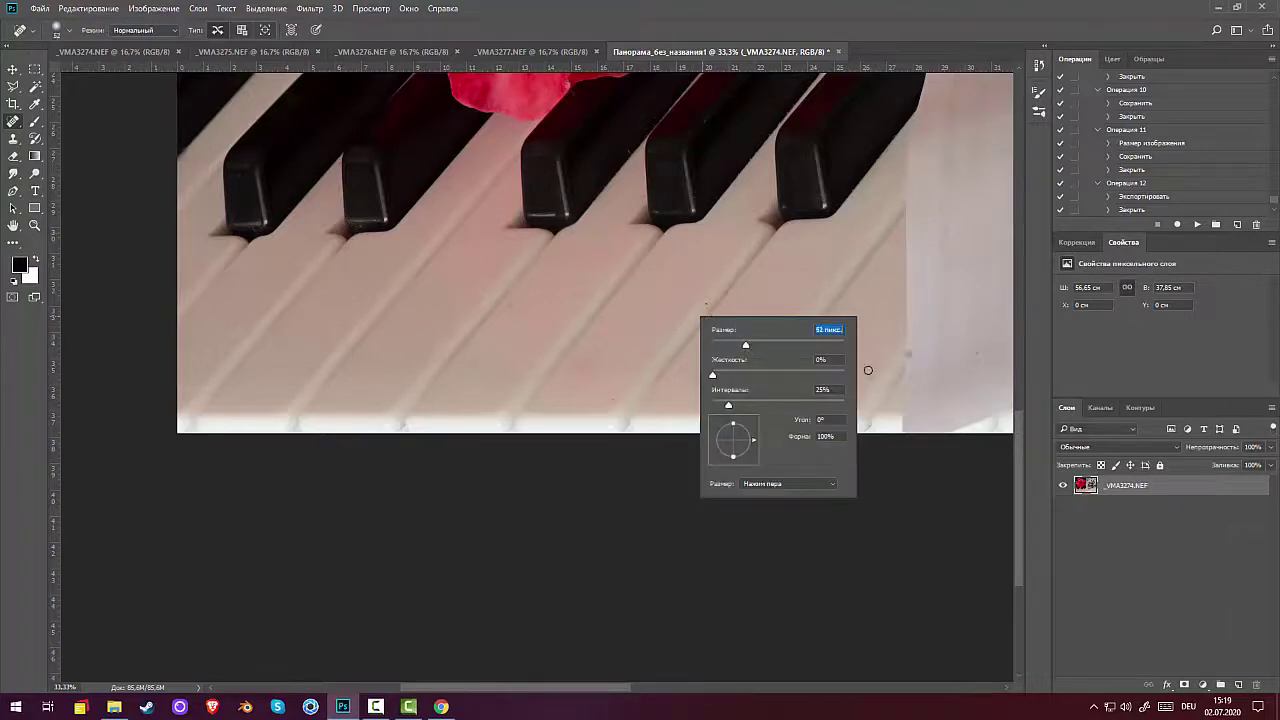
{"action": "left_click", "coordinate": [906, 358]}
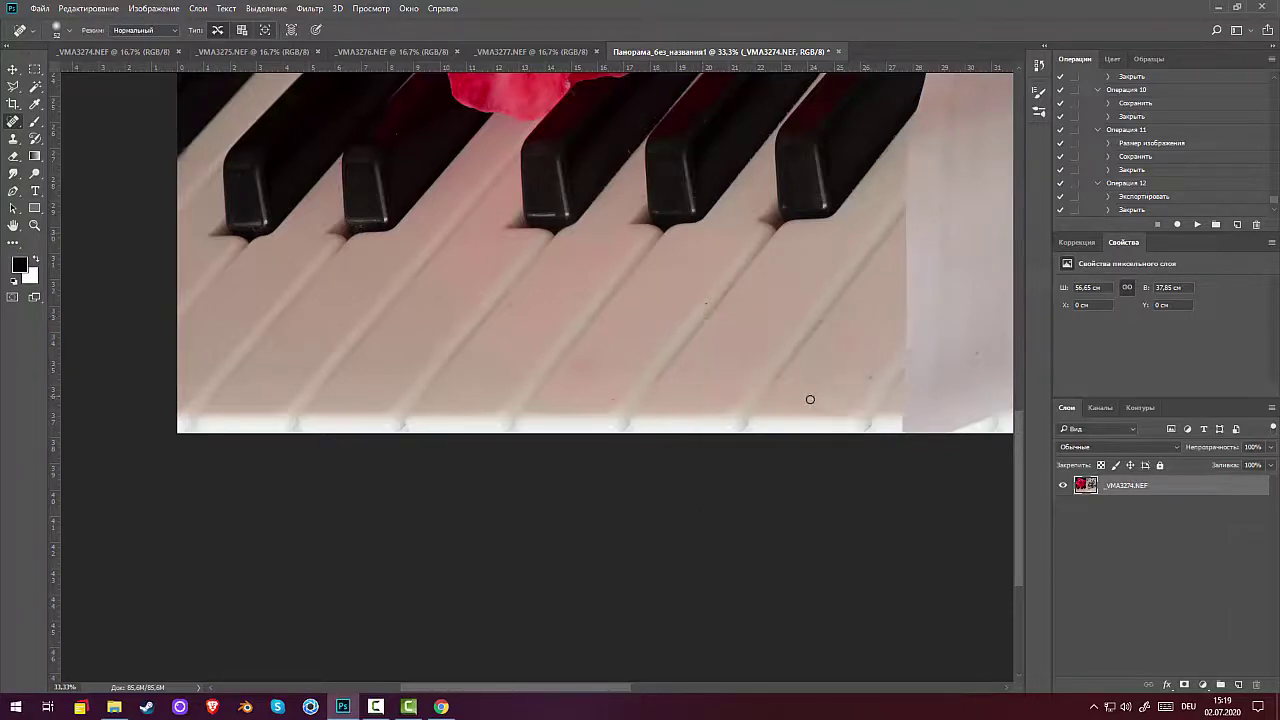
Heal the remaining dark specks scattered across the white keys with the Spot Healing Brush.
{"action": "left_click", "coordinate": [706, 302]}
{"action": "left_click", "coordinate": [507, 303]}
{"action": "left_click", "coordinate": [551, 302]}
{"action": "left_click", "coordinate": [437, 298]}
{"action": "left_click", "coordinate": [406, 333]}
{"action": "left_click", "coordinate": [357, 282]}
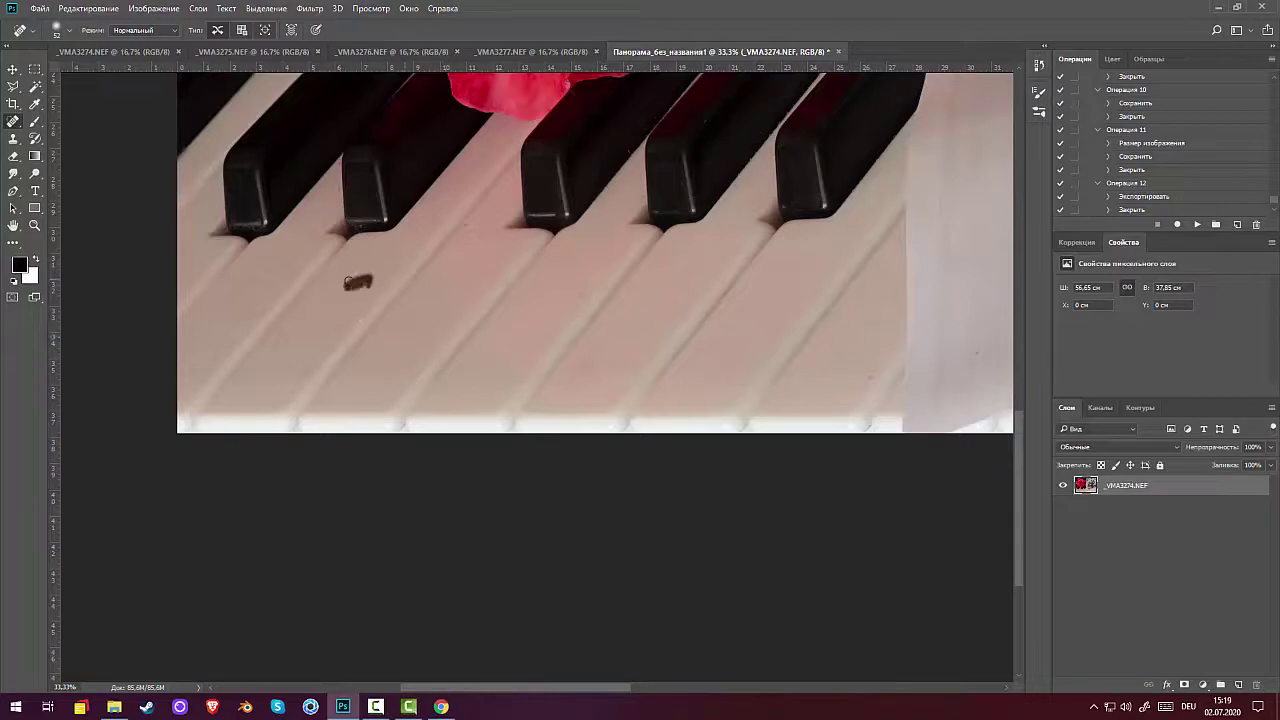
{"action": "left_click", "coordinate": [866, 378]}
{"action": "left_click_drag", "start_coordinate": [844, 390], "coordinate": [866, 354]}
{"action": "left_click", "coordinate": [610, 397]}
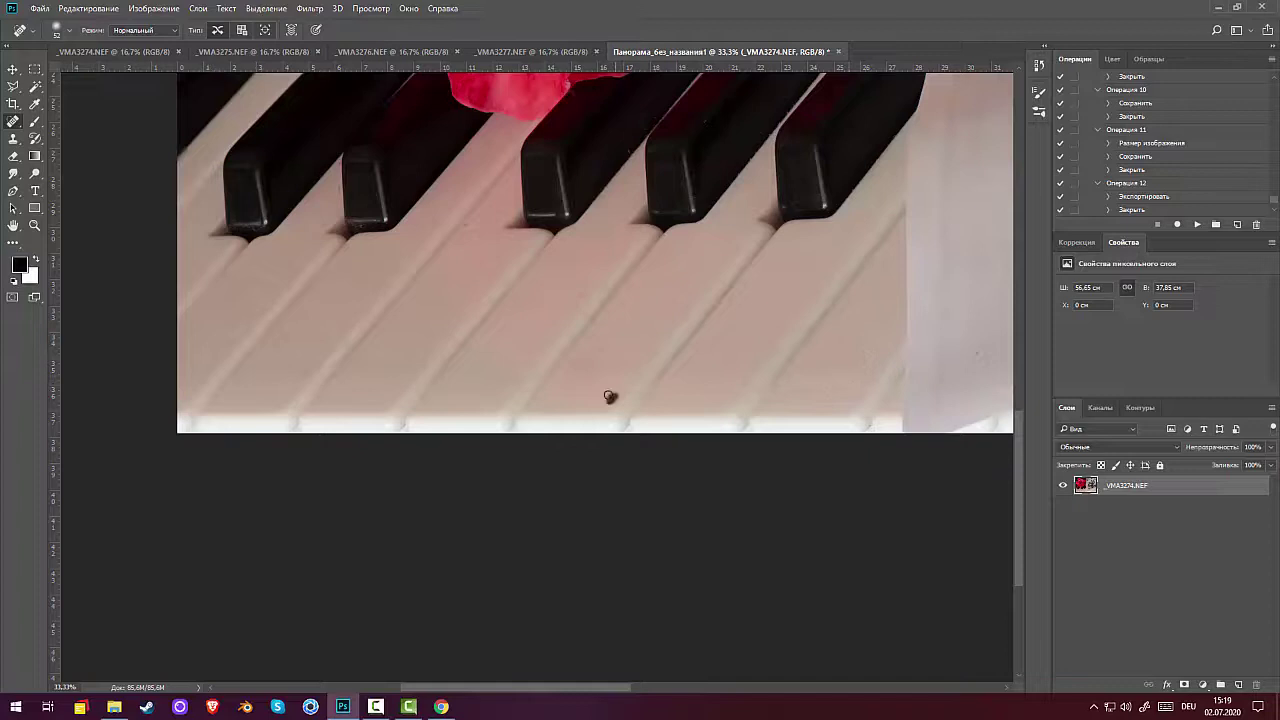
{"action": "left_click", "coordinate": [709, 398]}
Heal the blank paper area below the lowest staff of the sheet music.
{"action": "left_click_drag", "start_coordinate": [865, 315], "coordinate": [352, 337]}
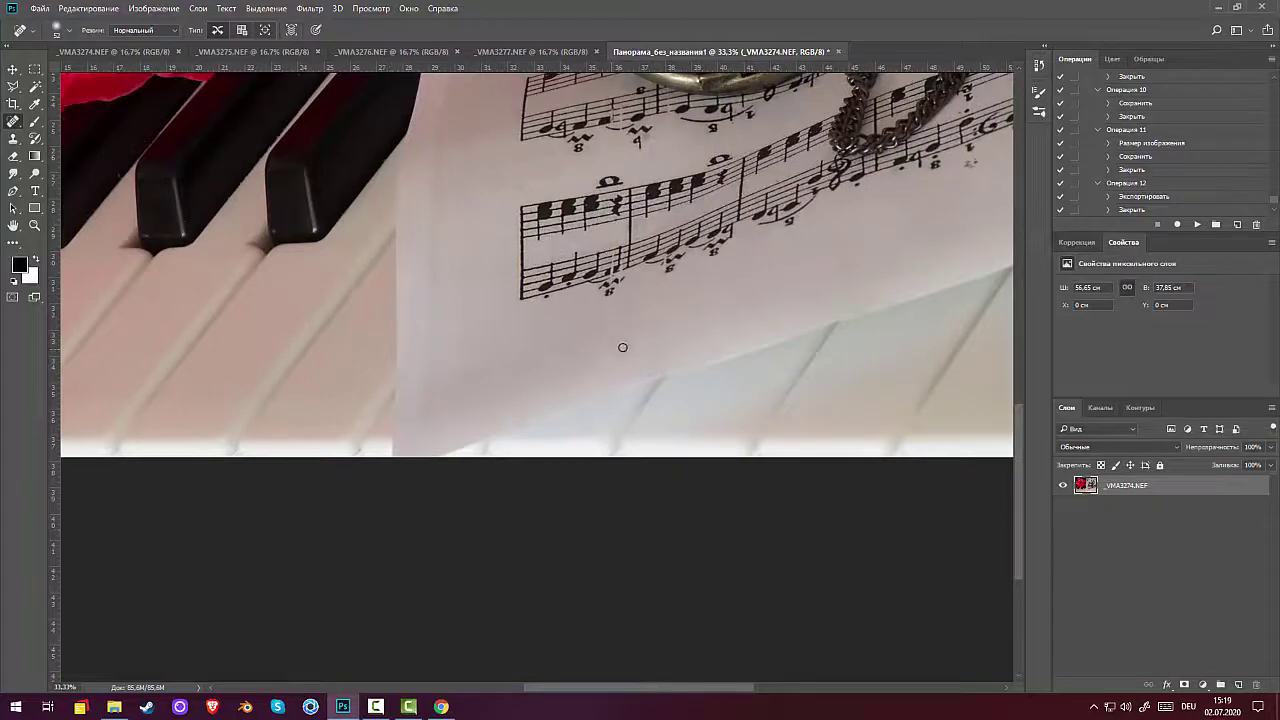
{"action": "left_click_drag", "start_coordinate": [630, 346], "coordinate": [592, 362]}
{"action": "left_click_drag", "start_coordinate": [917, 295], "coordinate": [781, 646]}
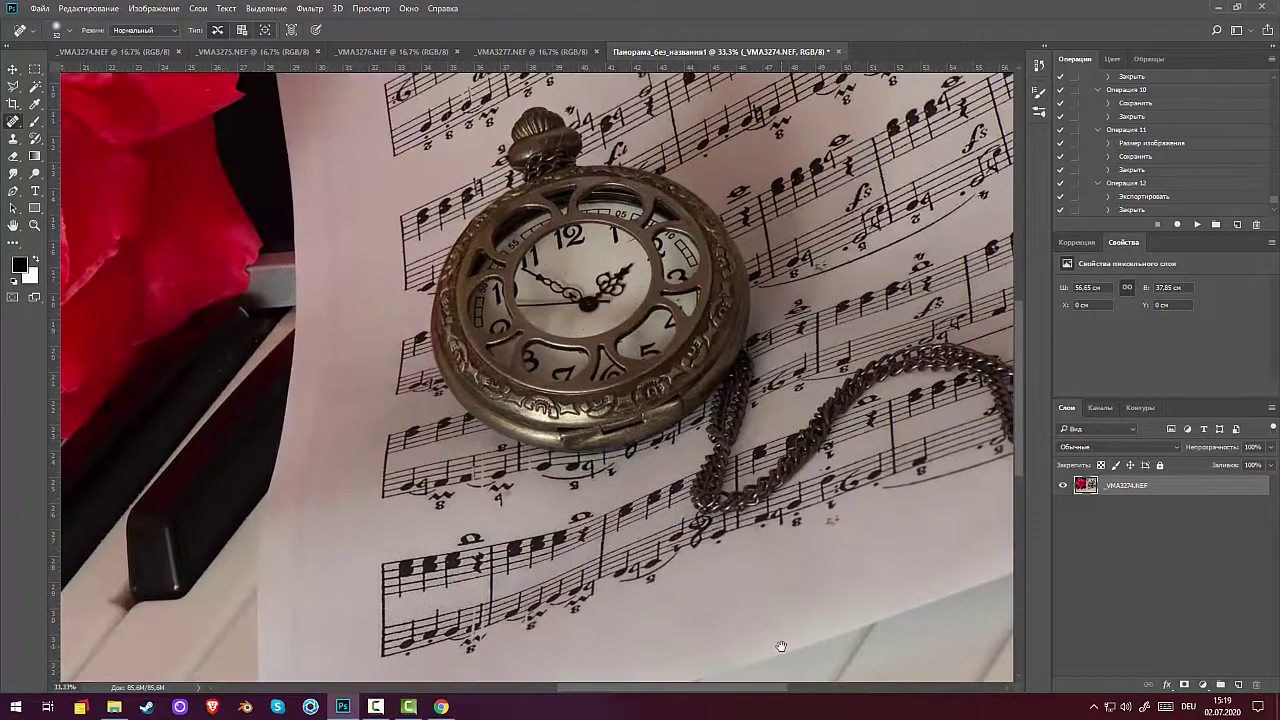
Crop the thin bright strip off the image's lower edge.
{"action": "key", "text": "ctrl+minus"}
{"action": "key", "text": "ctrl+minus"}
{"action": "key", "text": "ctrl+minus"}
{"action": "key", "text": "ctrl+minus"}
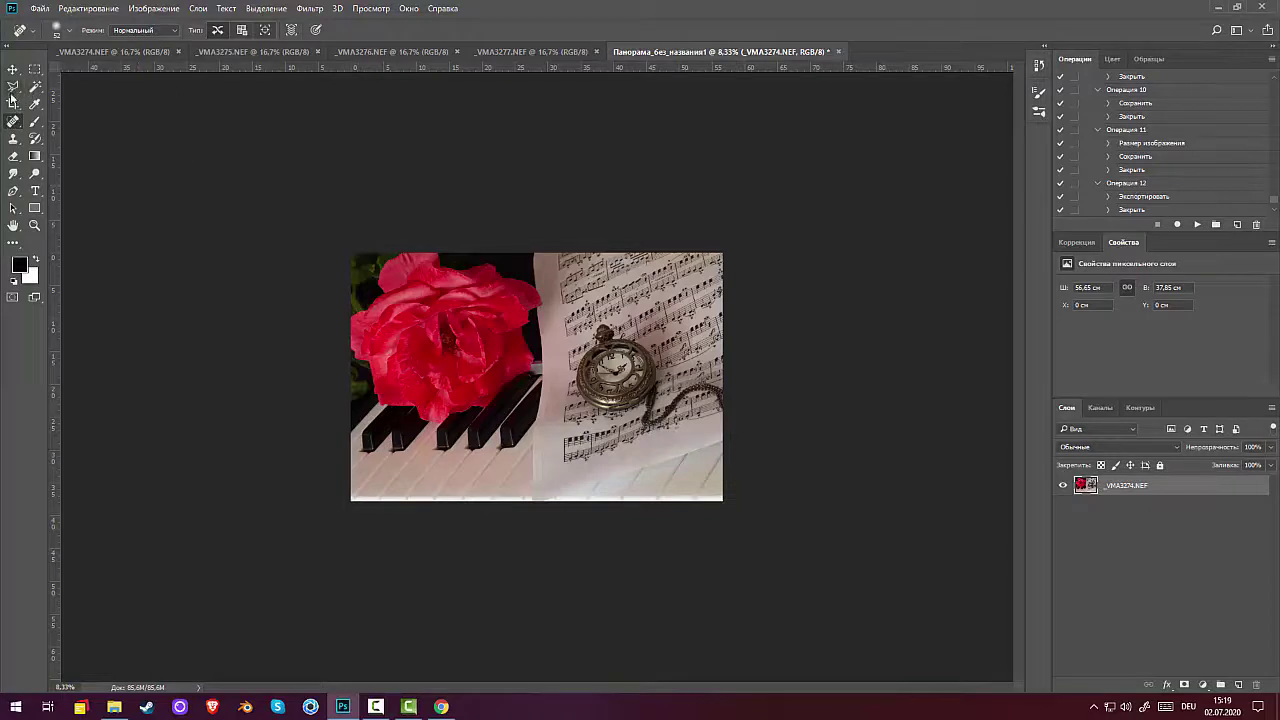
{"action": "left_click", "coordinate": [13, 103]}
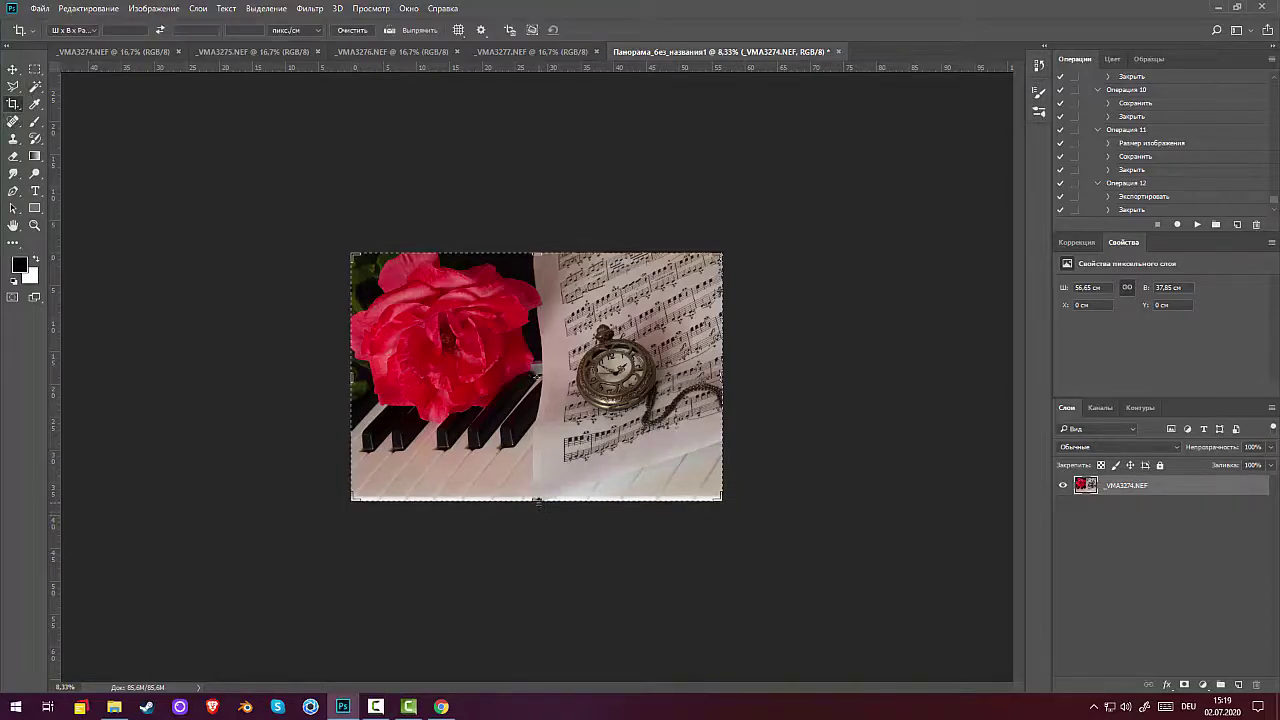
{"action": "left_click_drag", "start_coordinate": [537, 502], "coordinate": [537, 497]}
{"action": "key", "text": "Return"}
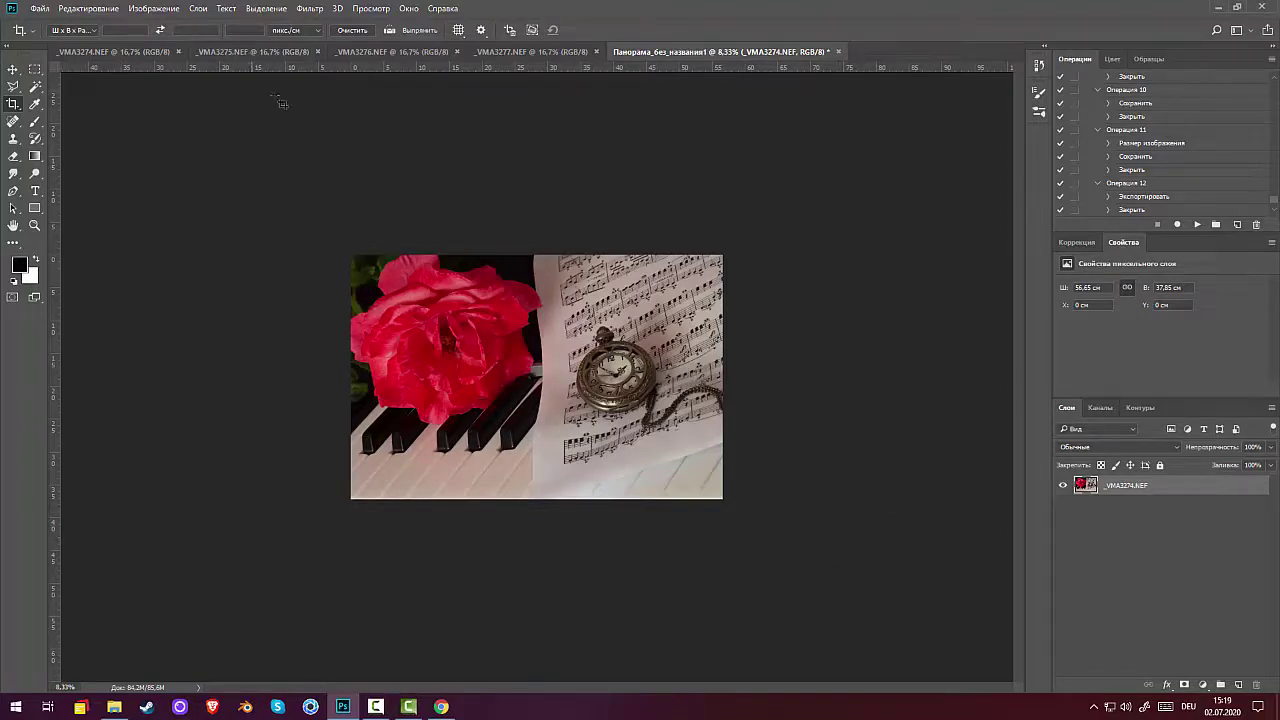
Sharpen the whole image by reapplying the Smart Sharpen filter.
{"action": "left_click", "coordinate": [310, 8]}
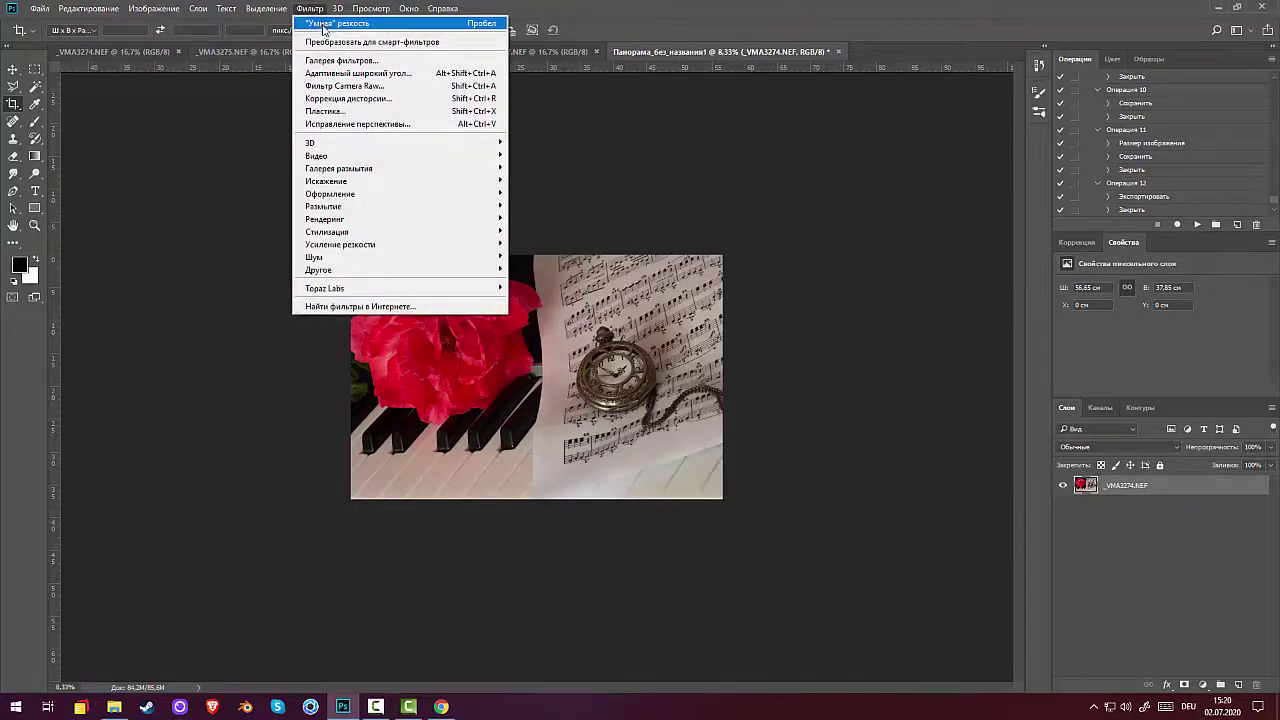
{"action": "left_click", "coordinate": [323, 24]}
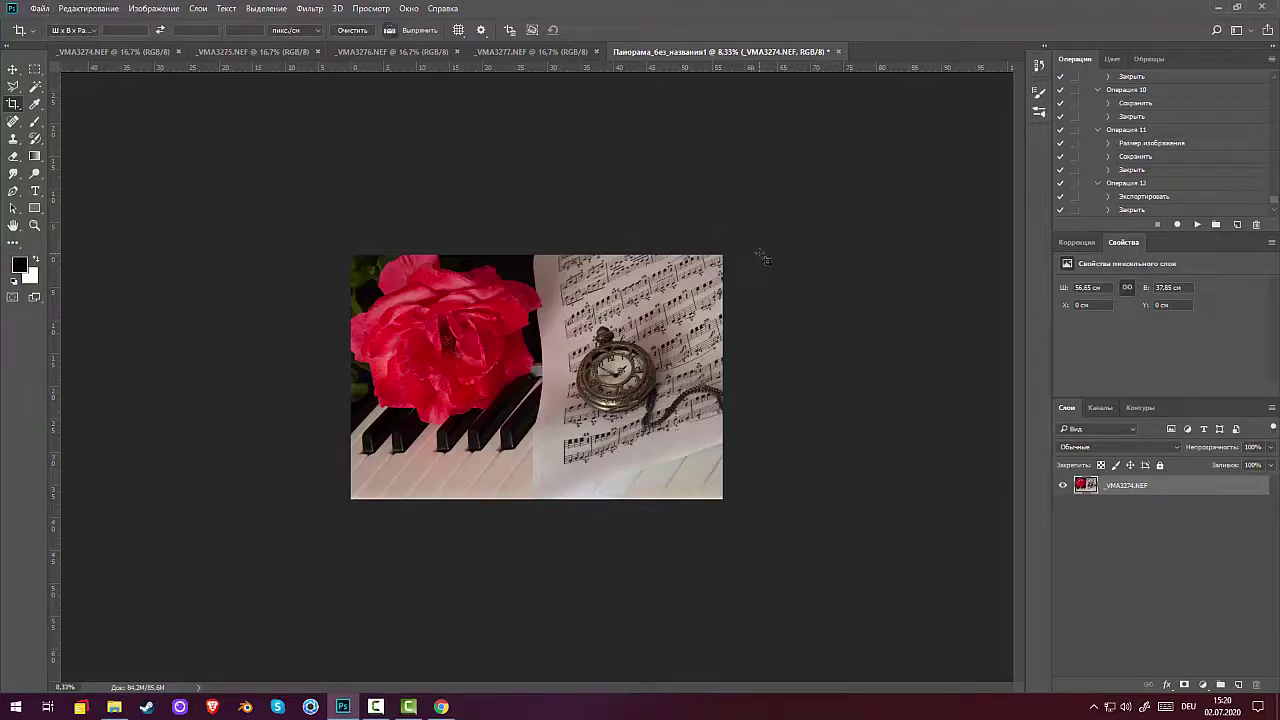
Export the finished image for web as a JPEG named piano into the Adobestock folder on the DATA (D:) drive.
{"action": "key", "text": "ctrl+alt+shift+s"}
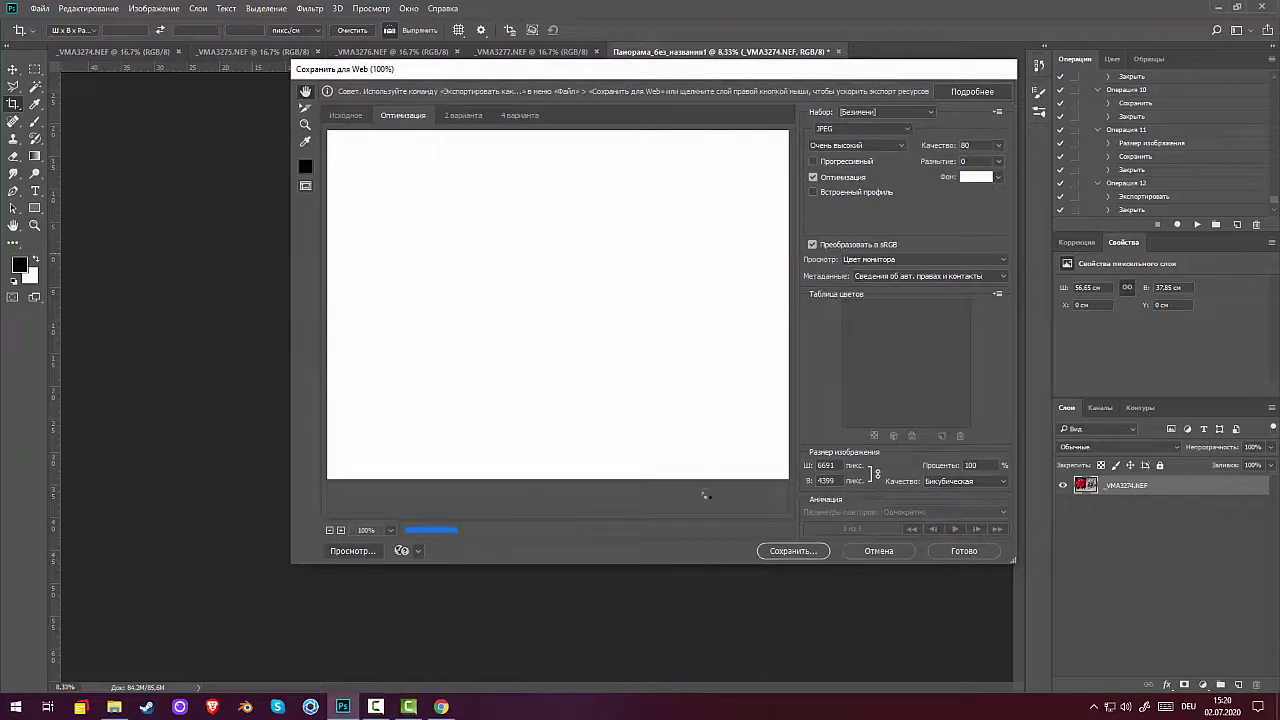
{"action": "left_click", "coordinate": [789, 551]}
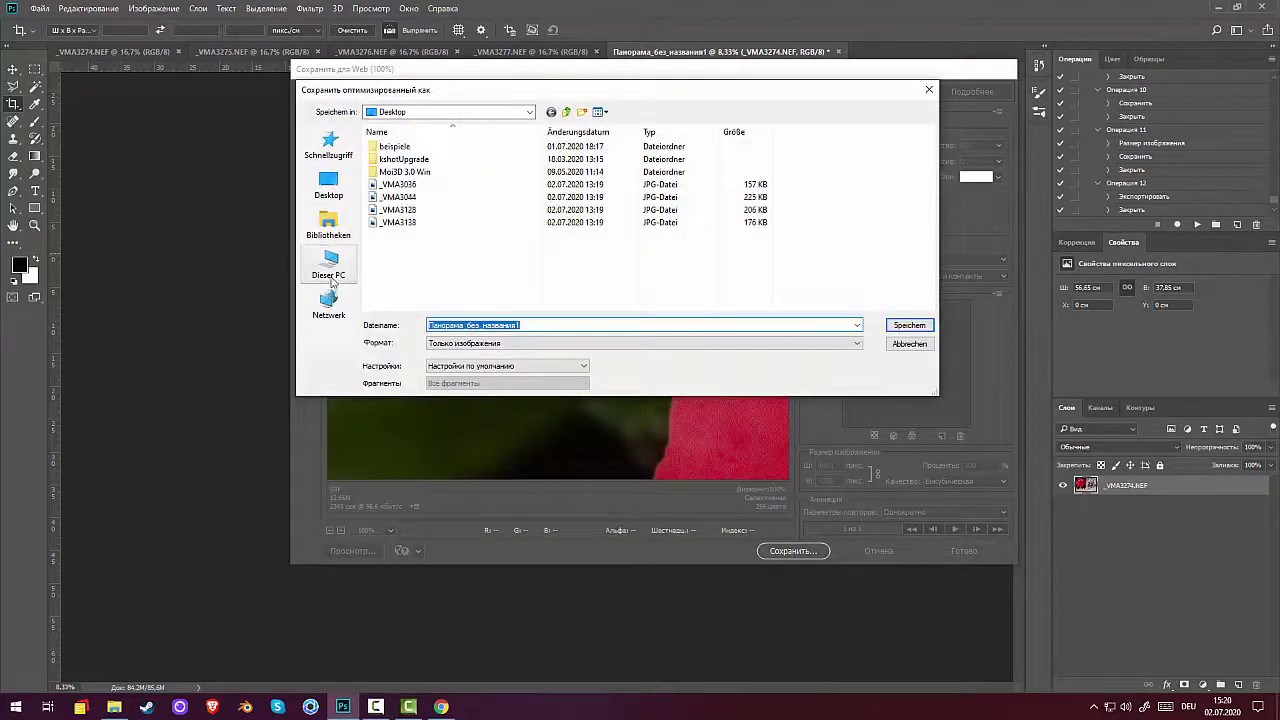
{"action": "left_click", "coordinate": [330, 262]}
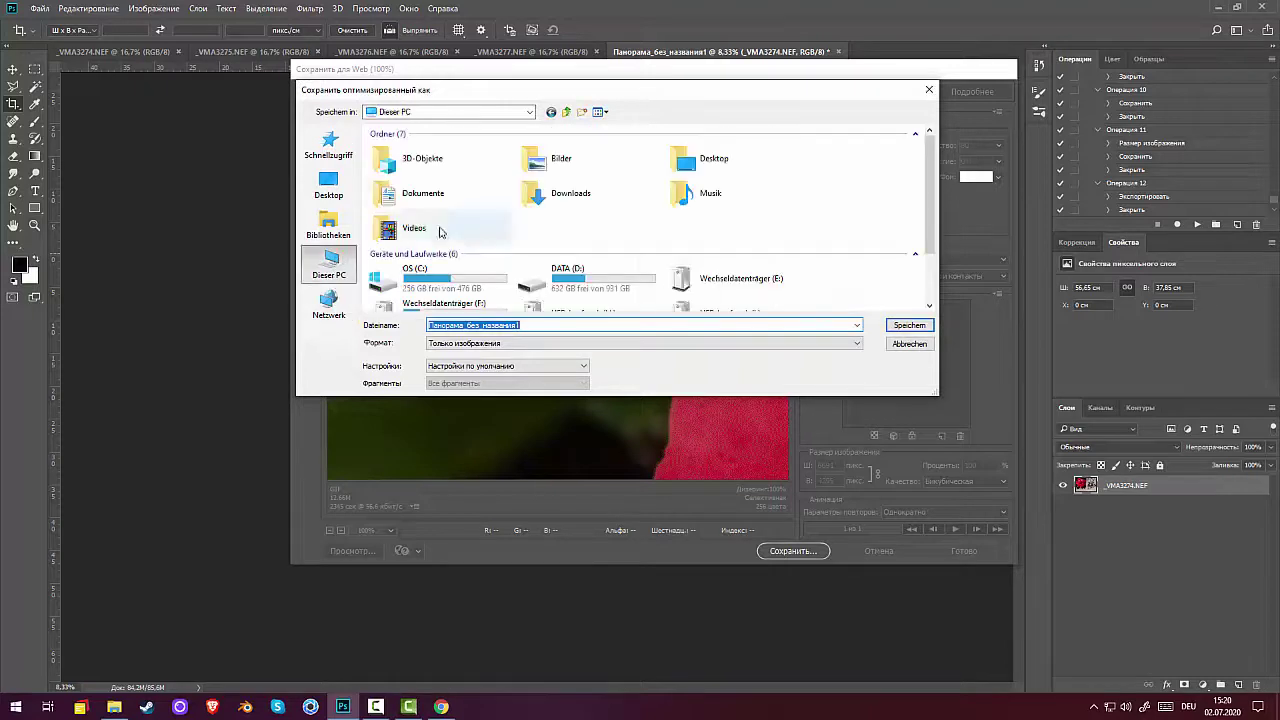
{"action": "double_click", "coordinate": [555, 285]}
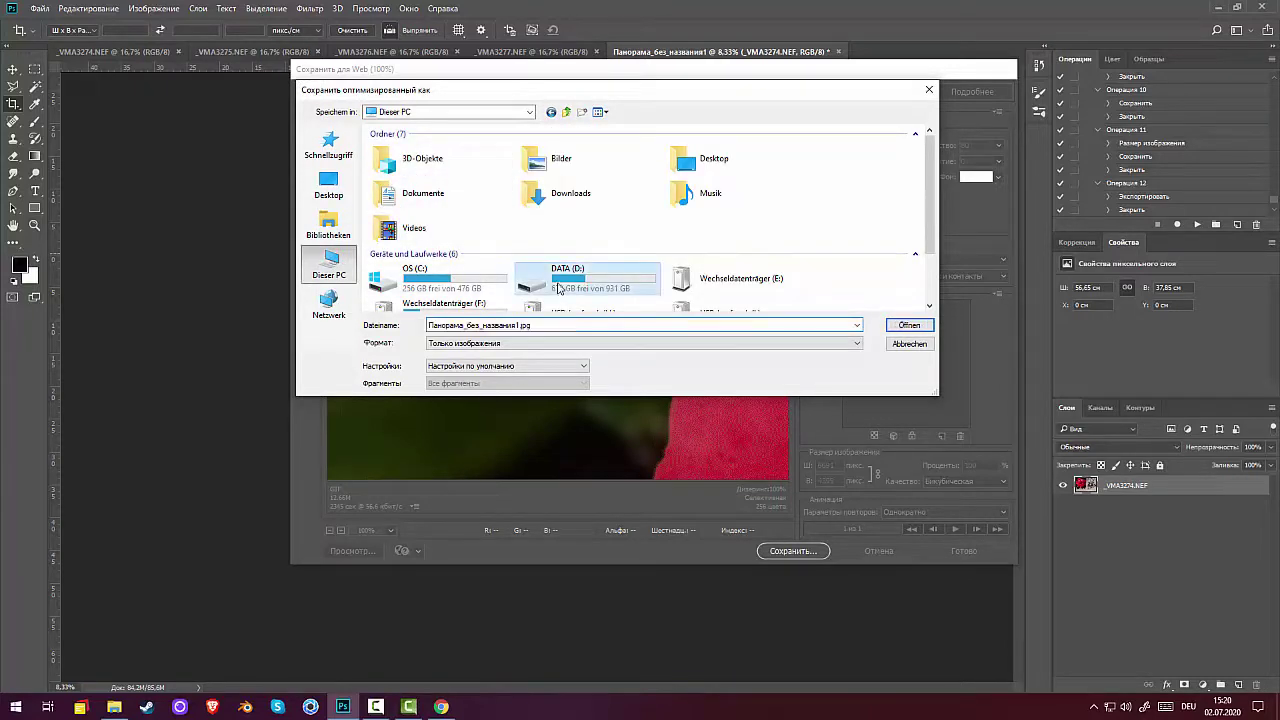
{"action": "double_click", "coordinate": [394, 147]}
{"action": "double_click", "coordinate": [390, 158]}
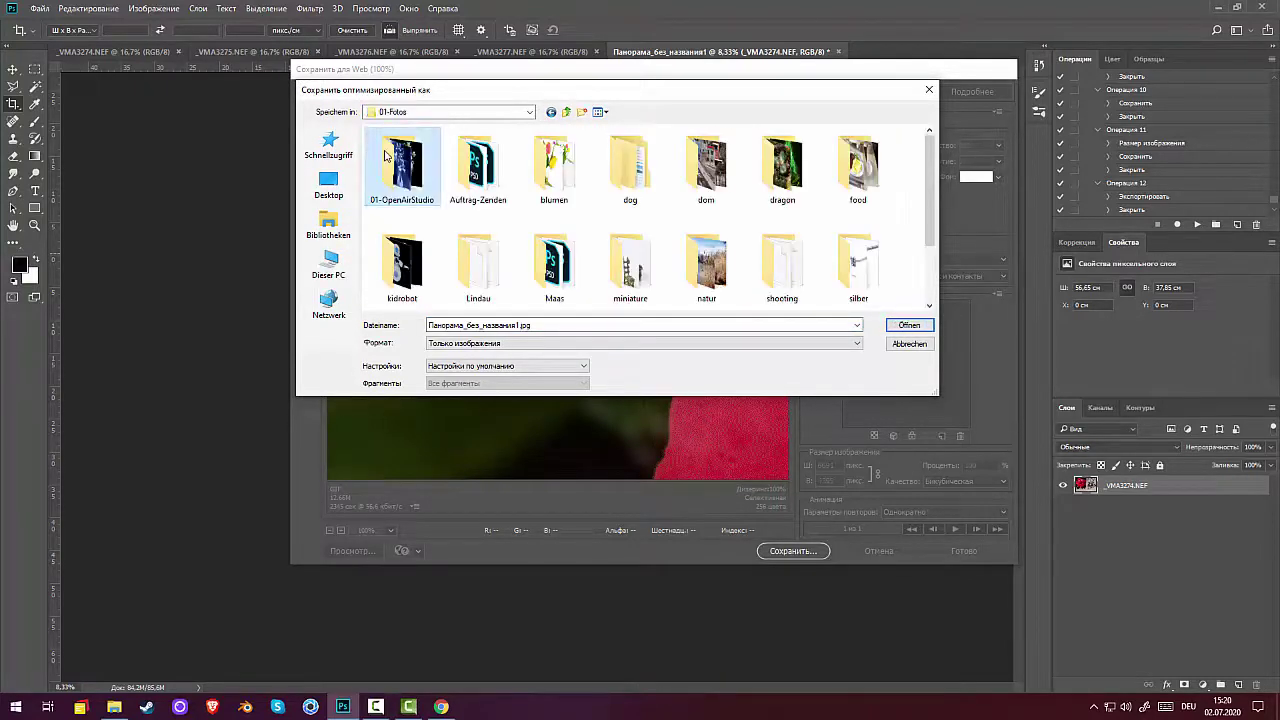
{"action": "double_click", "coordinate": [394, 157]}
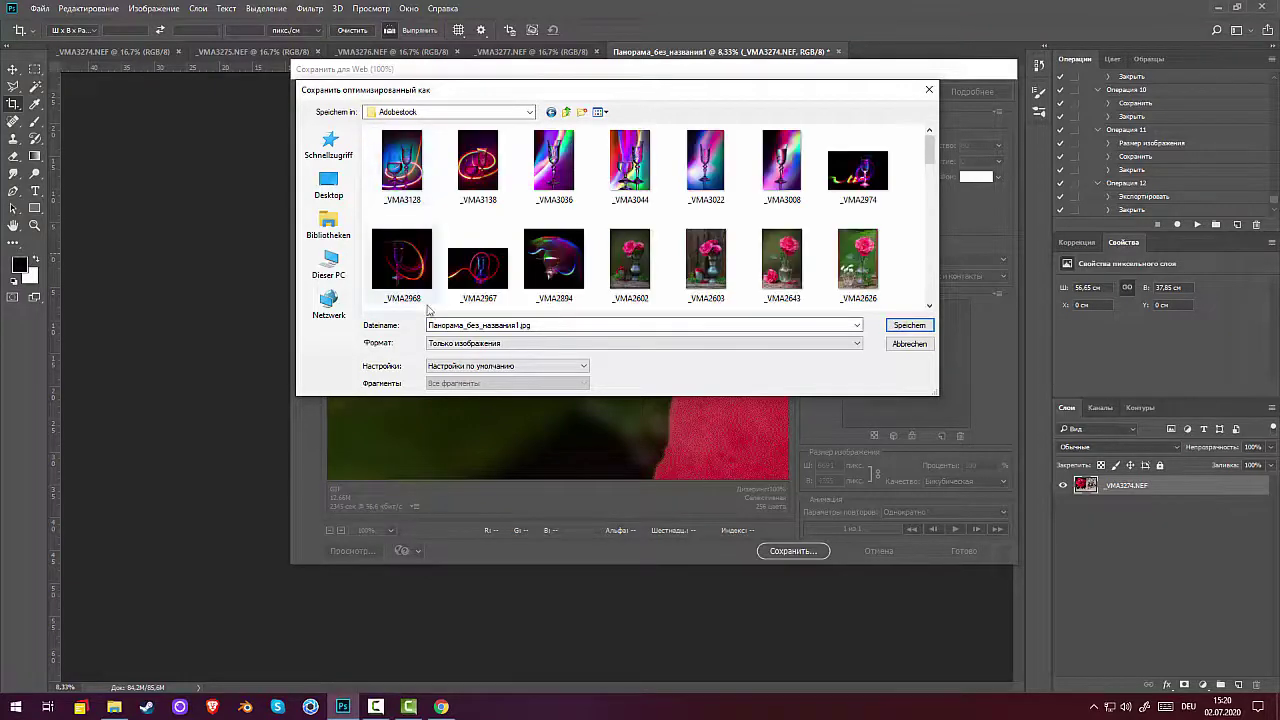
{"action": "double_click", "coordinate": [542, 325]}
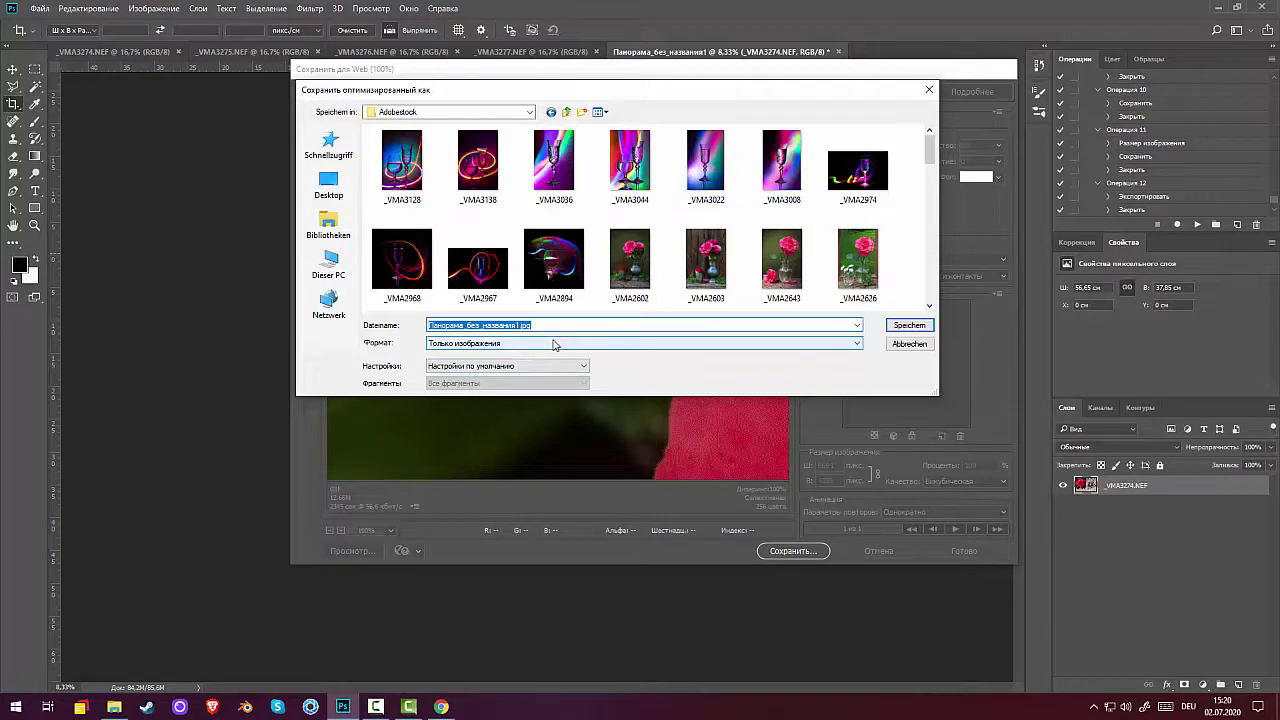
{"action": "type", "text": "piano"}
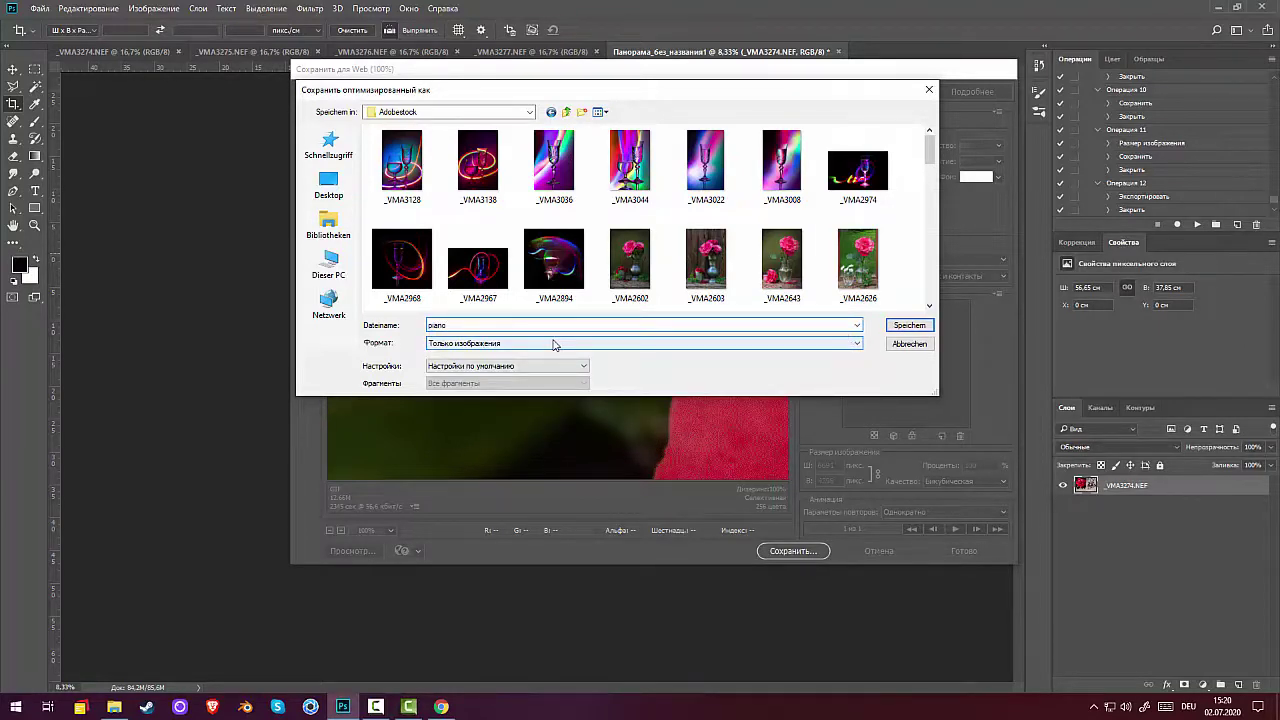
{"action": "left_click", "coordinate": [908, 326]}
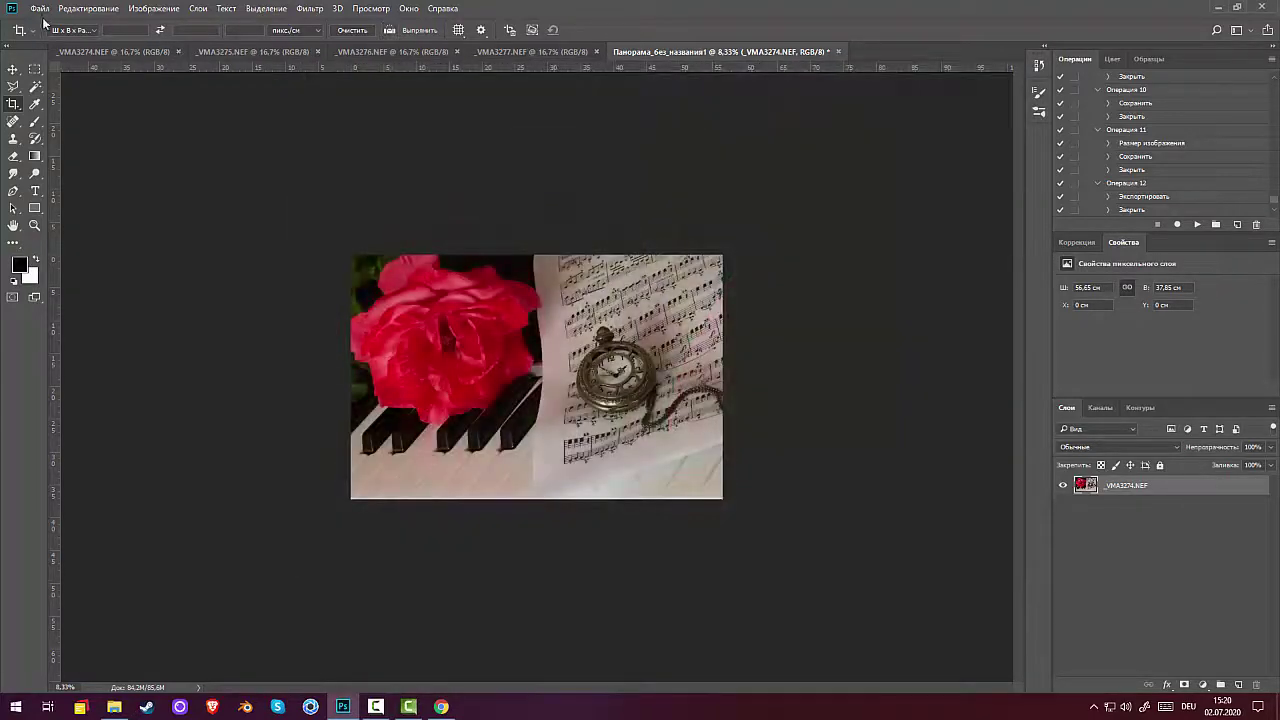
Close all open documents without saving the changes.
{"action": "left_click", "coordinate": [40, 9]}
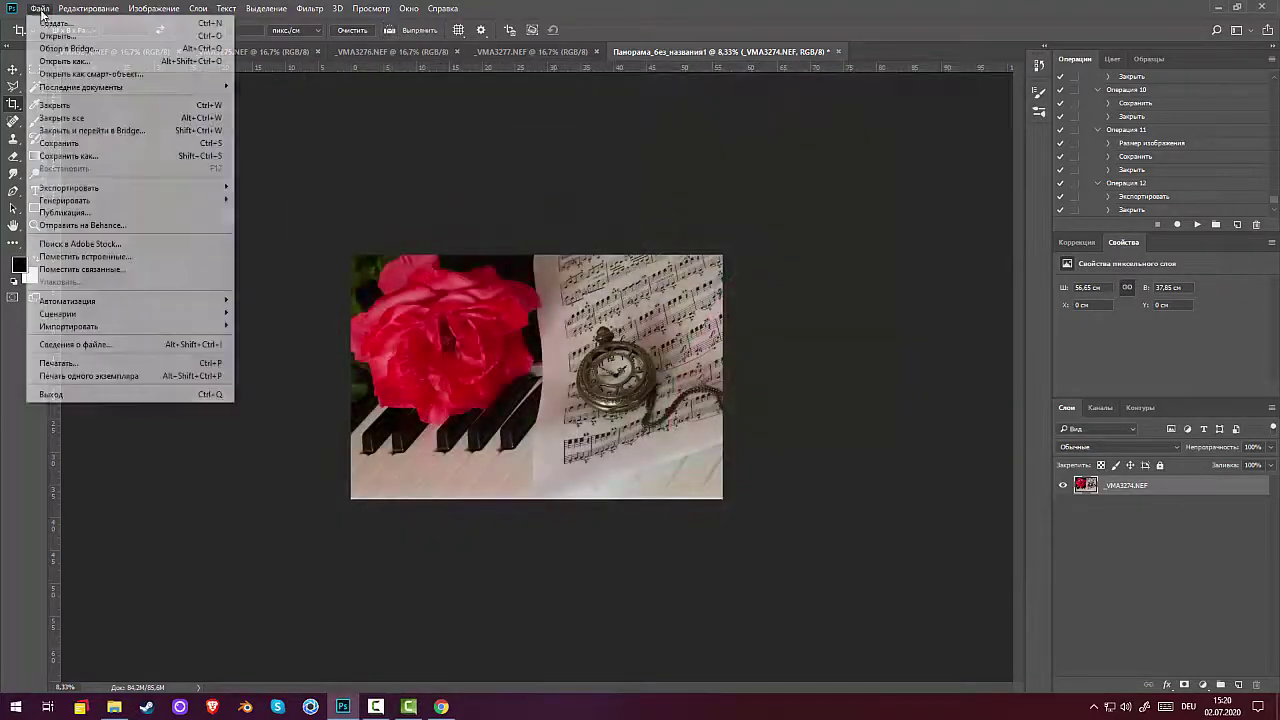
{"action": "left_click", "coordinate": [80, 118]}
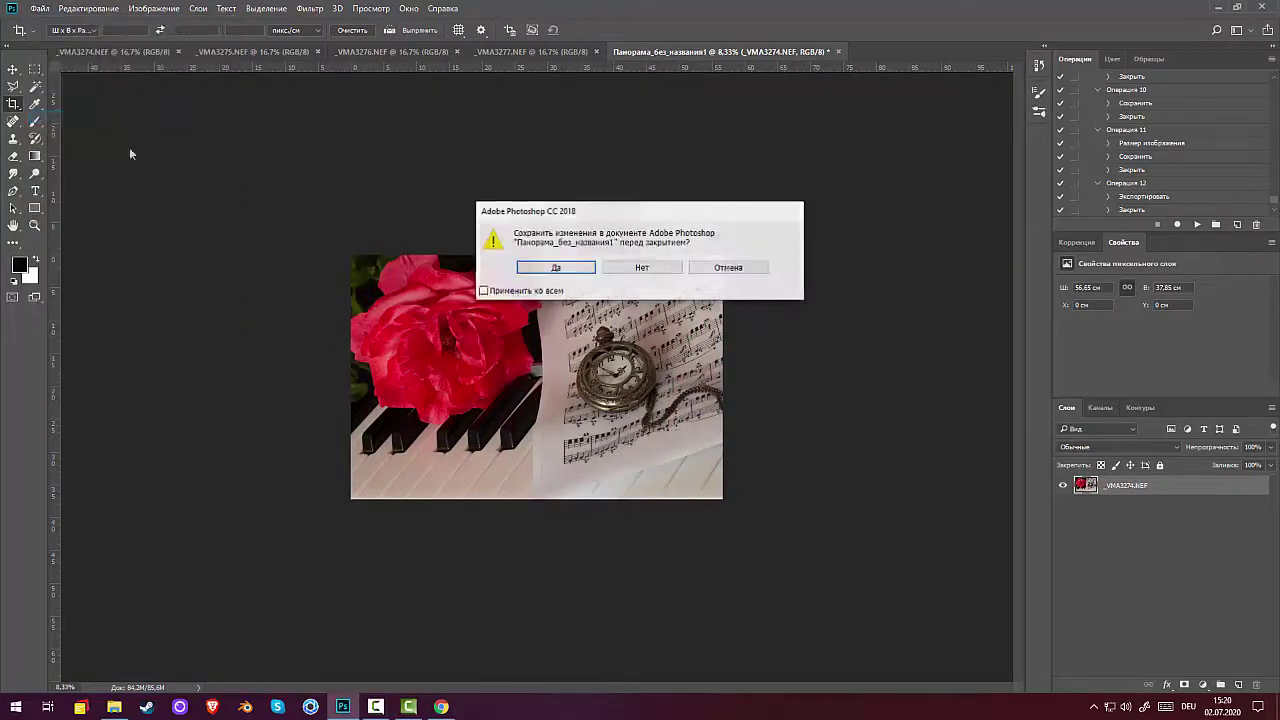
{"action": "left_click", "coordinate": [652, 270]}
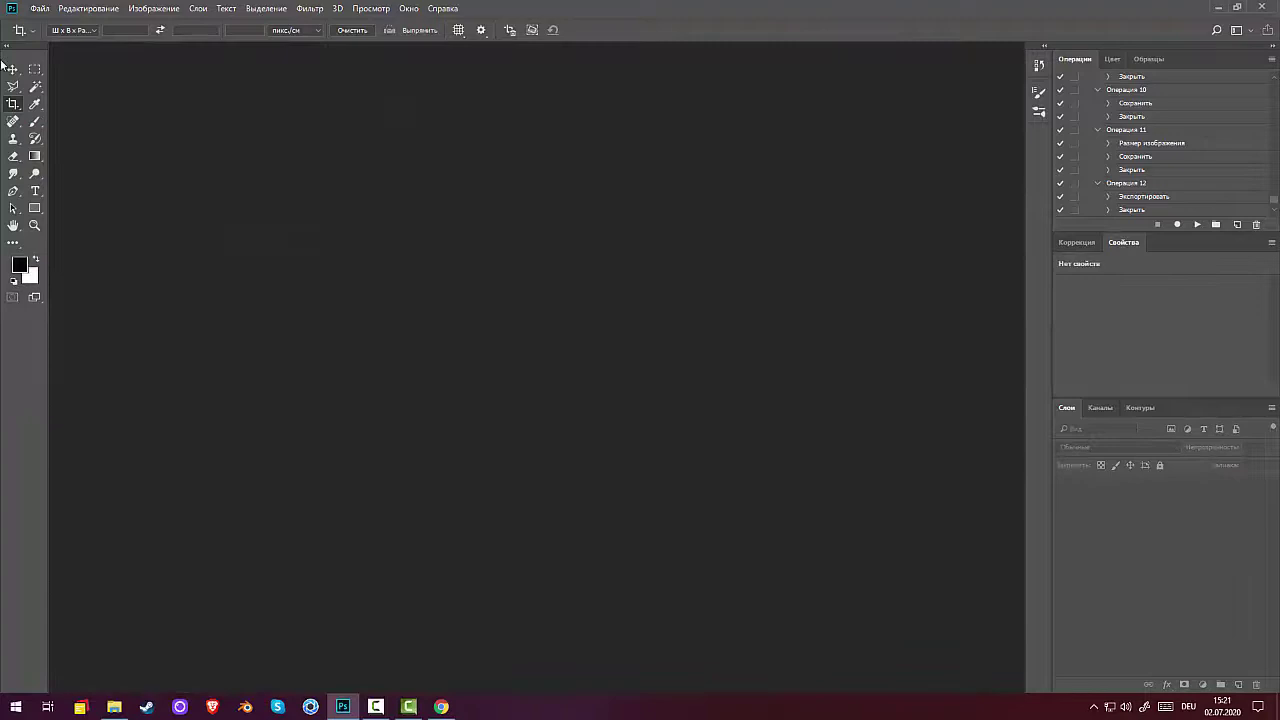
Open the five yellow-rose photos _VMA3263 through _VMA3267 from the 110D800E folder in Camera Raw.
{"action": "left_click", "coordinate": [39, 9]}
{"action": "left_click", "coordinate": [65, 40]}
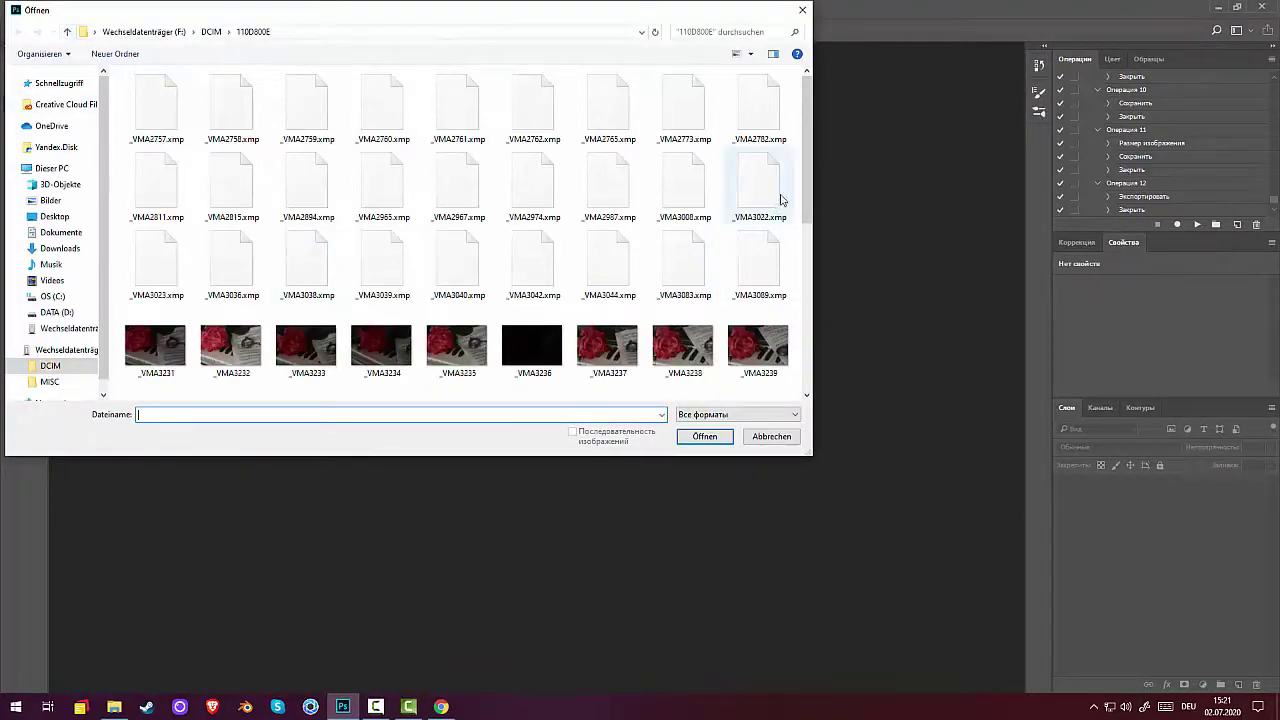
{"action": "left_click_drag", "start_coordinate": [806, 187], "coordinate": [800, 357]}
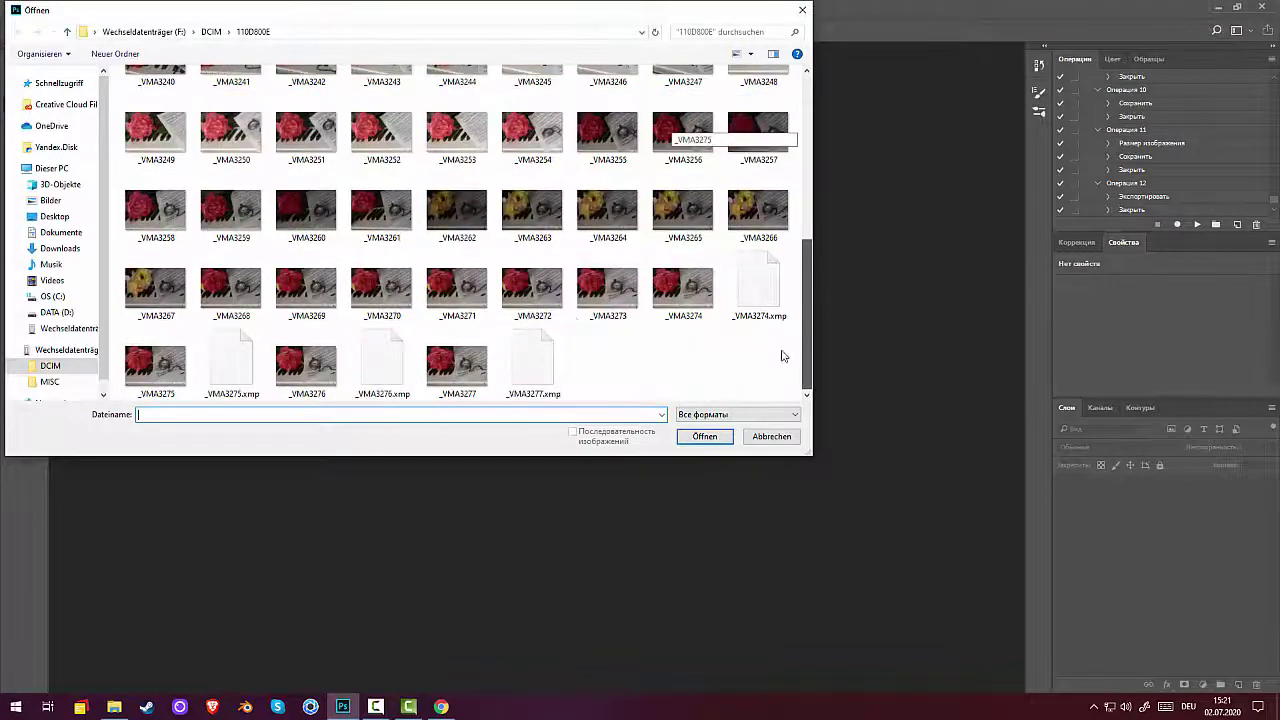
{"action": "left_click", "coordinate": [531, 223]}
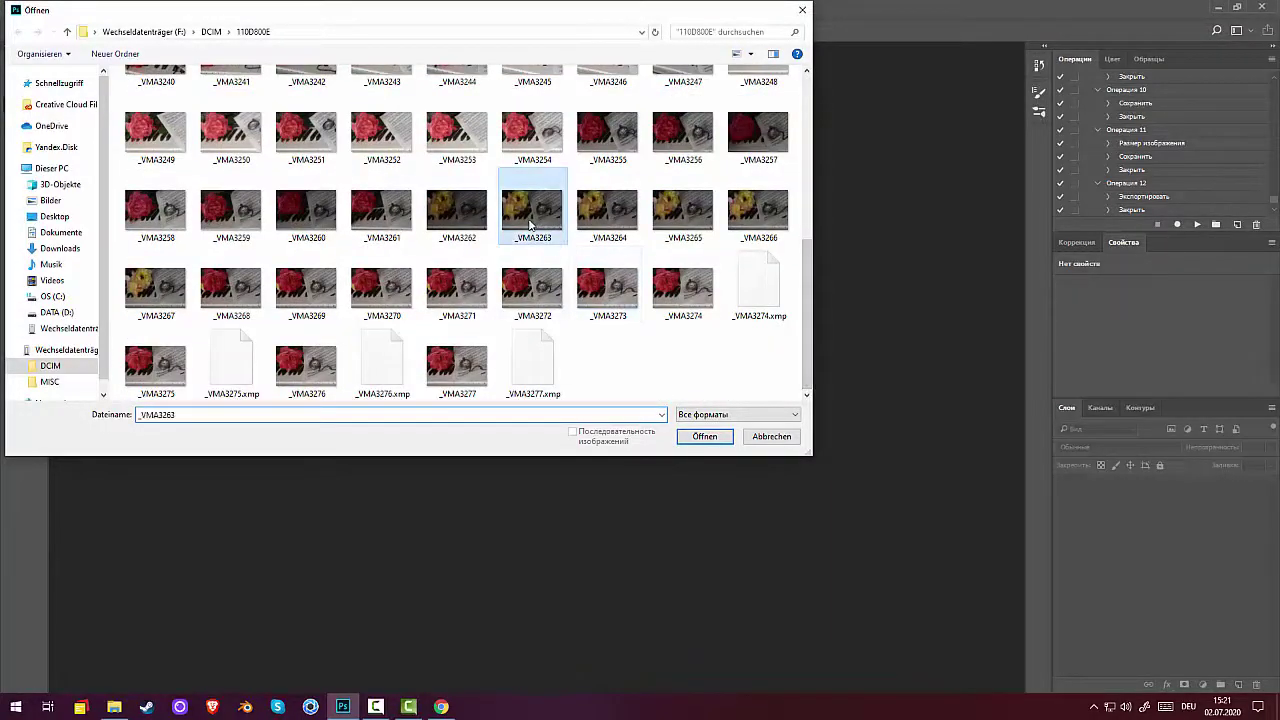
{"action": "left_click", "coordinate": [155, 290], "text": "shift"}
{"action": "left_click", "coordinate": [705, 436]}
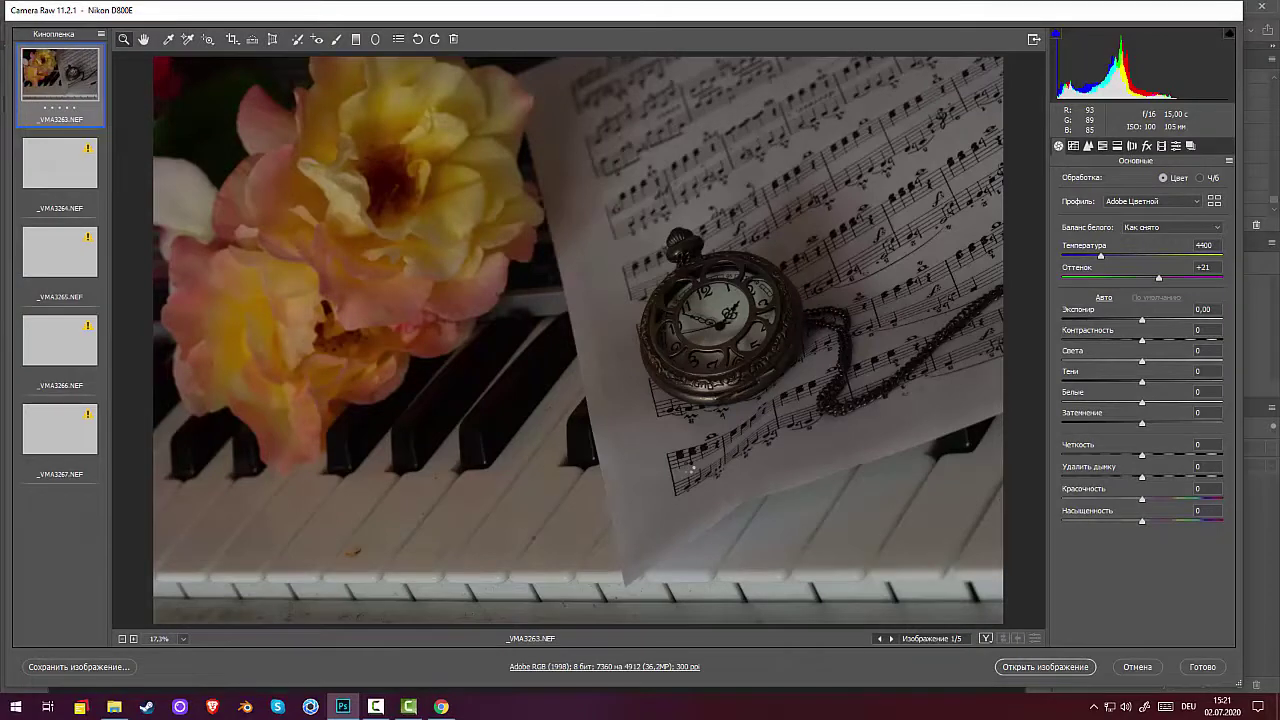
Select all five NEF photos in Camera Raw and open them as separate documents.
{"action": "key", "text": "shift"}
{"action": "left_click", "coordinate": [58, 440], "text": "shift"}
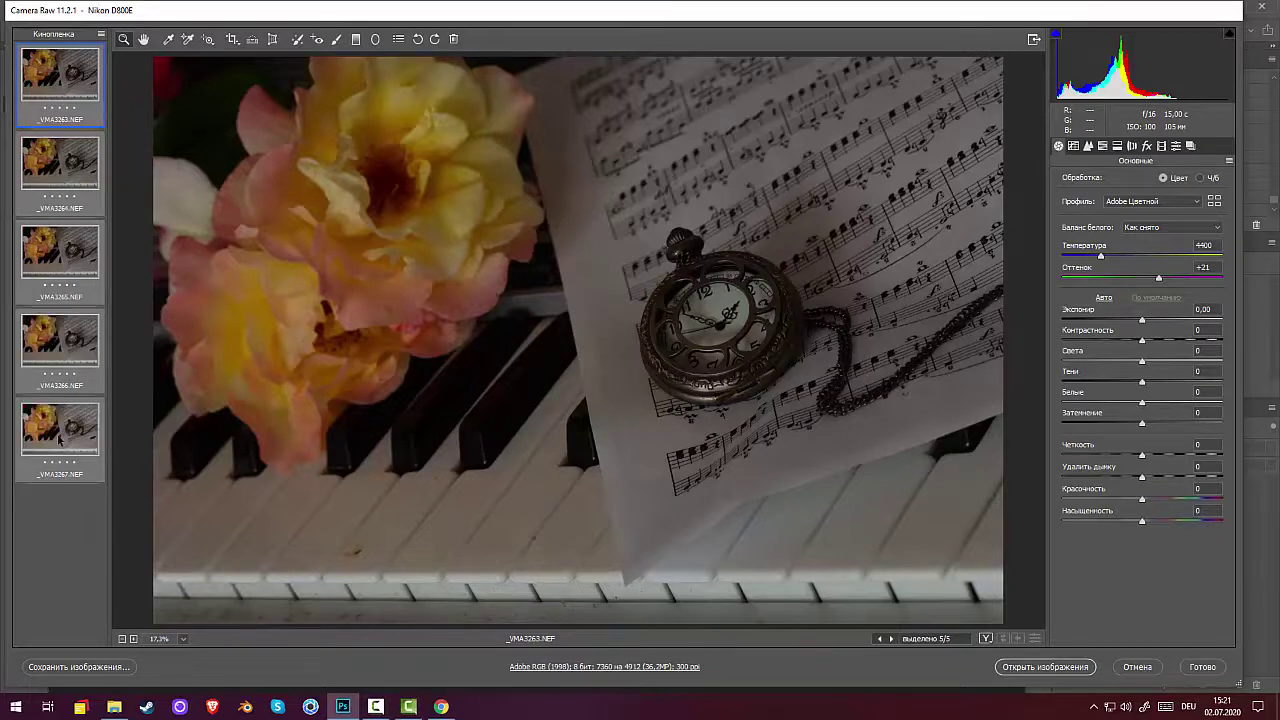
{"action": "key", "text": "shift"}
{"action": "left_click", "coordinate": [1060, 667], "text": "shift"}
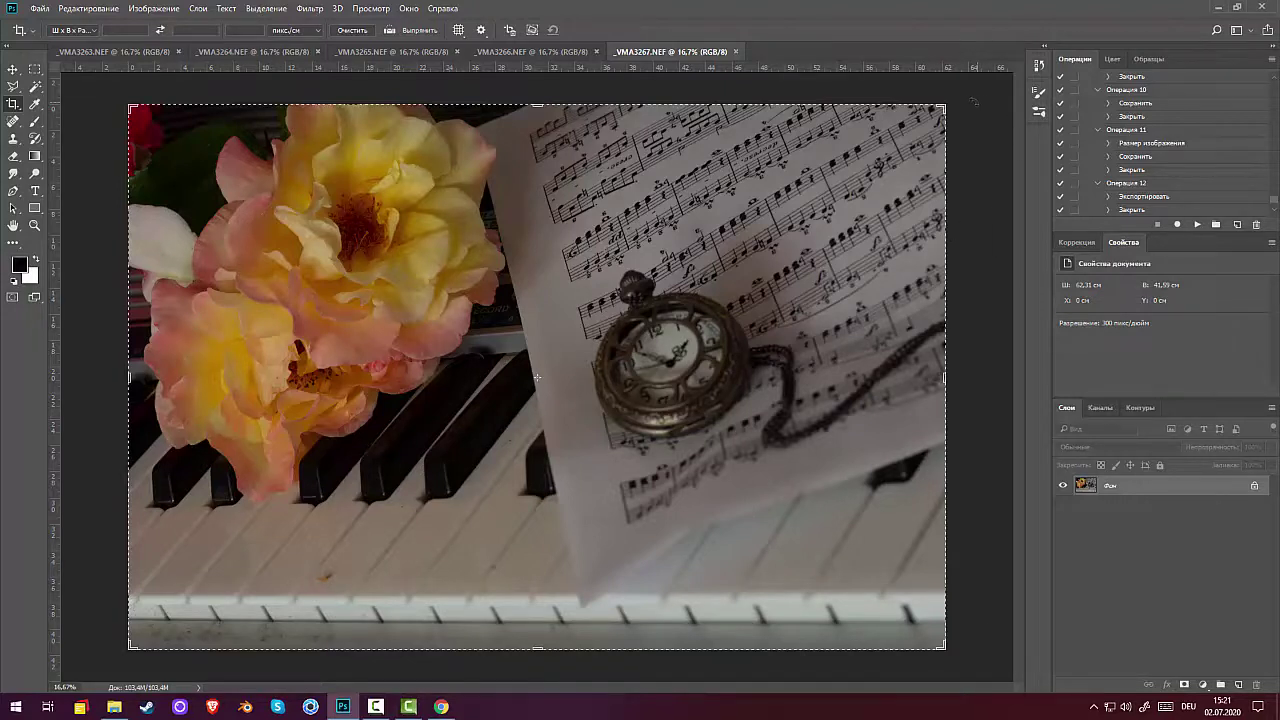
Align the five open files as layers with Photomerge, using the Auto layout with image blending turned off.
{"action": "left_click", "coordinate": [42, 9]}
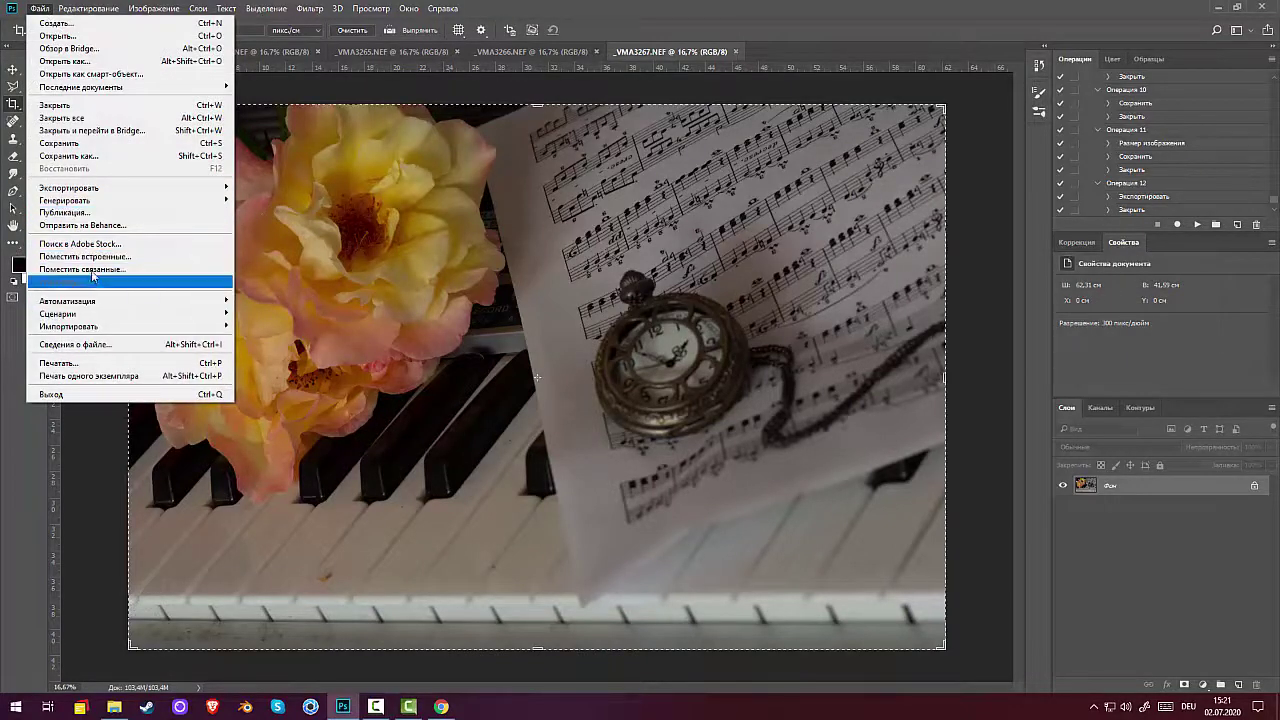
{"action": "mouse_move", "coordinate": [80, 315]}
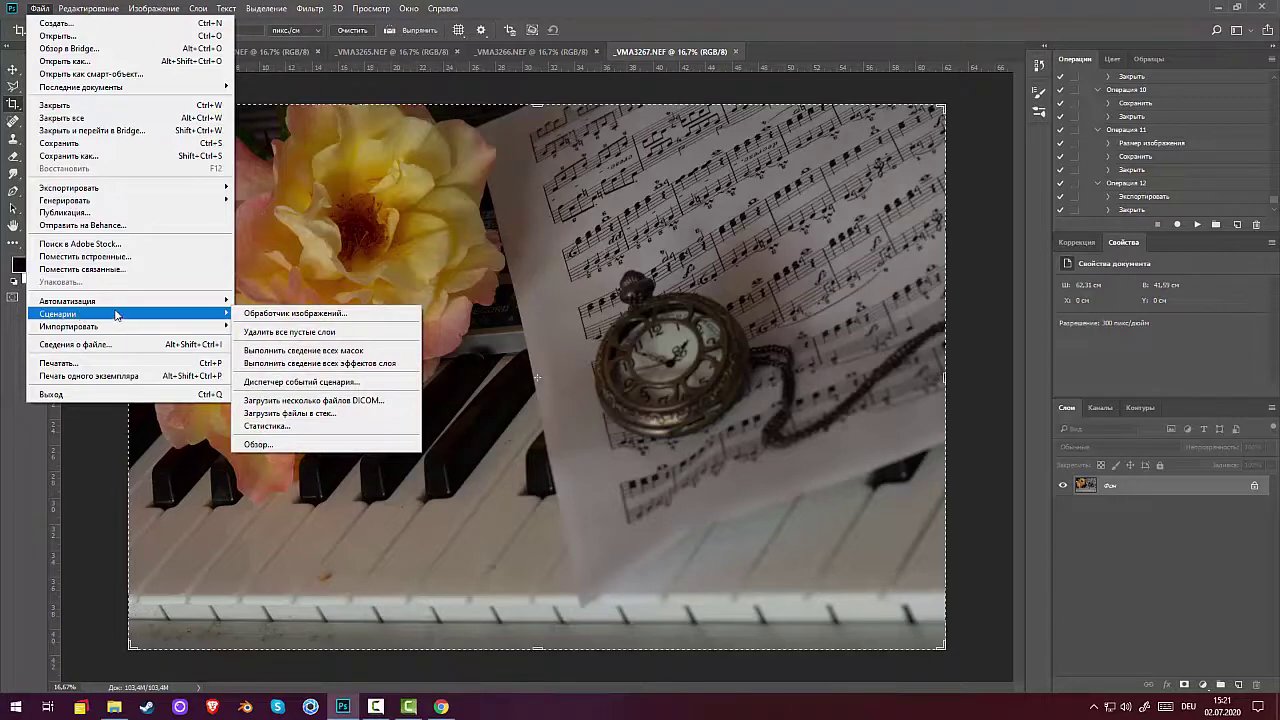
{"action": "mouse_move", "coordinate": [128, 305]}
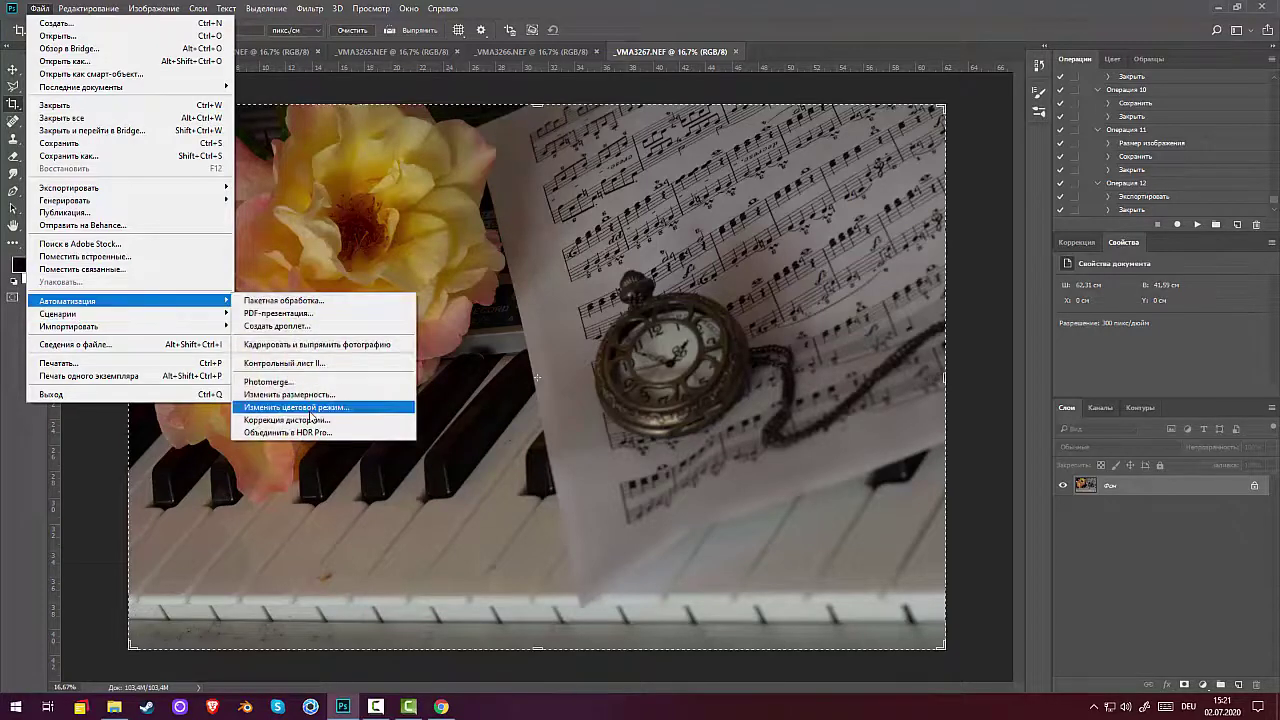
{"action": "left_click", "coordinate": [278, 380]}
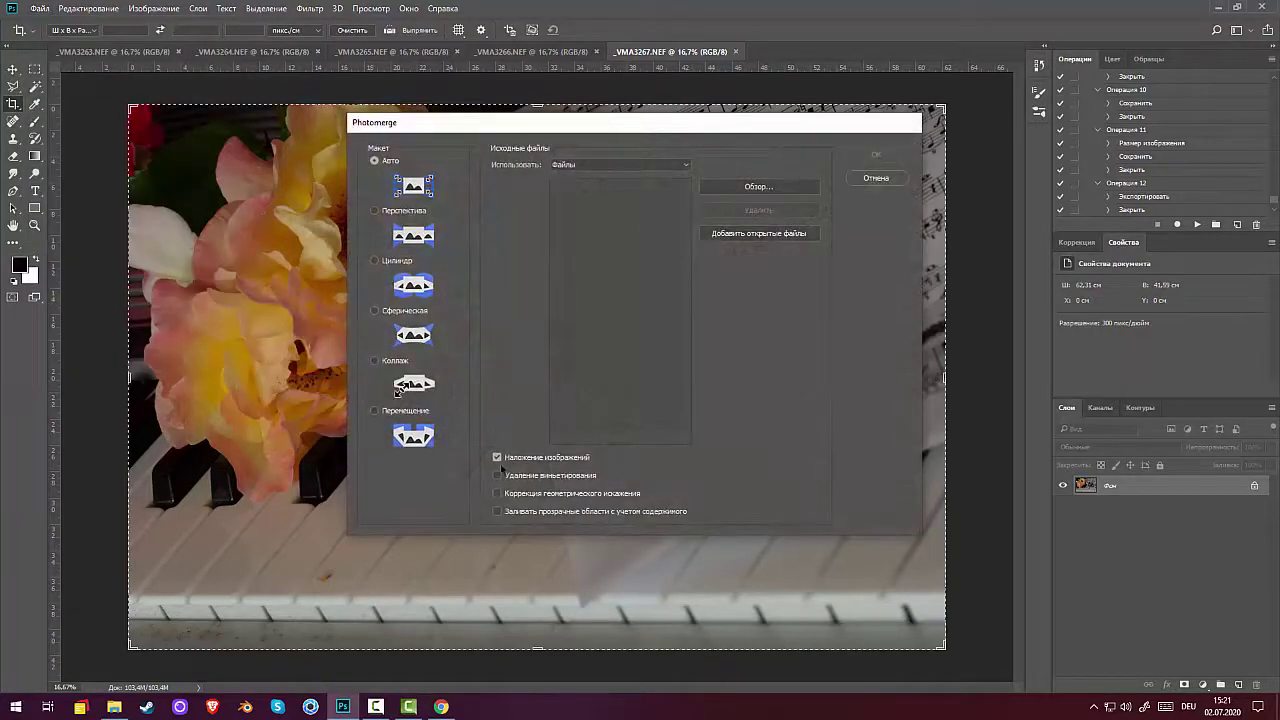
{"action": "left_click", "coordinate": [497, 457]}
{"action": "left_click", "coordinate": [746, 234]}
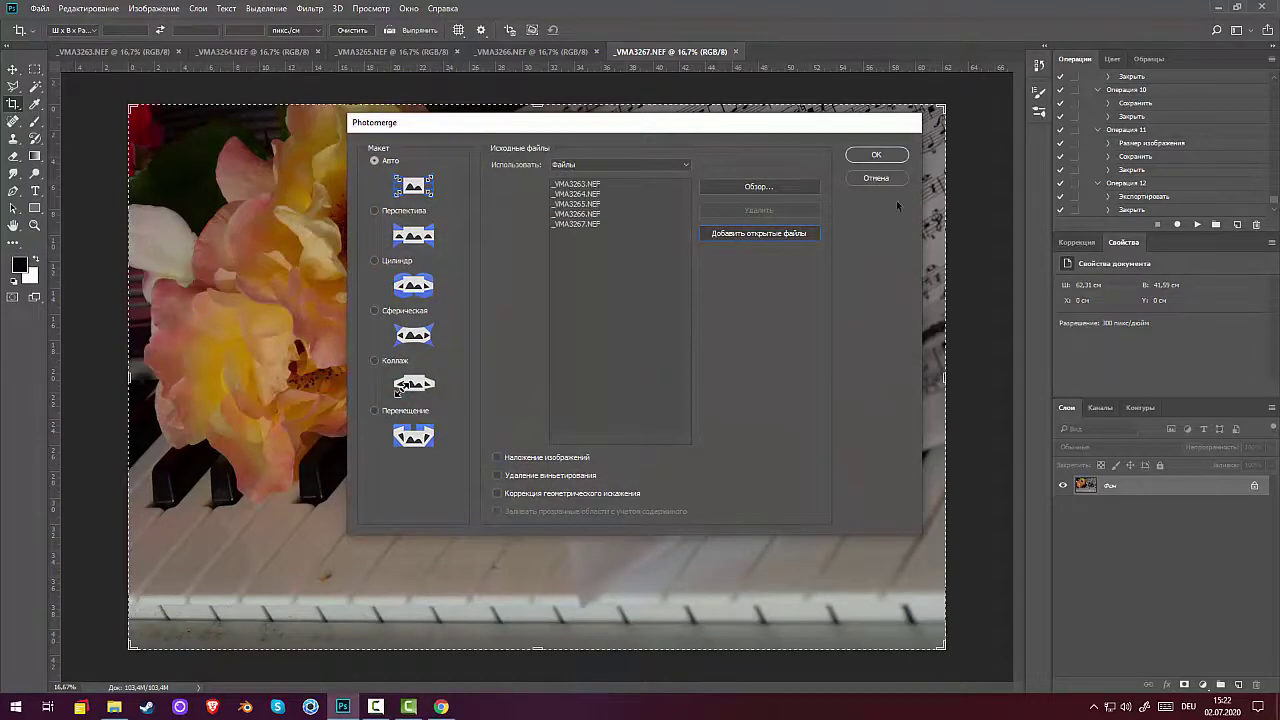
{"action": "left_click", "coordinate": [877, 156]}
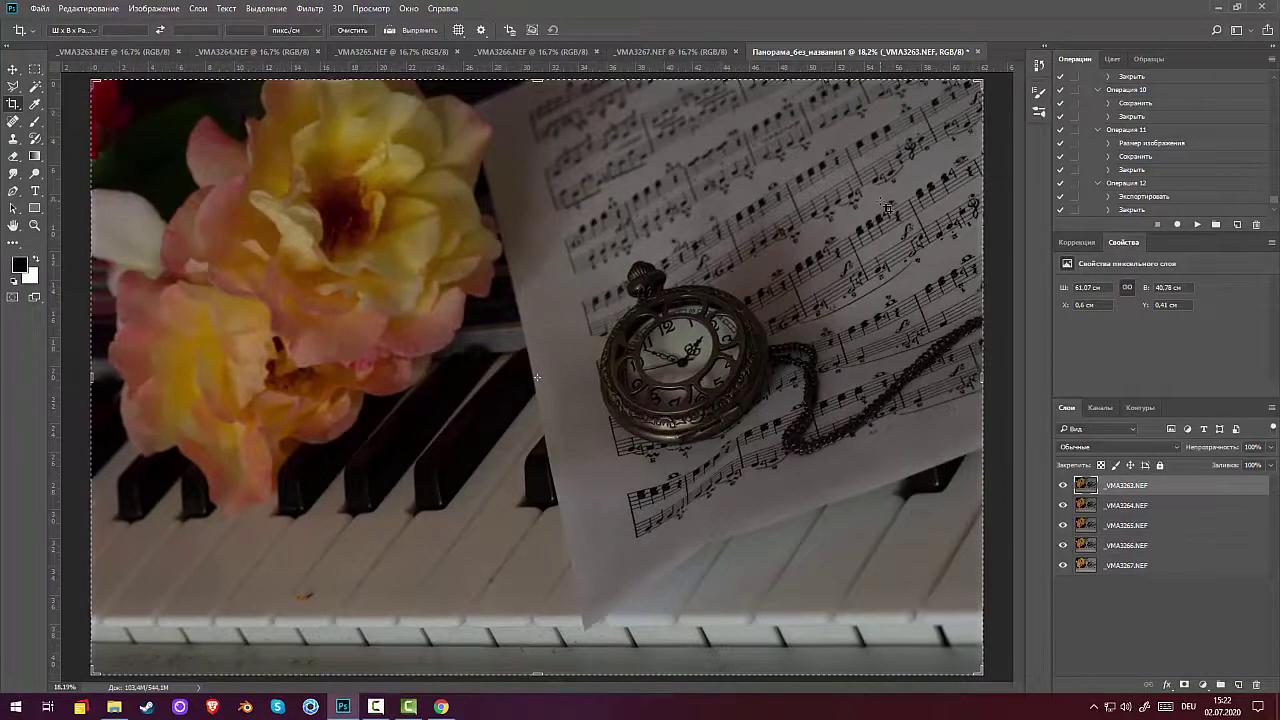
Auto-blend all five aligned layers as stacked images with seamless tones and colors, and merge them into one layer.
{"action": "left_click", "coordinate": [1173, 562], "text": "shift"}
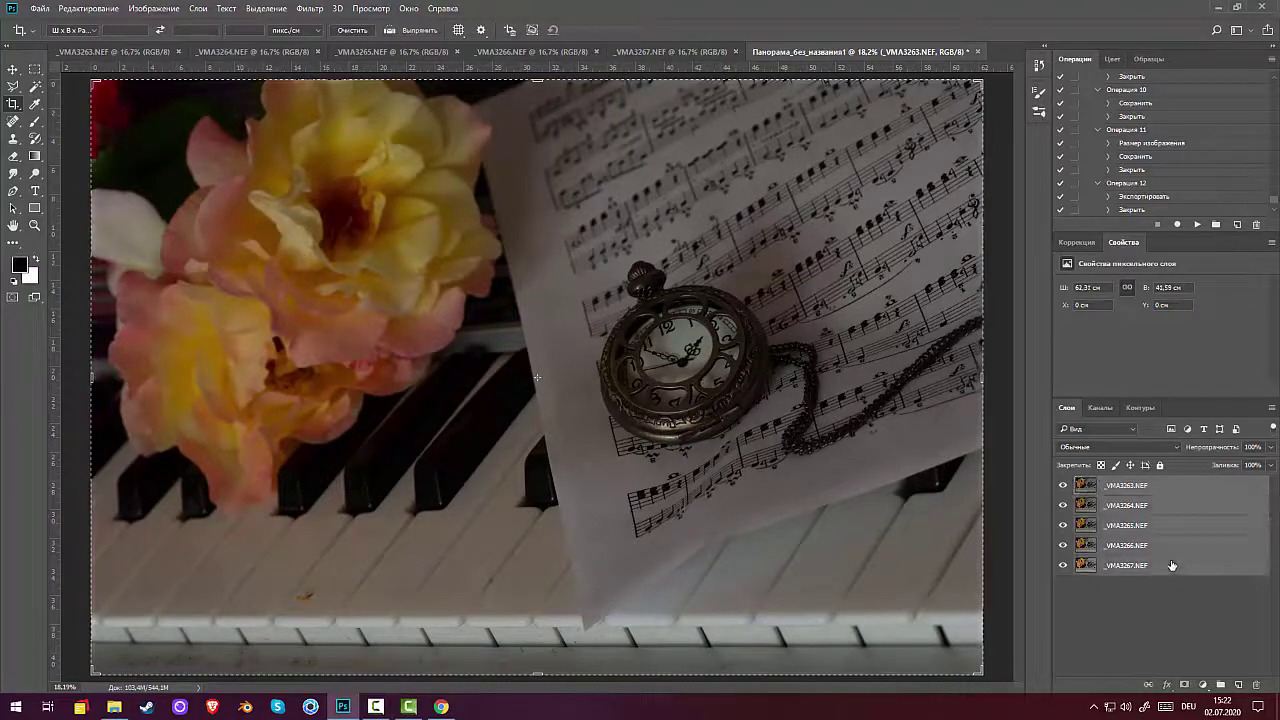
{"action": "left_click", "coordinate": [306, 10]}
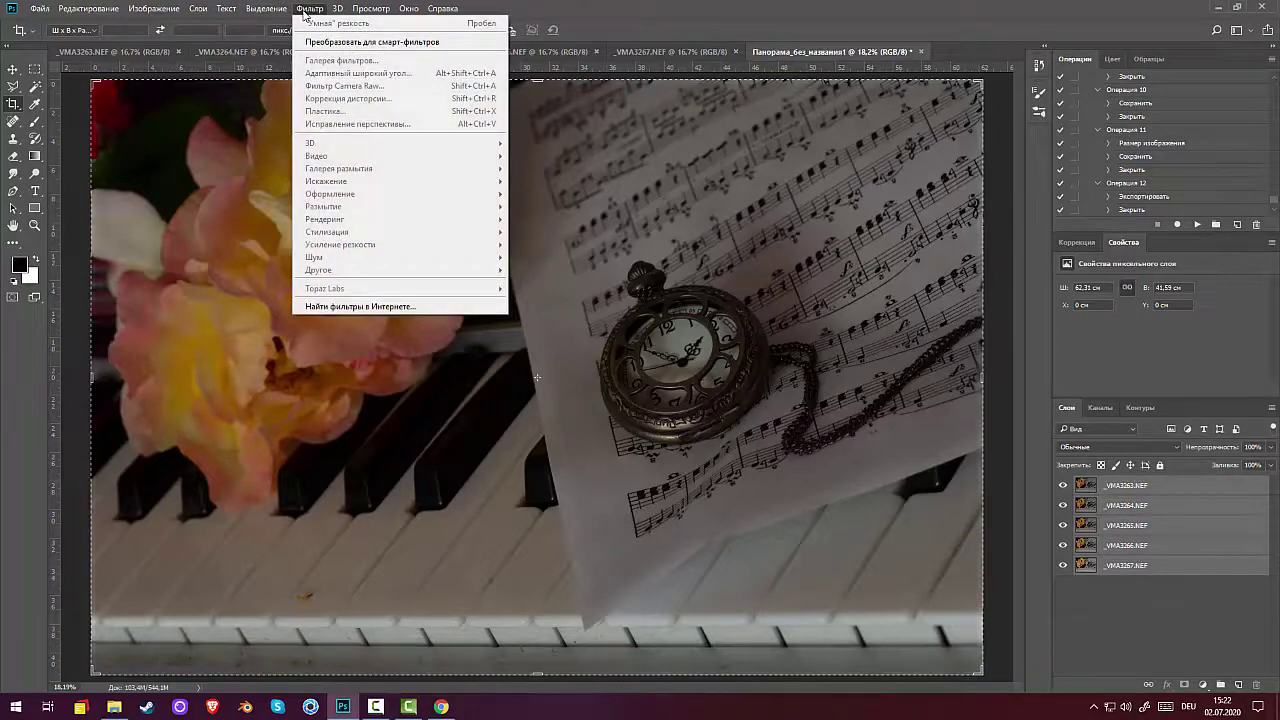
{"action": "mouse_move", "coordinate": [96, 12]}
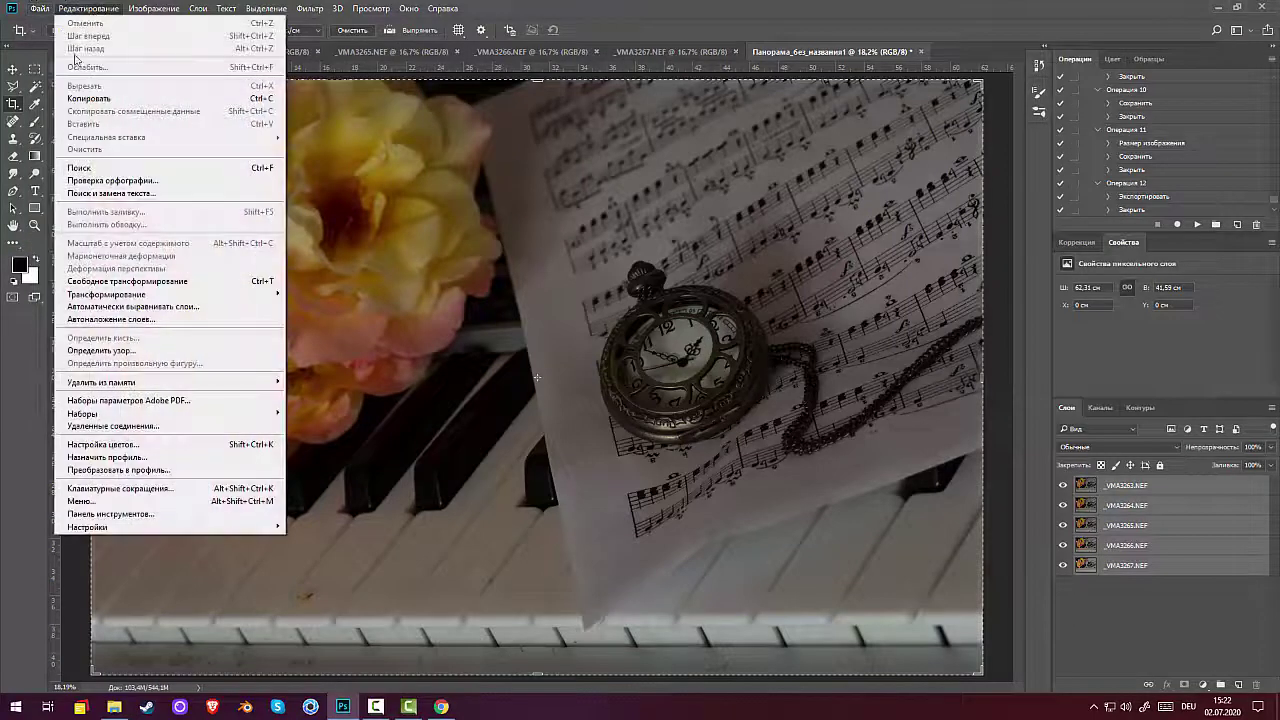
{"action": "left_click", "coordinate": [131, 320]}
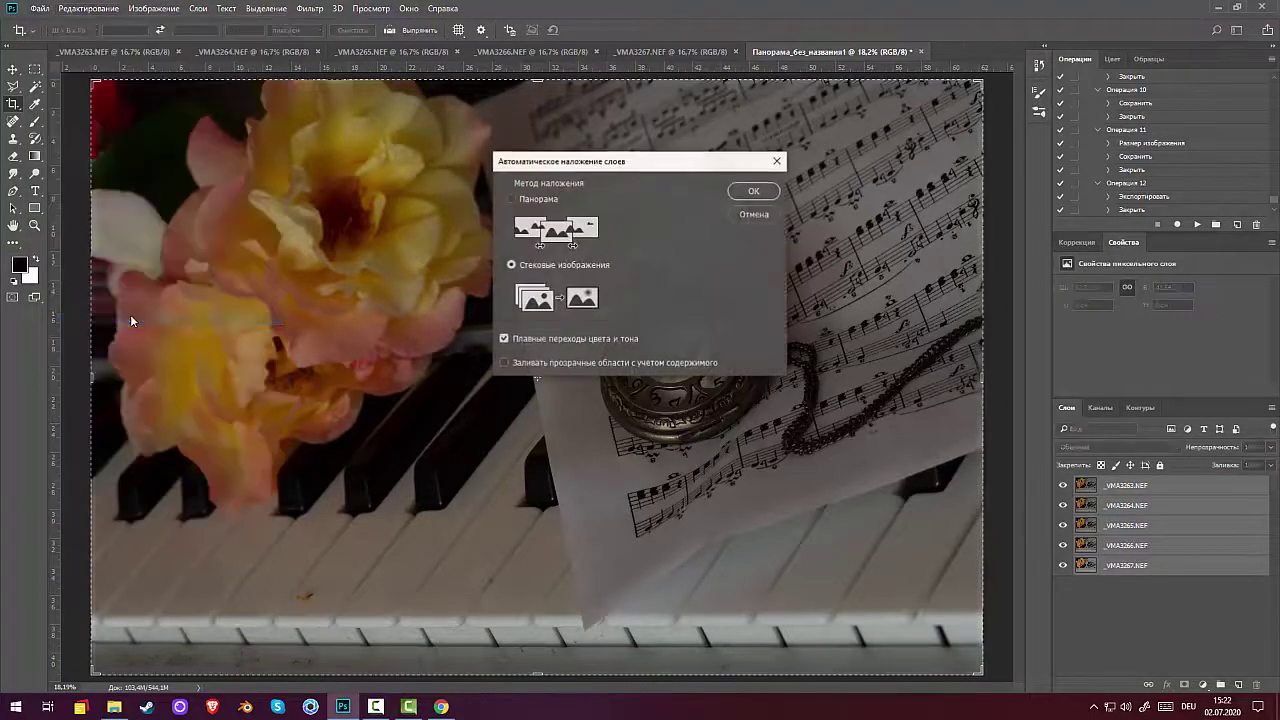
{"action": "left_click", "coordinate": [746, 190]}
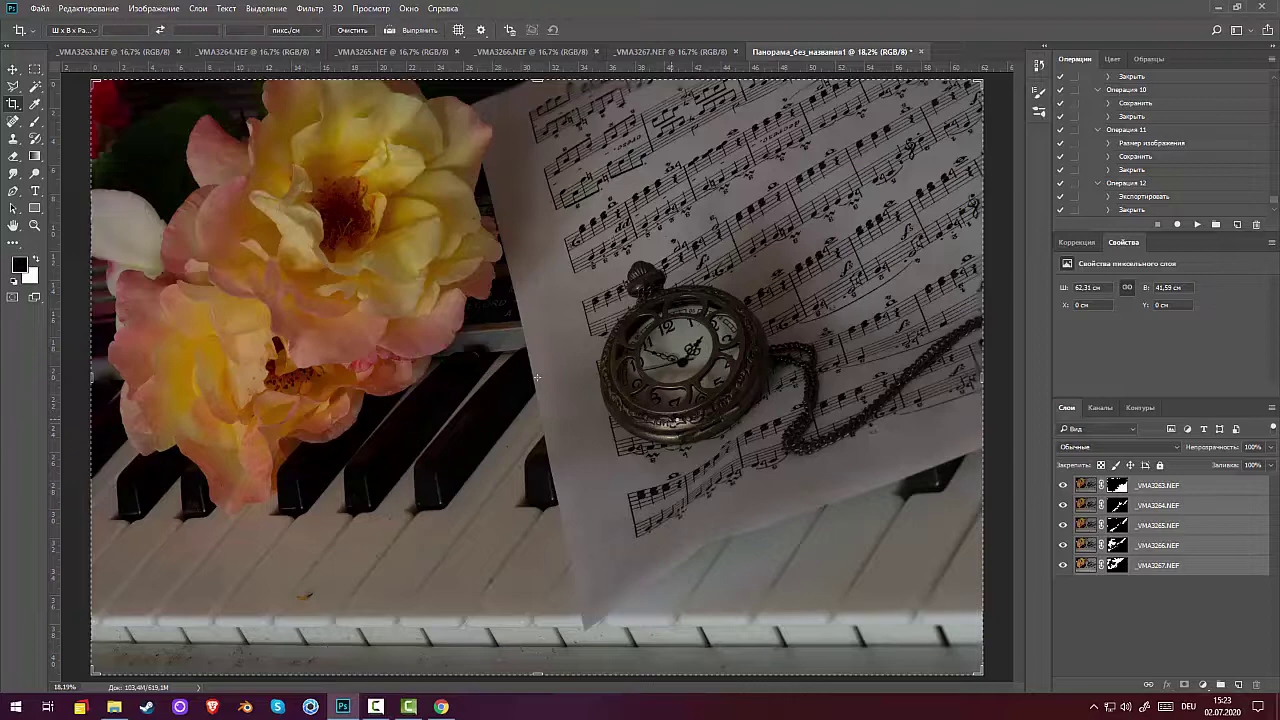
{"action": "key", "text": "ctrl+e"}
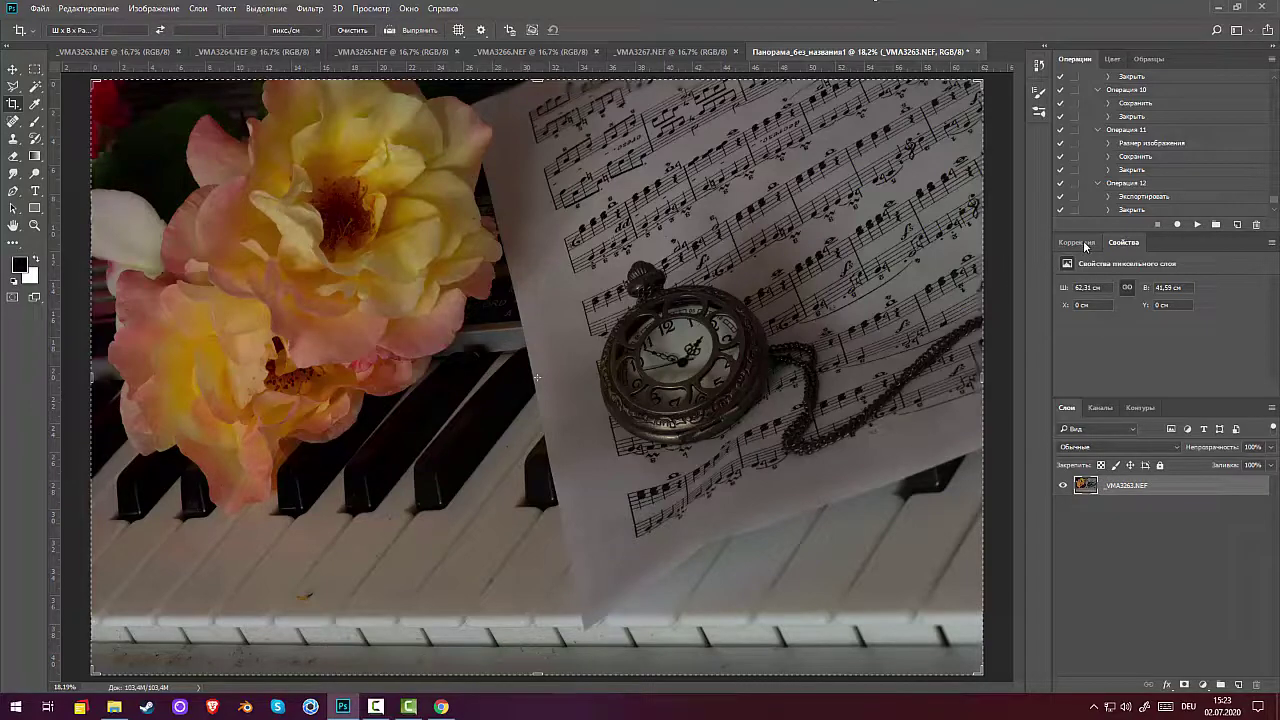
Brighten the image with a Levels adjustment by moving the white point down to the histogram's highlights, and merge it into the photo.
{"action": "left_click", "coordinate": [1085, 246]}
{"action": "left_click", "coordinate": [1084, 262]}
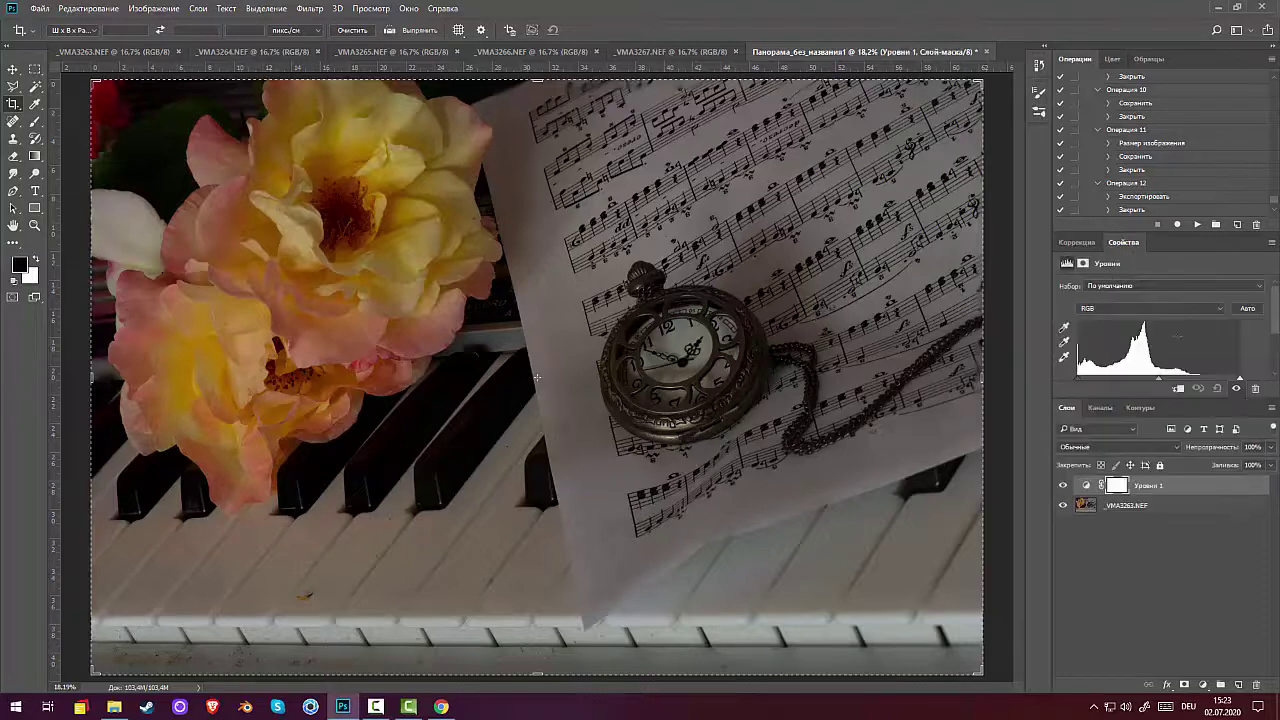
{"action": "left_click_drag", "start_coordinate": [1240, 378], "coordinate": [1165, 382]}
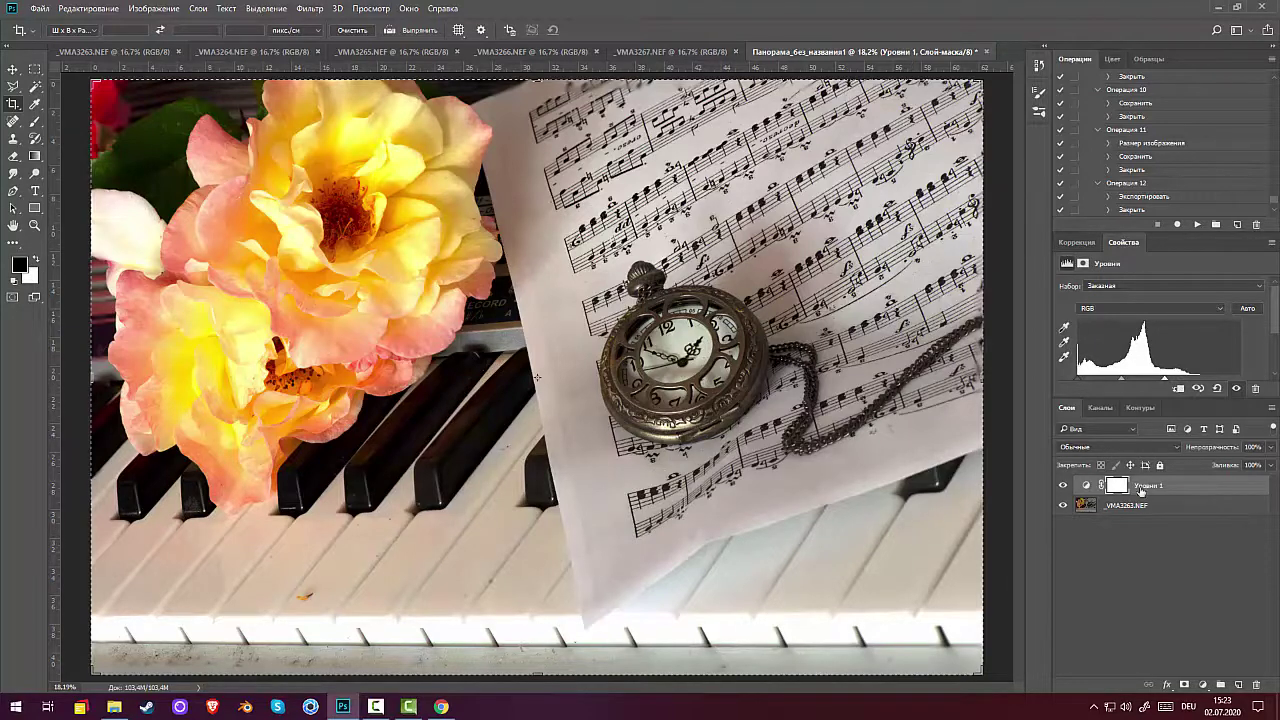
{"action": "key", "text": "ctrl+e"}
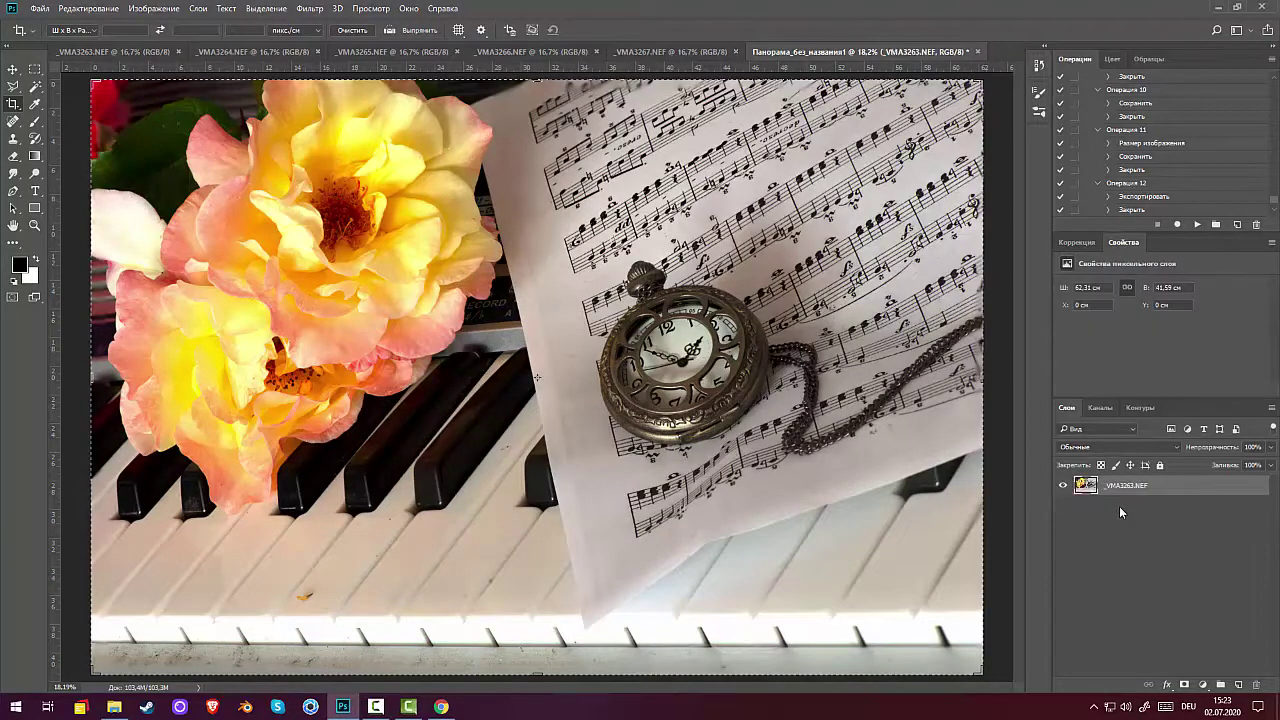
Straighten the merged photo by rotating it slightly within the crop frame, and apply the crop.
{"action": "key", "text": "ctrl+minus"}
{"action": "key", "text": "ctrl+minus"}
{"action": "key", "text": "ctrl+minus"}
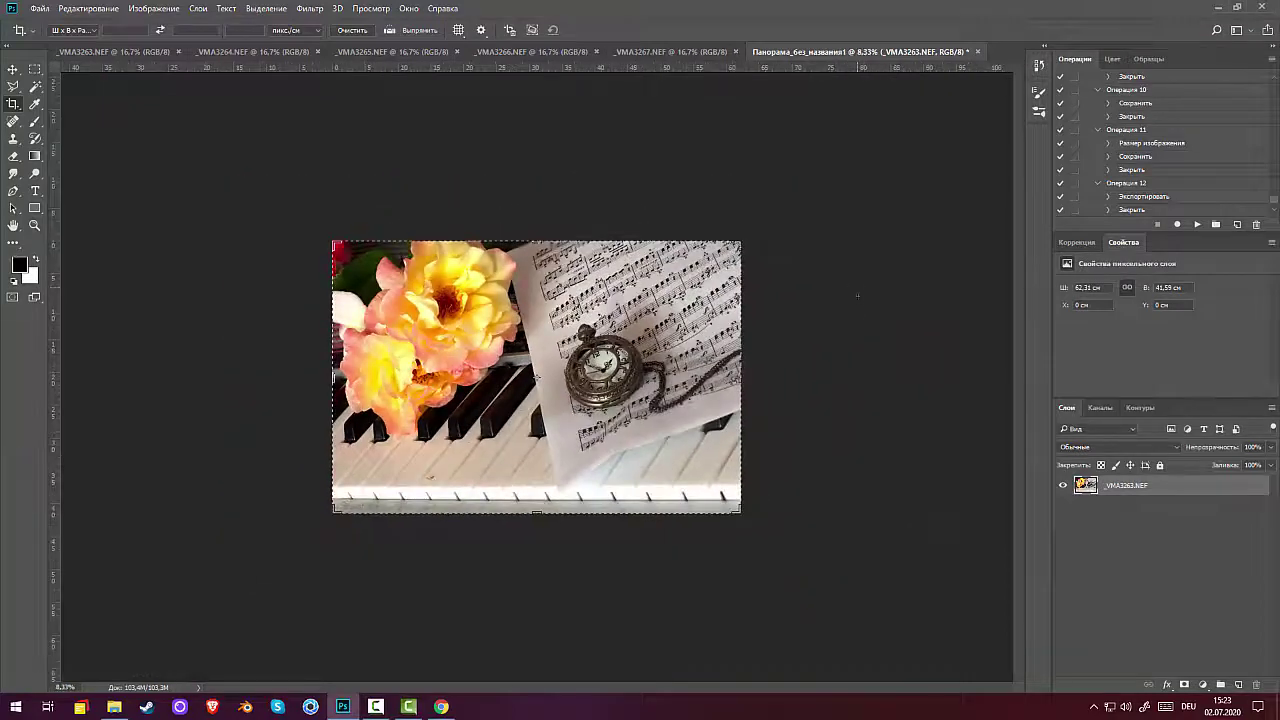
{"action": "left_click", "coordinate": [800, 258]}
{"action": "left_click_drag", "start_coordinate": [799, 259], "coordinate": [796, 266]}
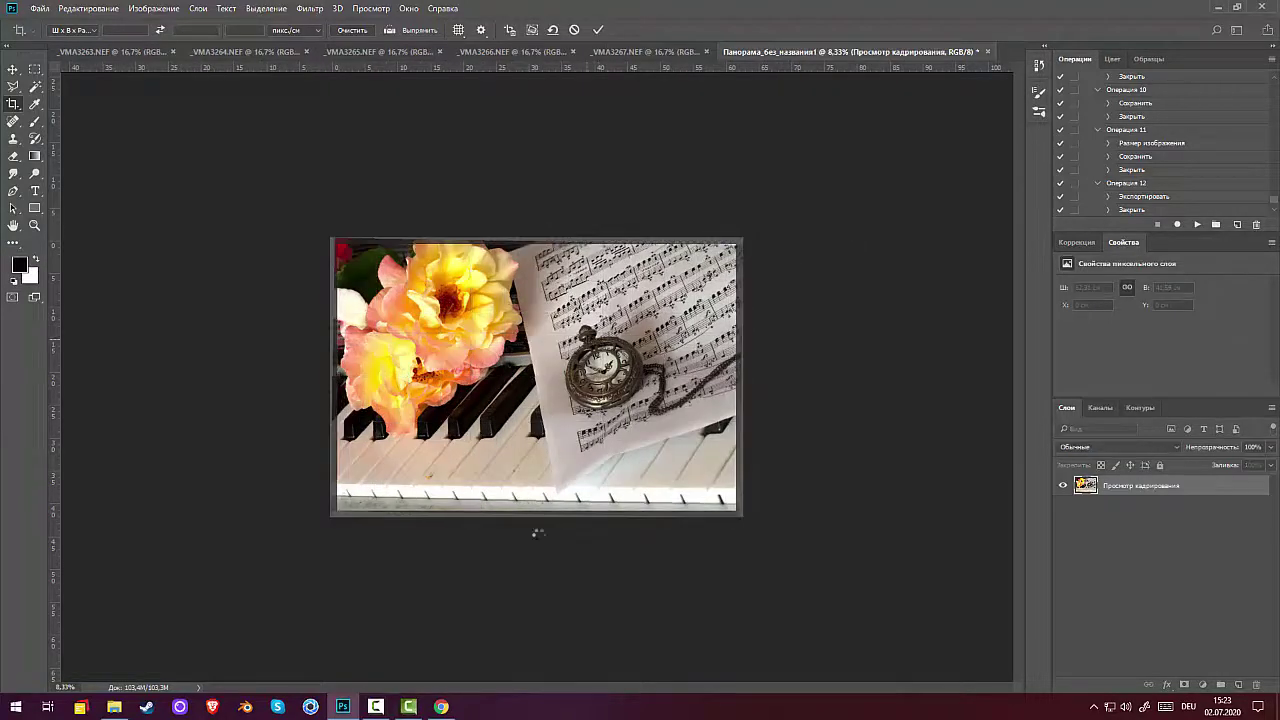
{"action": "key", "text": "Return"}
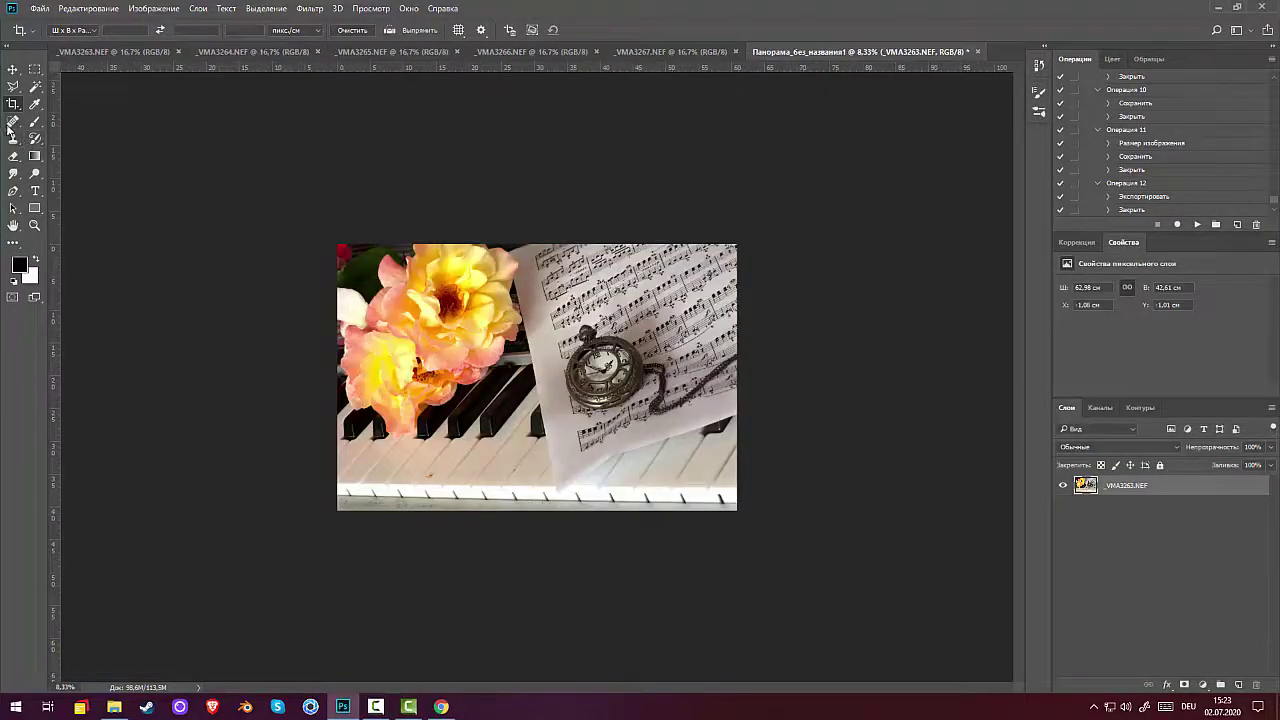
Crop off the strip below the piano keys, reducing the photo's height to about 36.74 cm.
{"action": "left_click", "coordinate": [13, 104]}
{"action": "left_click_drag", "start_coordinate": [536, 523], "coordinate": [546, 494]}
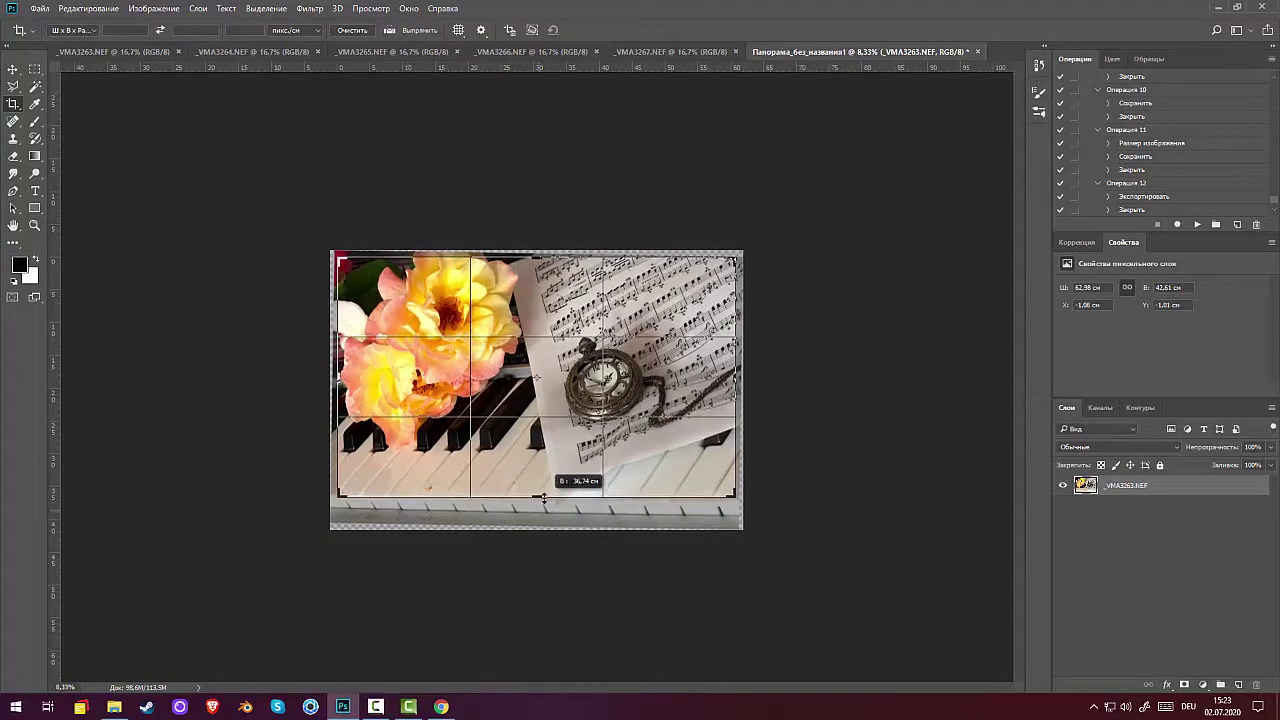
{"action": "key", "text": "Return"}
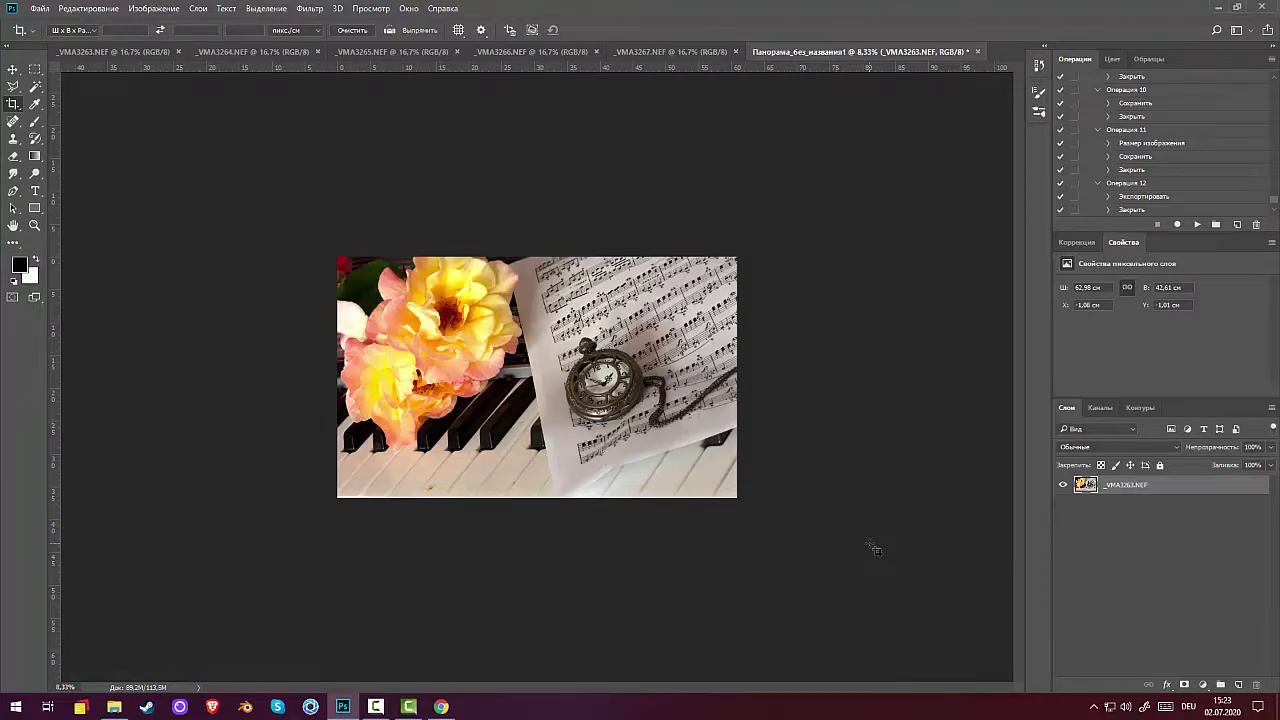
{"action": "key", "text": "ctrl+plus"}
{"action": "key", "text": "ctrl+plus"}
{"action": "key", "text": "ctrl+plus"}
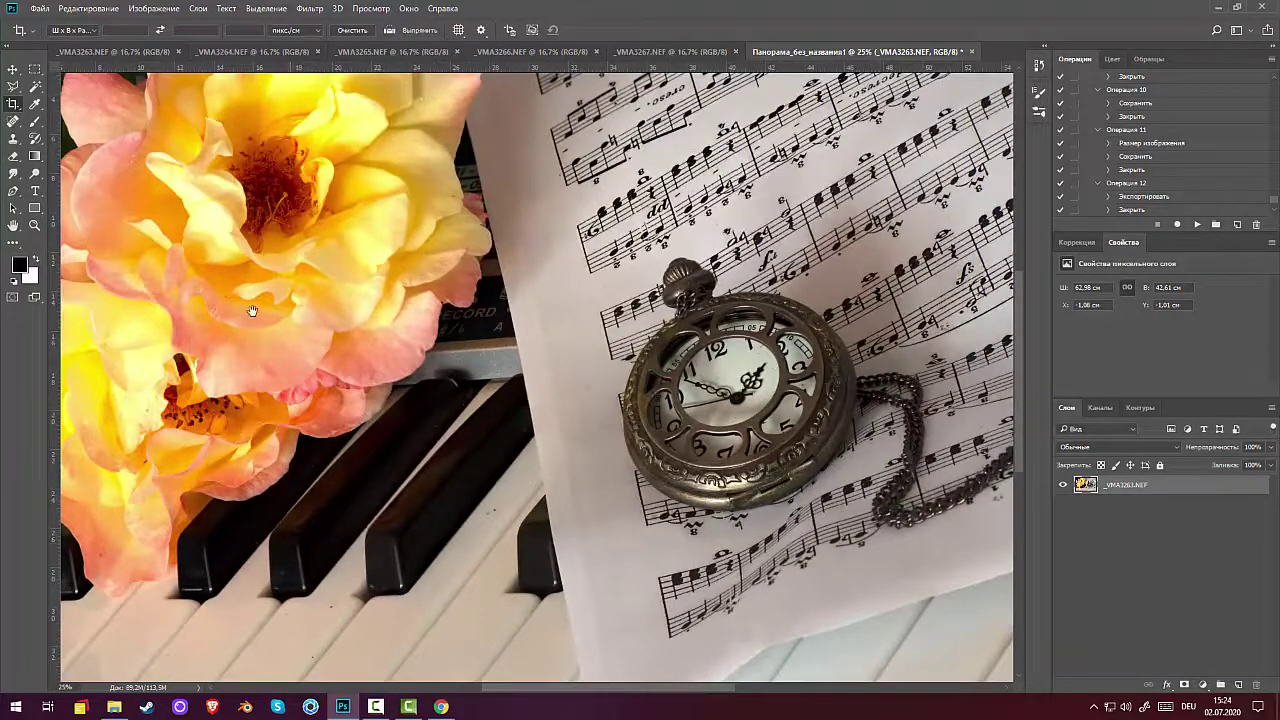
{"action": "left_click_drag", "start_coordinate": [252, 311], "coordinate": [697, 491]}
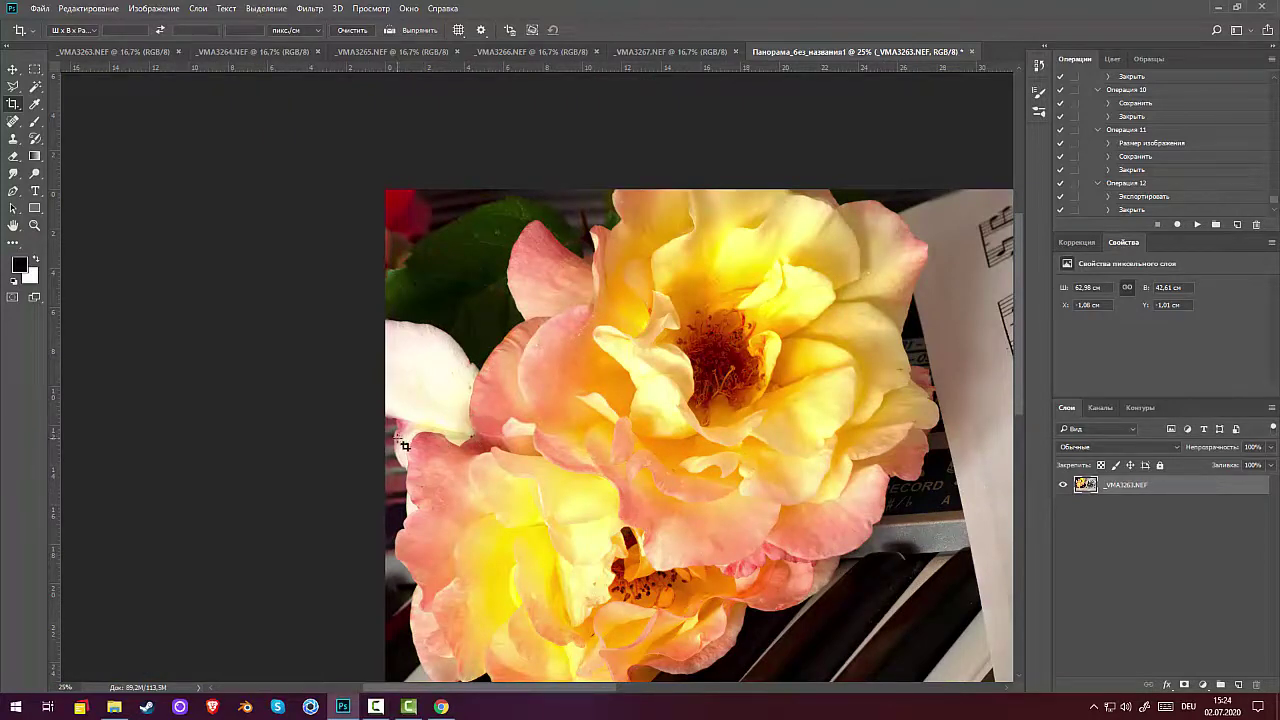
{"action": "key", "text": "ctrl+minus"}
{"action": "key", "text": "ctrl+minus"}
{"action": "key", "text": "ctrl+minus"}
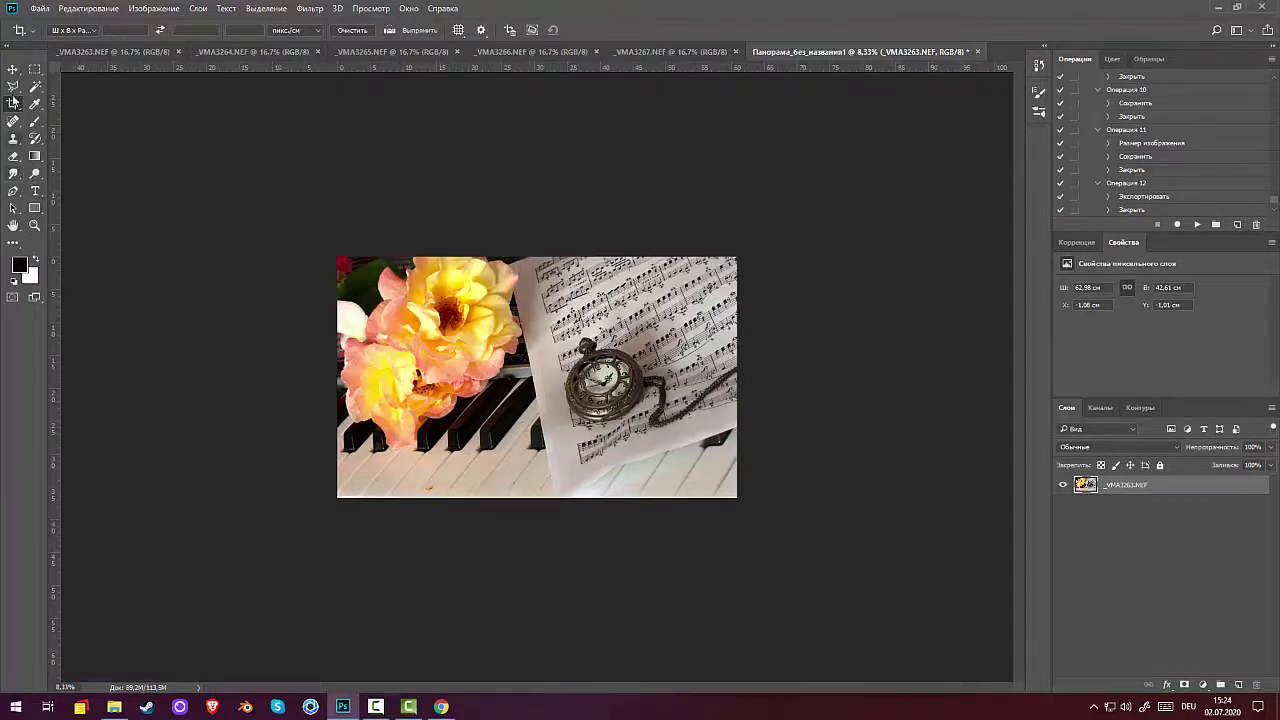
{"action": "left_click", "coordinate": [13, 121]}
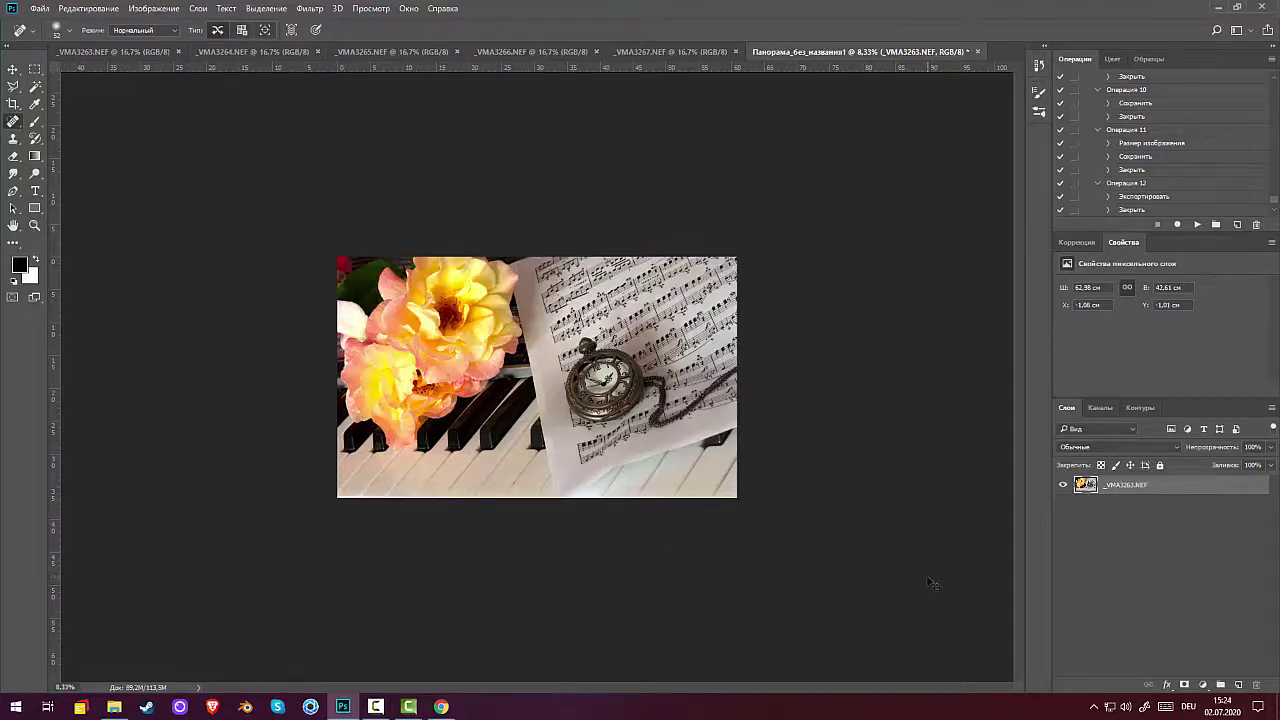
Paint black over the RECORD lettering on the piano panel between the rose and sheet music, using a 69 px brush at 100% hardness.
{"action": "key", "text": "ctrl+plus"}
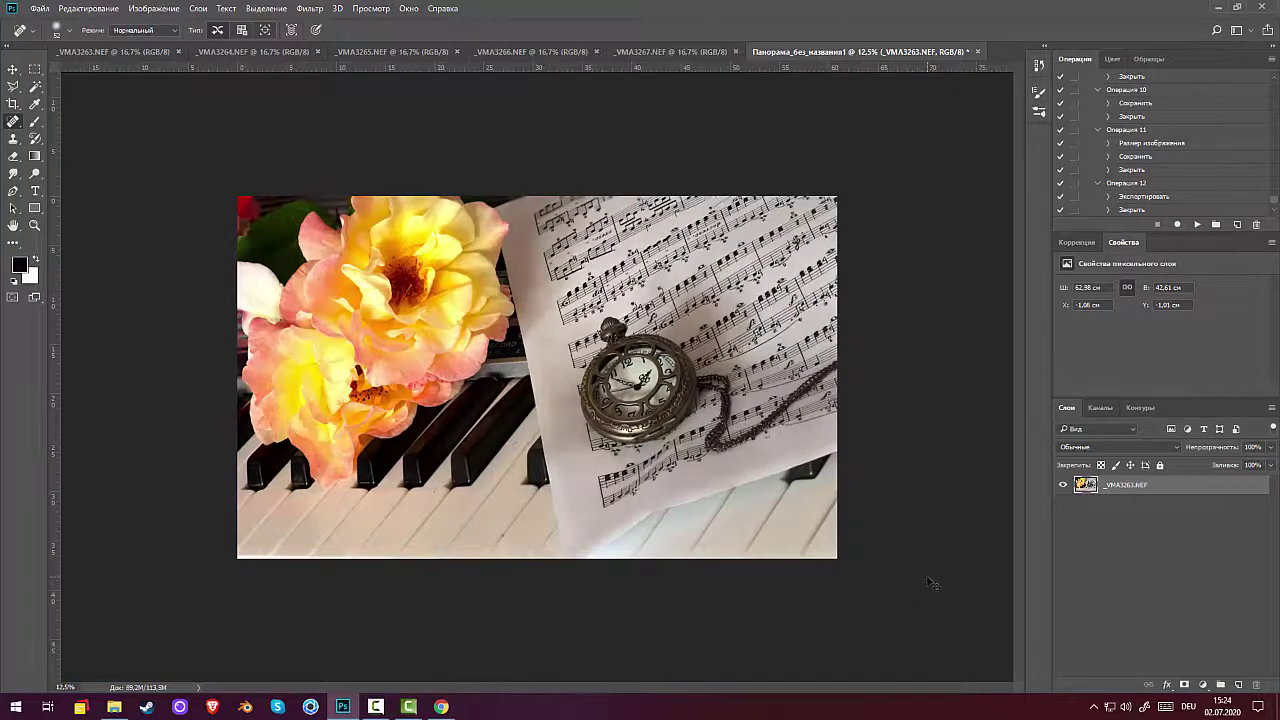
{"action": "key", "text": "ctrl+plus"}
{"action": "key", "text": "ctrl+plus"}
{"action": "key", "text": "ctrl+plus"}
{"action": "key", "text": "ctrl+plus"}
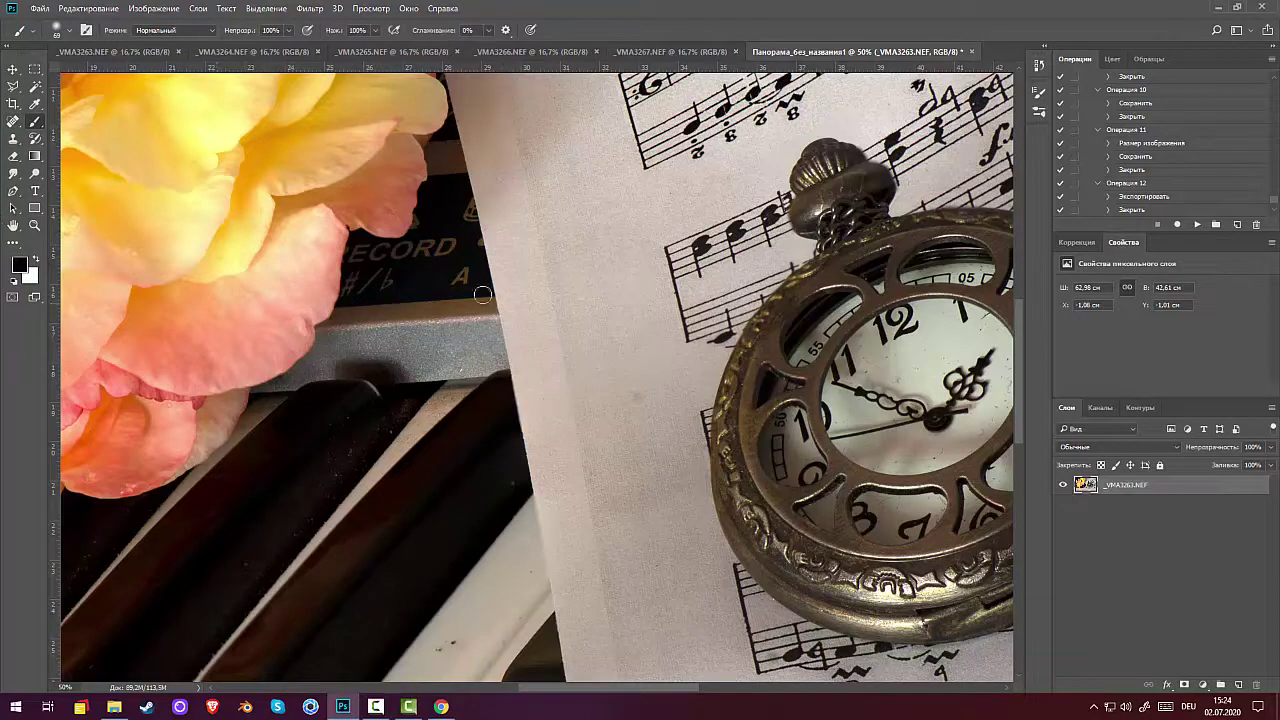
{"action": "mouse_move", "coordinate": [482, 295]}
{"action": "left_mouse_down"}
{"action": "mouse_move", "coordinate": [447, 275]}
{"action": "mouse_move", "coordinate": [450, 256]}
{"action": "mouse_move", "coordinate": [367, 250]}
{"action": "mouse_move", "coordinate": [355, 288]}
{"action": "mouse_move", "coordinate": [417, 272]}
{"action": "mouse_move", "coordinate": [401, 248]}
{"action": "mouse_move", "coordinate": [454, 213]}
{"action": "left_mouse_up"}
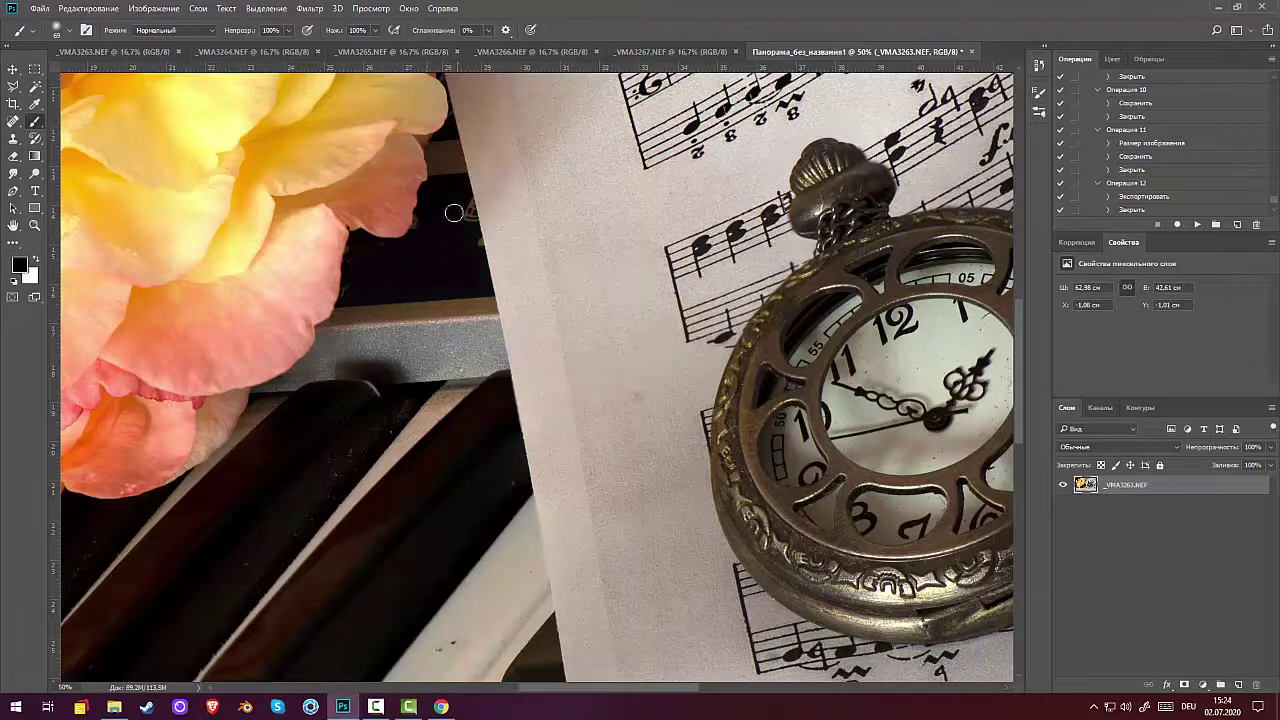
{"action": "right_click", "coordinate": [515, 308]}
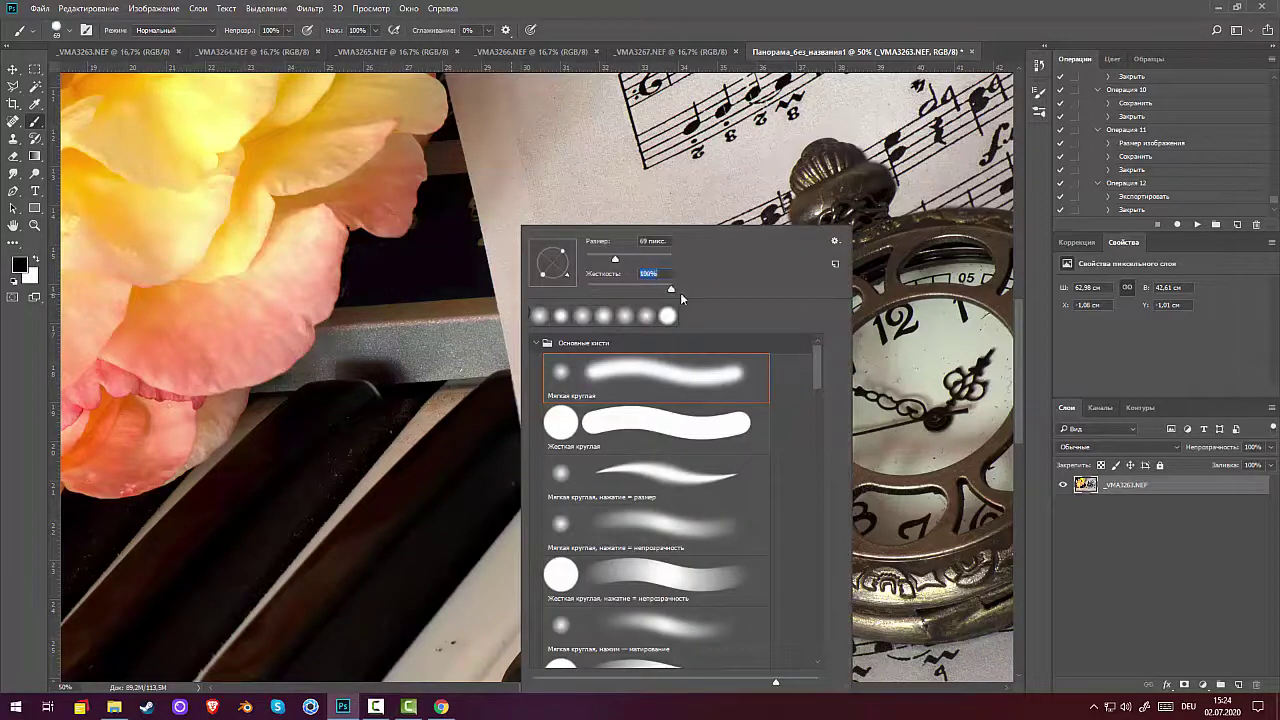
{"action": "left_click", "coordinate": [457, 209]}
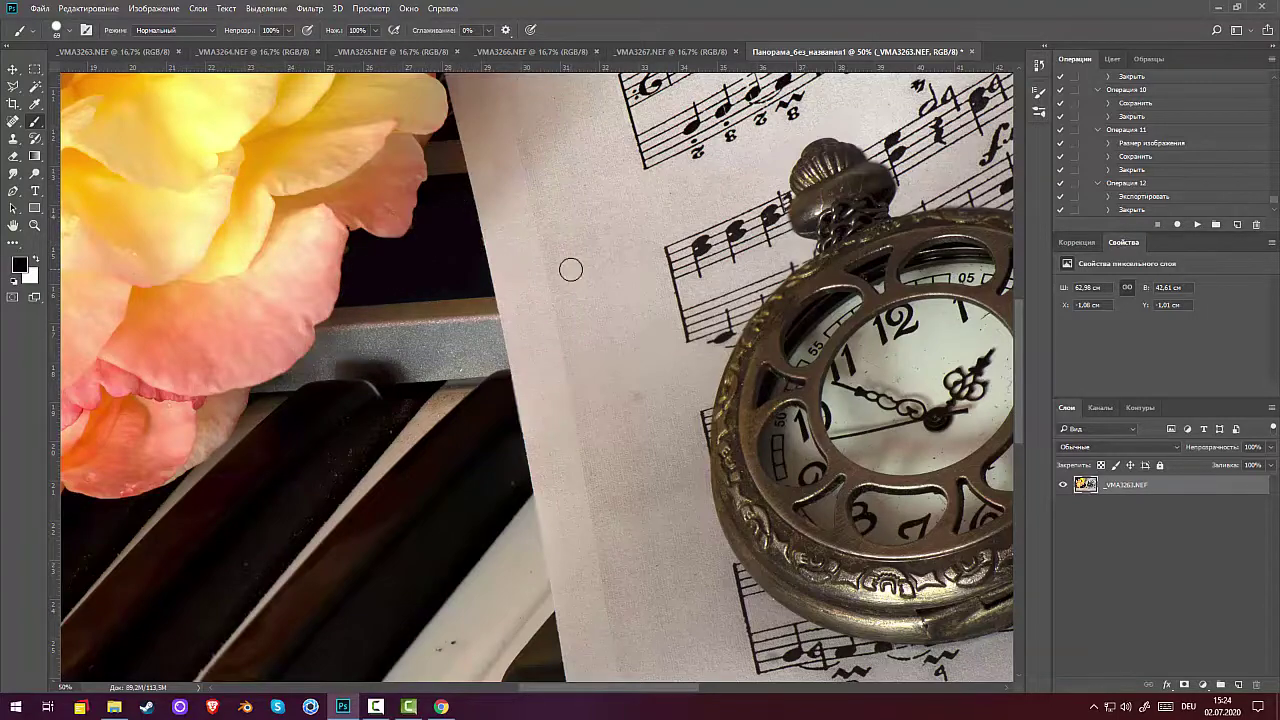
Paint black over the upper lettering in the narrow gap between the yellow rose and the sheet music's edge.
{"action": "key", "text": "ctrl+minus"}
{"action": "key", "text": "ctrl+minus"}
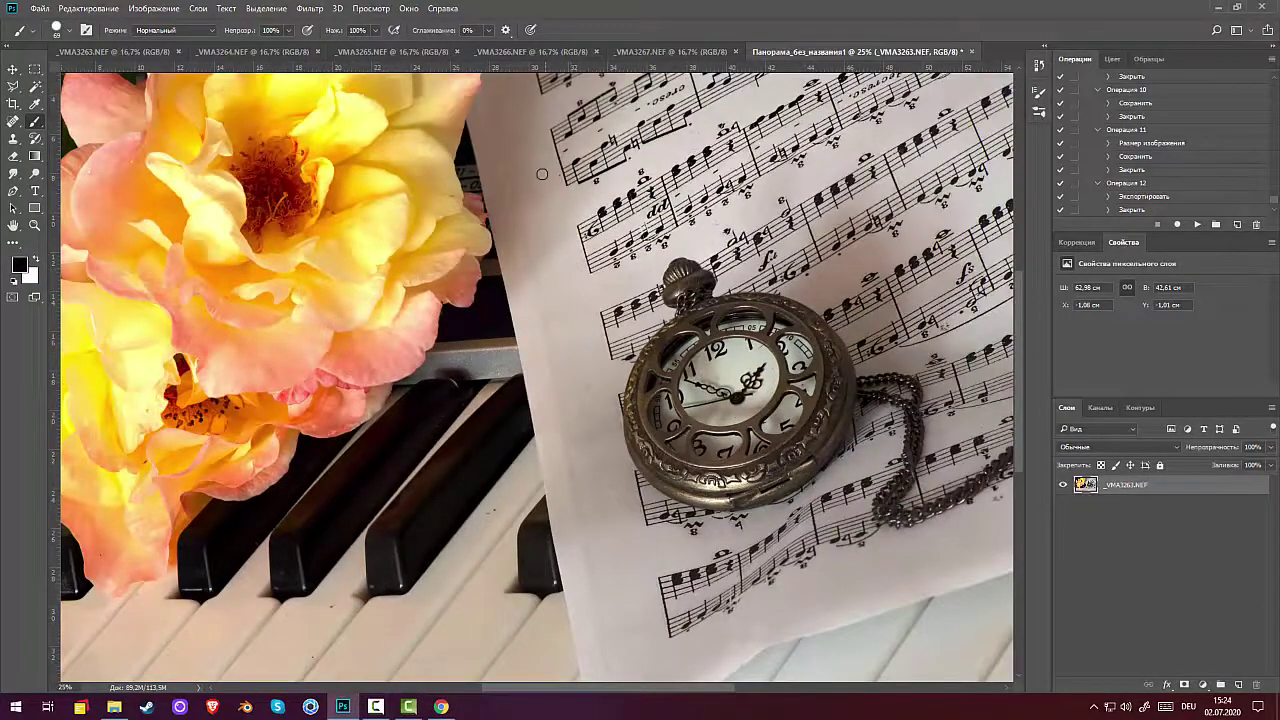
{"action": "right_click", "coordinate": [446, 158]}
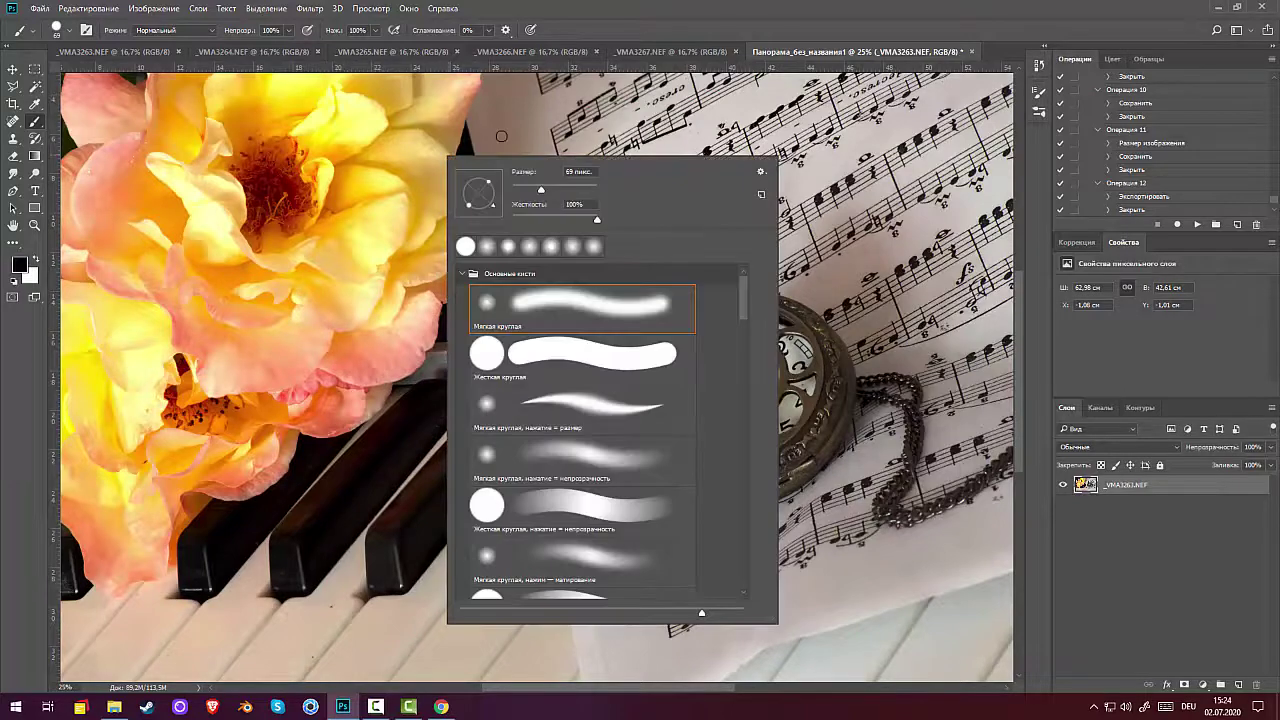
{"action": "key", "text": "Escape"}
{"action": "key", "text": "ctrl+plus"}
{"action": "key", "text": "ctrl+plus"}
{"action": "key", "text": "ctrl+plus"}
{"action": "key", "text": "ctrl+plus"}
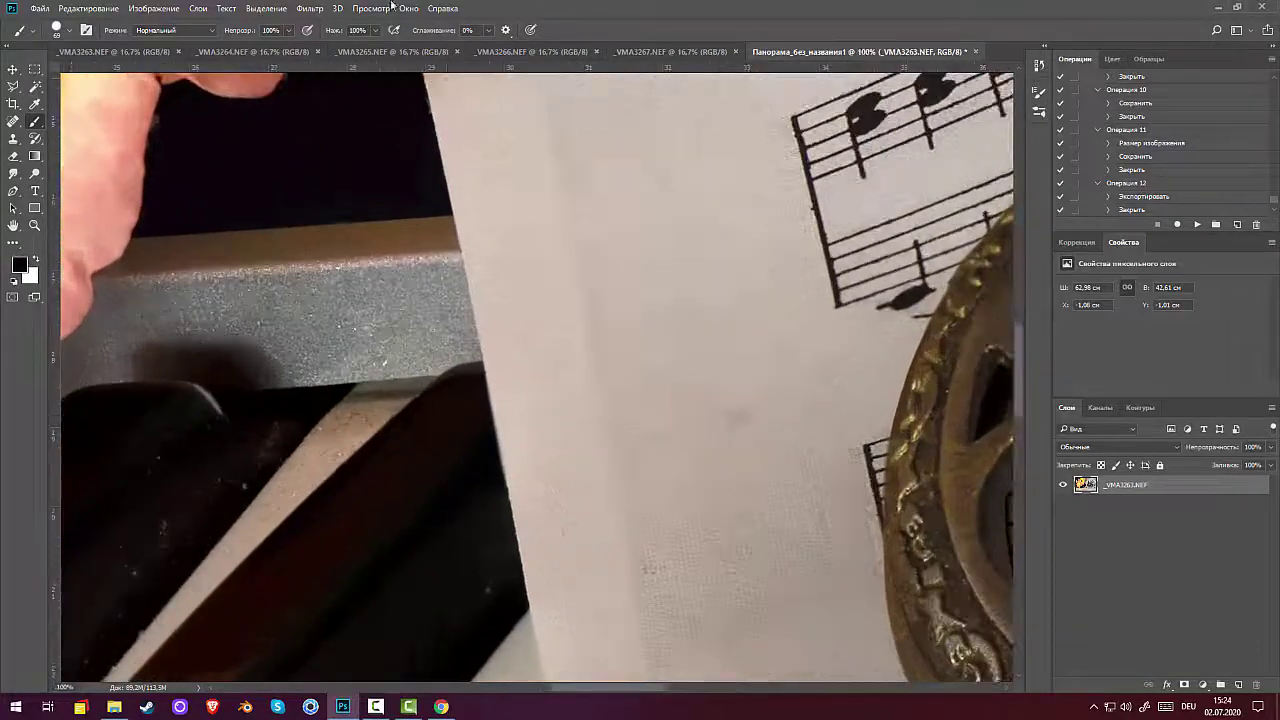
{"action": "left_click_drag", "start_coordinate": [490, 158], "coordinate": [602, 716]}
{"action": "left_click_drag", "start_coordinate": [504, 405], "coordinate": [577, 657]}
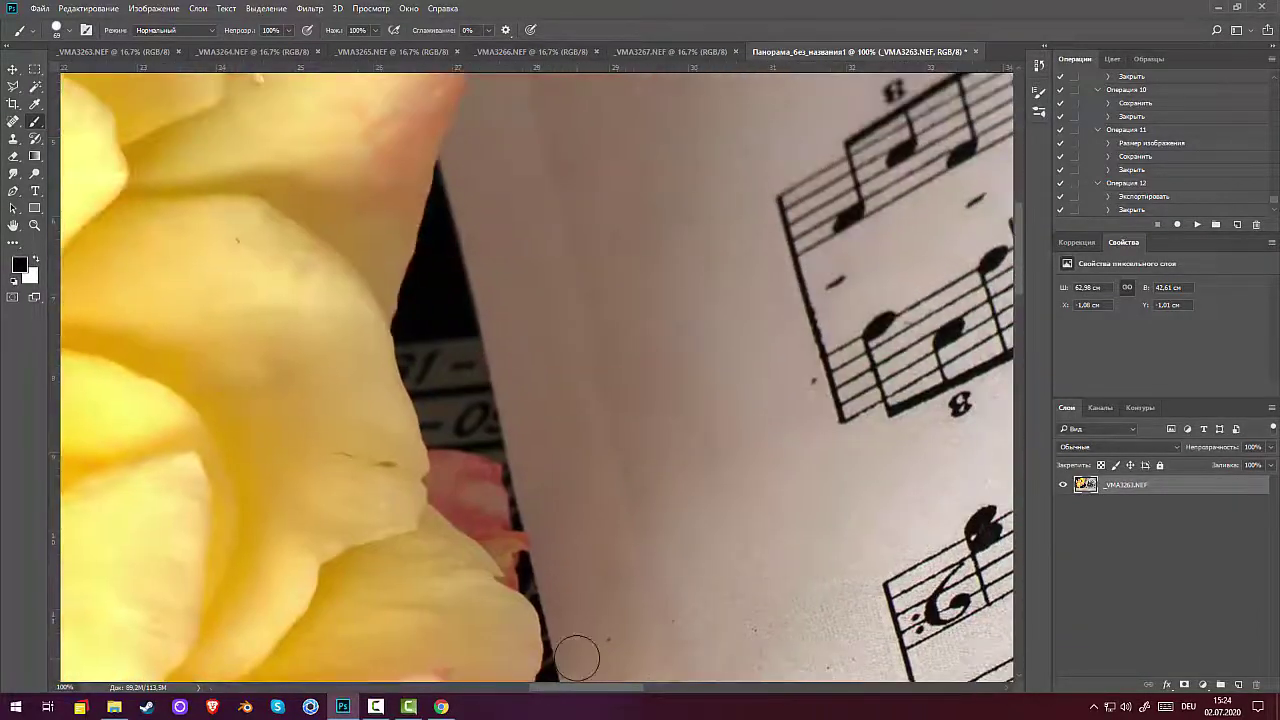
{"action": "mouse_move", "coordinate": [429, 351]}
{"action": "left_mouse_down"}
{"action": "mouse_move", "coordinate": [431, 337]}
{"action": "mouse_move", "coordinate": [450, 337]}
{"action": "left_mouse_up"}
Reduce the brush to 23 px and black out the remaining lettering in the gap down to the pink petal.
{"action": "right_click", "coordinate": [457, 337]}
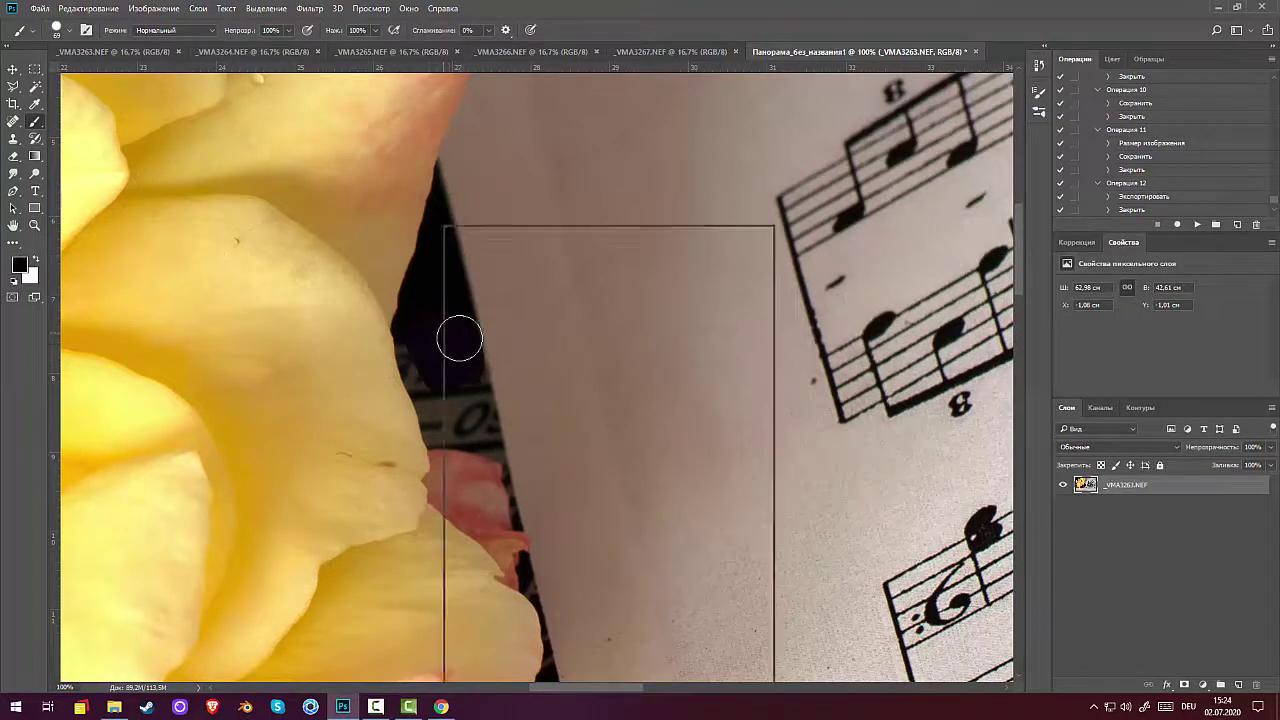
{"action": "left_click_drag", "start_coordinate": [537, 259], "coordinate": [515, 260]}
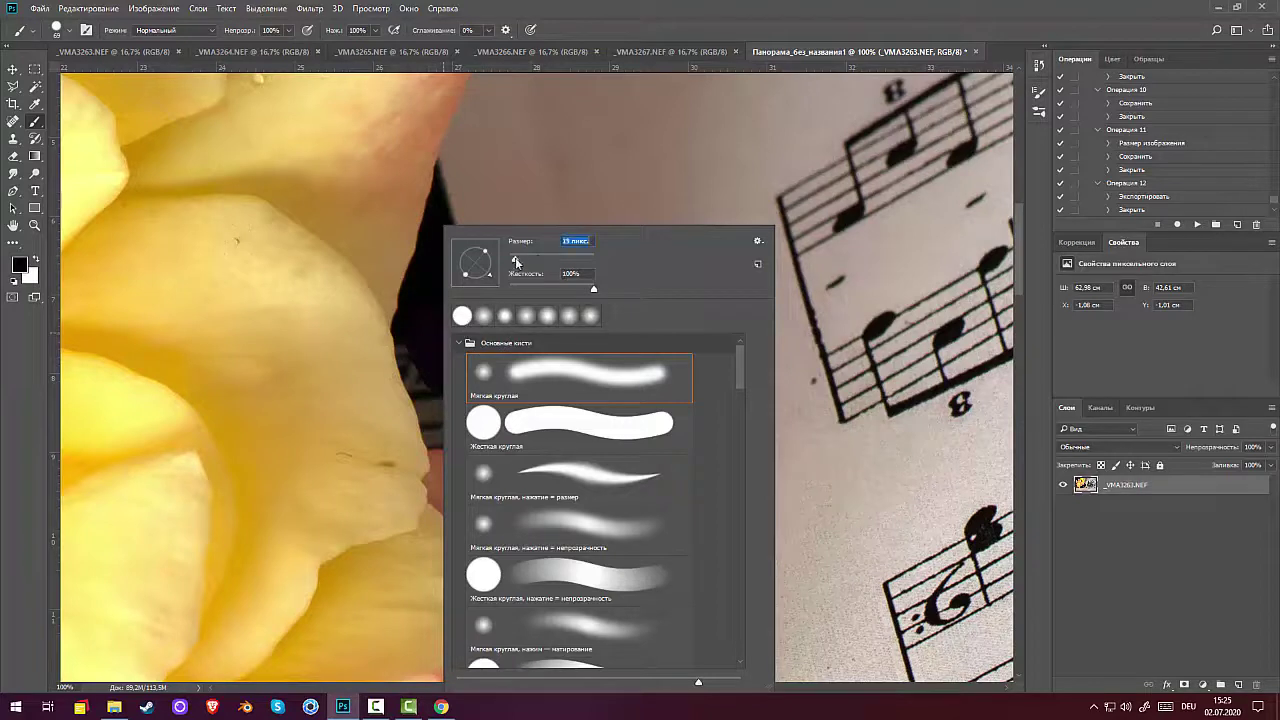
{"action": "left_click", "coordinate": [415, 325]}
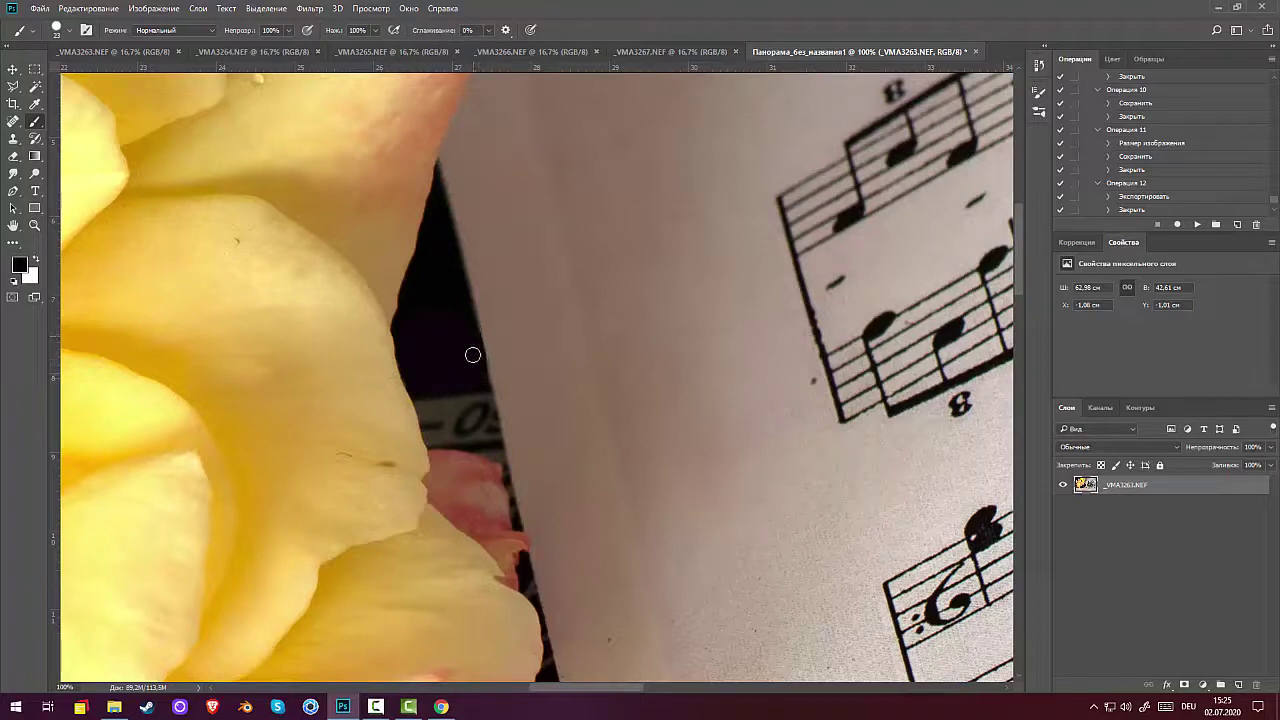
{"action": "mouse_move", "coordinate": [472, 355]}
{"action": "left_mouse_down"}
{"action": "mouse_move", "coordinate": [490, 439]}
{"action": "mouse_move", "coordinate": [435, 395]}
{"action": "mouse_move", "coordinate": [424, 398]}
{"action": "mouse_move", "coordinate": [427, 438]}
{"action": "mouse_move", "coordinate": [498, 452]}
{"action": "left_mouse_up"}
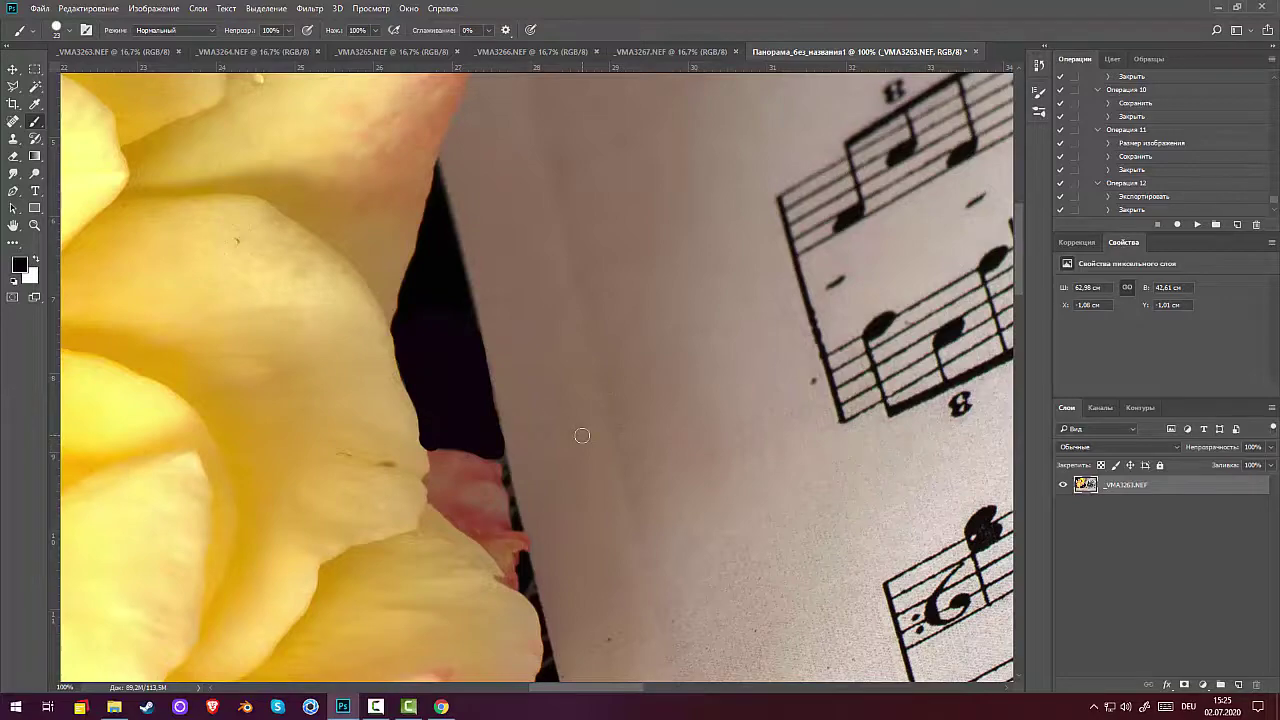
Paint black over the brown strip between the rose's lower petals and the sheet music.
{"action": "scroll", "coordinate": [582, 436], "scroll_direction": "down", "scroll_amount": 4}
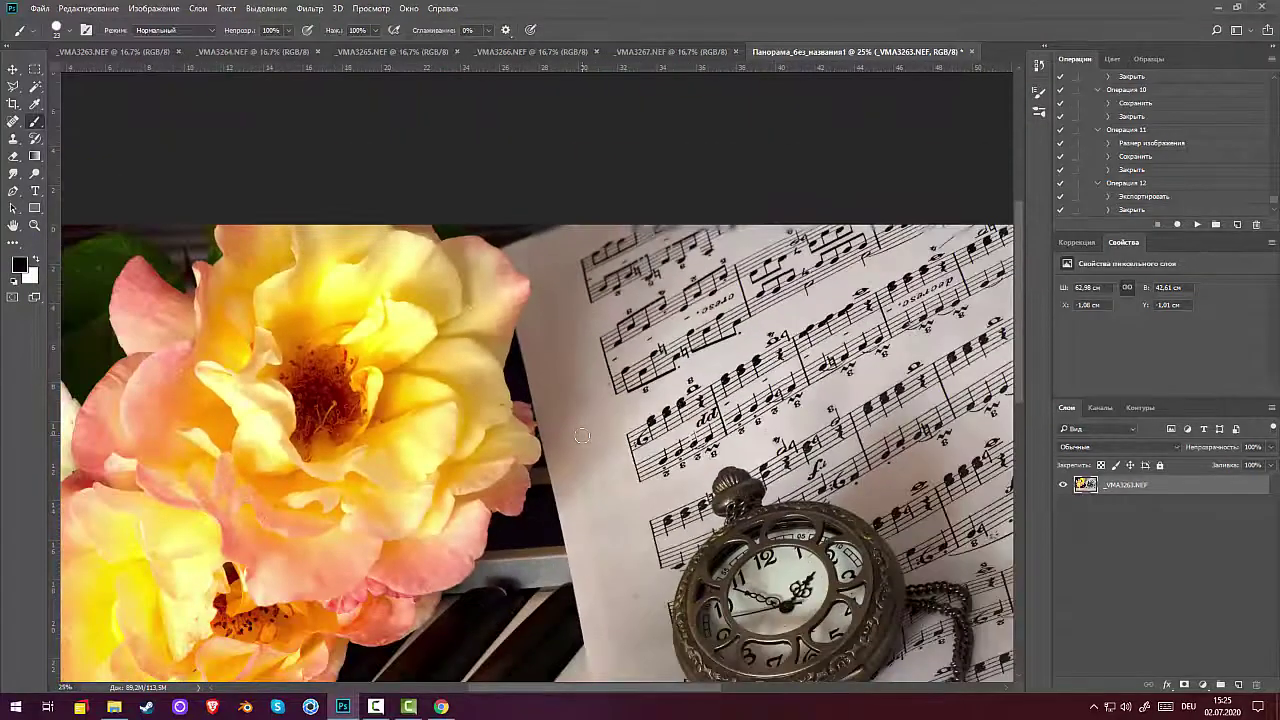
{"action": "scroll", "coordinate": [603, 432], "scroll_direction": "up", "scroll_amount": 4}
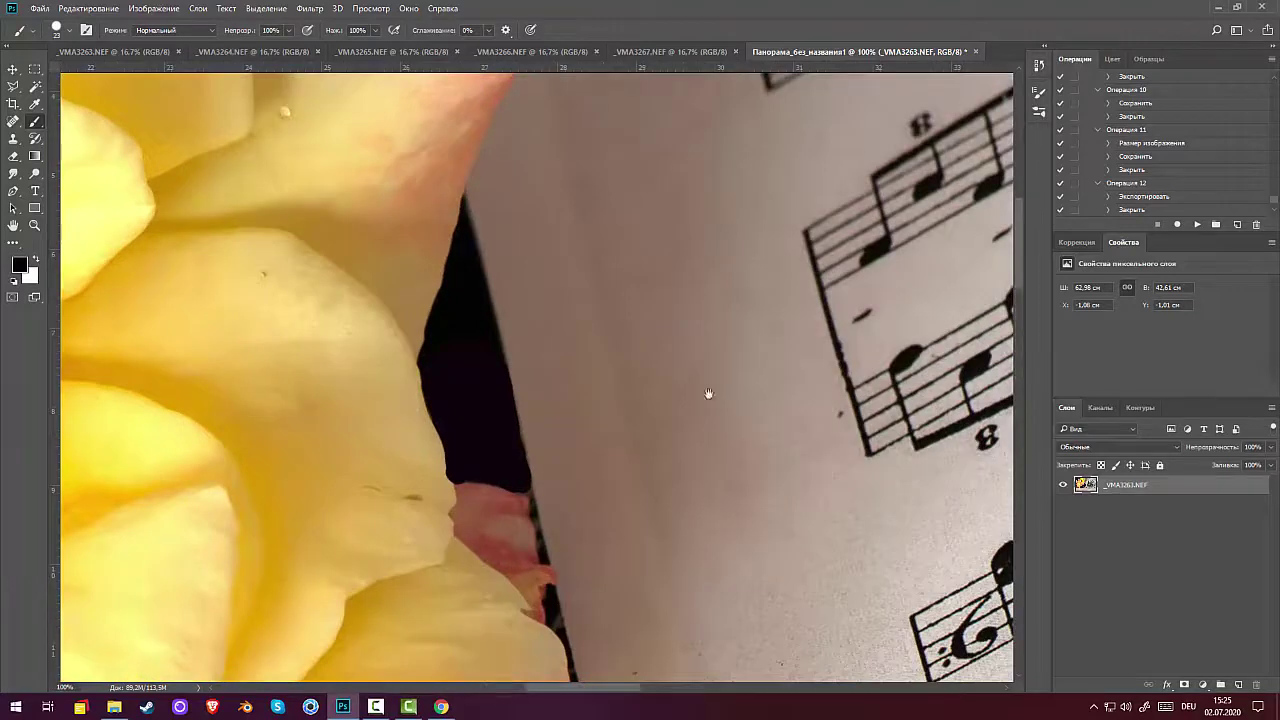
{"action": "left_click_drag", "start_coordinate": [709, 394], "coordinate": [862, 390]}
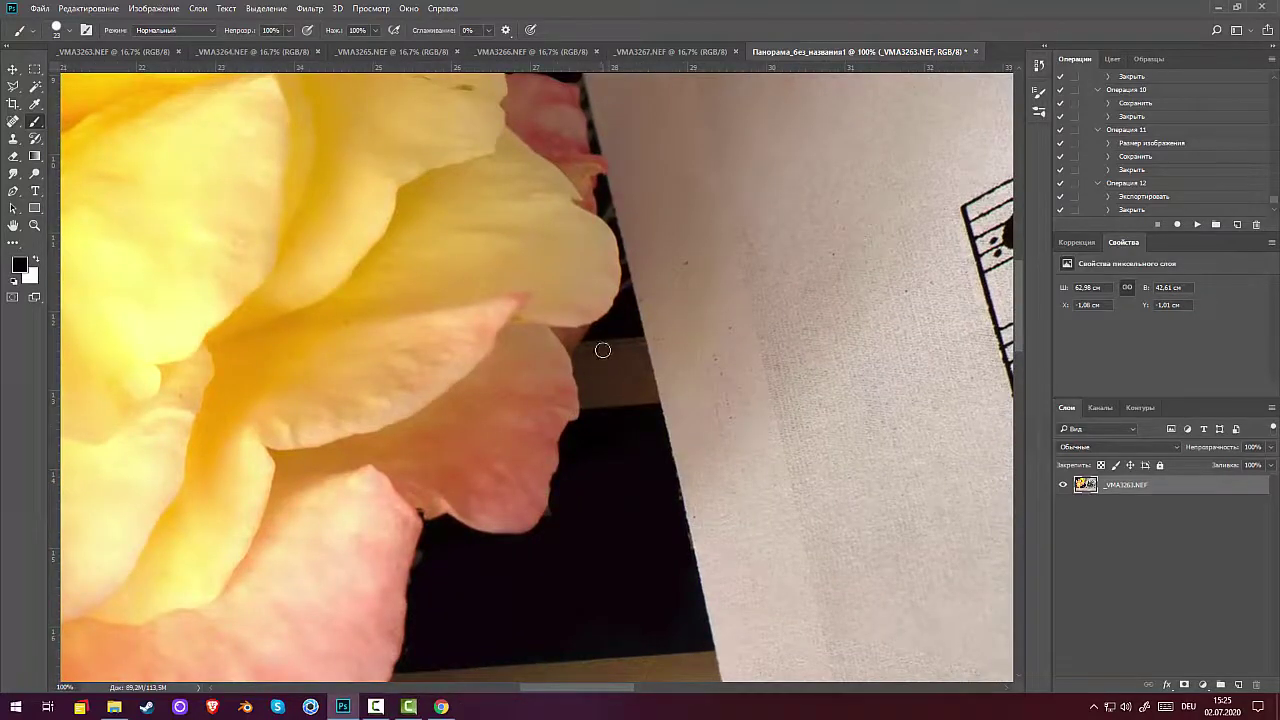
{"action": "mouse_move", "coordinate": [603, 350]}
{"action": "left_mouse_down"}
{"action": "mouse_move", "coordinate": [591, 347]}
{"action": "mouse_move", "coordinate": [583, 399]}
{"action": "mouse_move", "coordinate": [591, 374]}
{"action": "mouse_move", "coordinate": [600, 406]}
{"action": "mouse_move", "coordinate": [617, 346]}
{"action": "mouse_move", "coordinate": [634, 371]}
{"action": "mouse_move", "coordinate": [631, 337]}
{"action": "mouse_move", "coordinate": [642, 375]}
{"action": "mouse_move", "coordinate": [626, 351]}
{"action": "mouse_move", "coordinate": [615, 376]}
{"action": "left_mouse_up"}
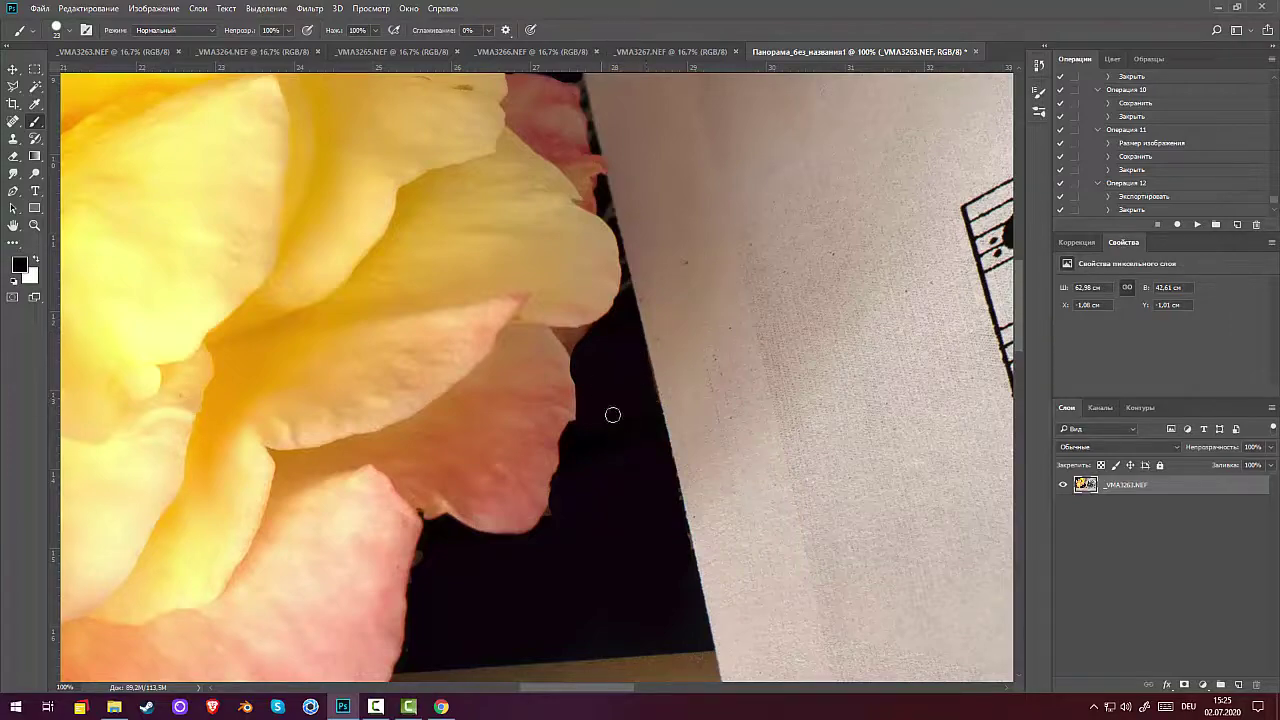
Black out the background and red flower above the green leaf with a soft 62 px brush at 0% hardness.
{"action": "scroll", "coordinate": [670, 467], "scroll_direction": "down", "scroll_amount": 5}
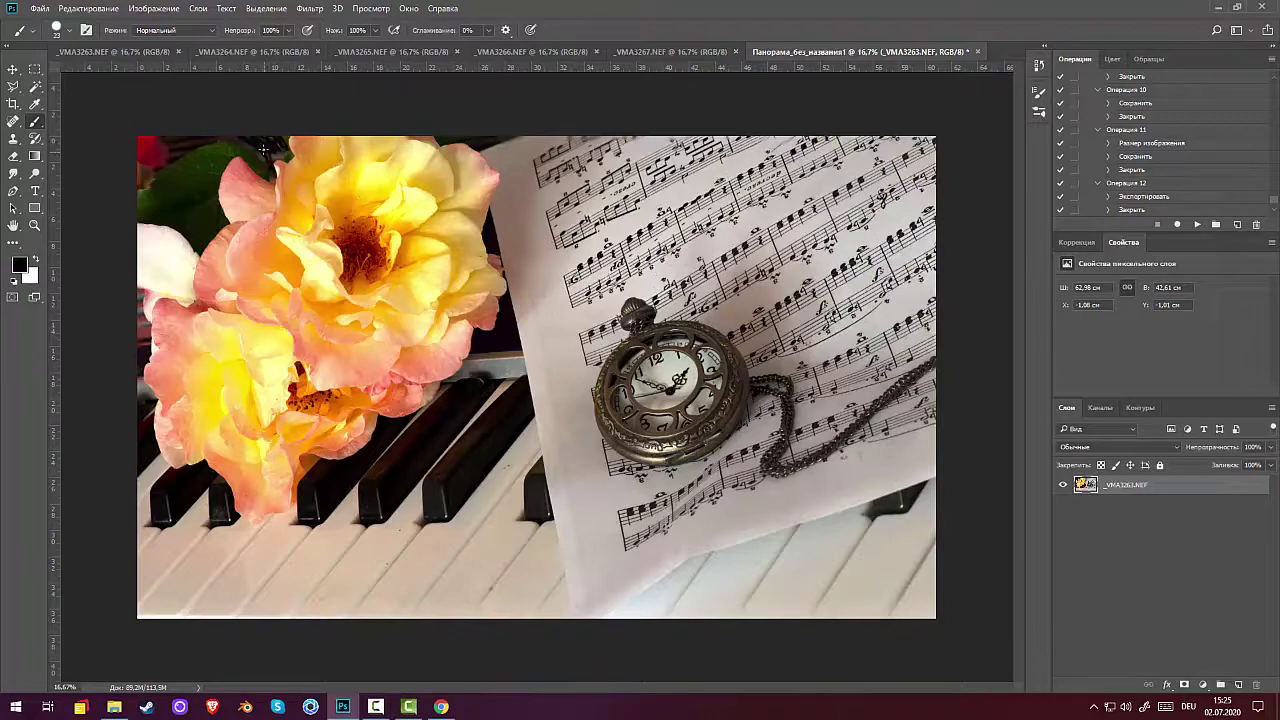
{"action": "key", "text": "ctrl+plus"}
{"action": "key", "text": "ctrl+plus"}
{"action": "key", "text": "ctrl+plus"}
{"action": "key", "text": "ctrl+plus"}
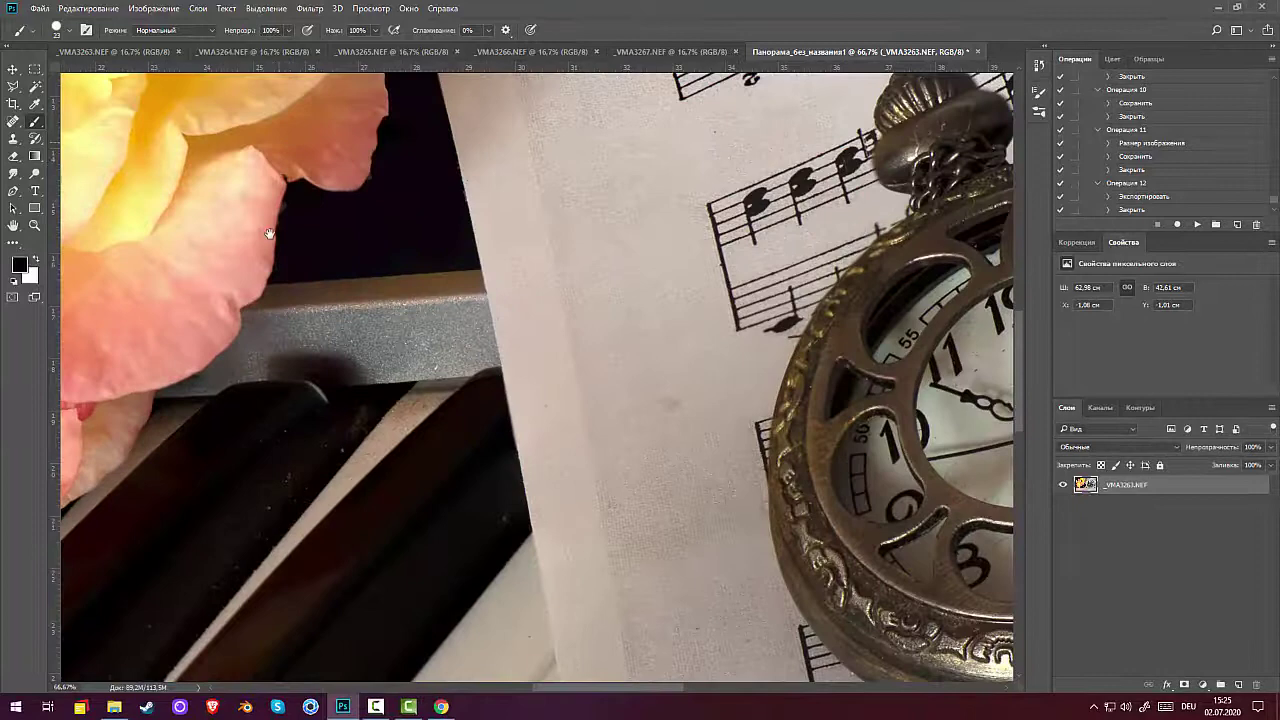
{"action": "mouse_move", "coordinate": [269, 234]}
{"action": "left_mouse_down"}
{"action": "mouse_move", "coordinate": [330, 330]}
{"action": "mouse_move", "coordinate": [456, 258]}
{"action": "mouse_move", "coordinate": [574, 443]}
{"action": "mouse_move", "coordinate": [604, 526]}
{"action": "mouse_move", "coordinate": [597, 414]}
{"action": "mouse_move", "coordinate": [743, 417]}
{"action": "mouse_move", "coordinate": [767, 434]}
{"action": "left_mouse_up"}
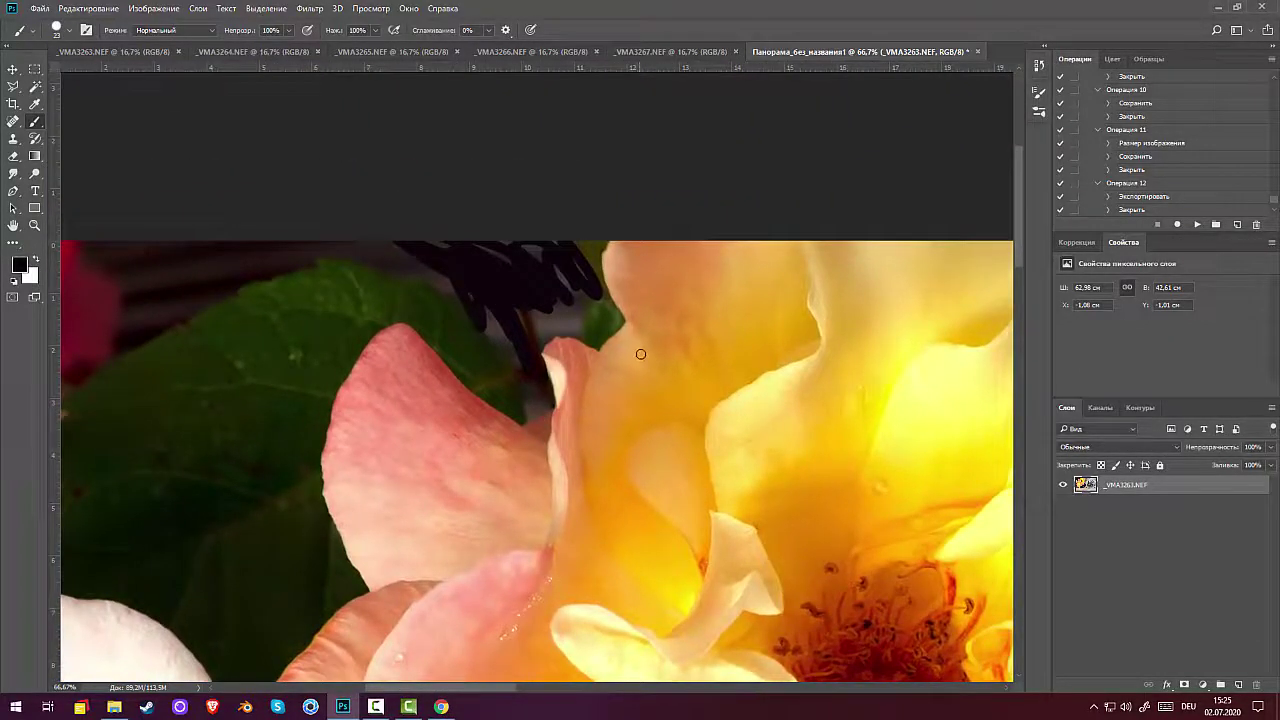
{"action": "right_click", "coordinate": [594, 353]}
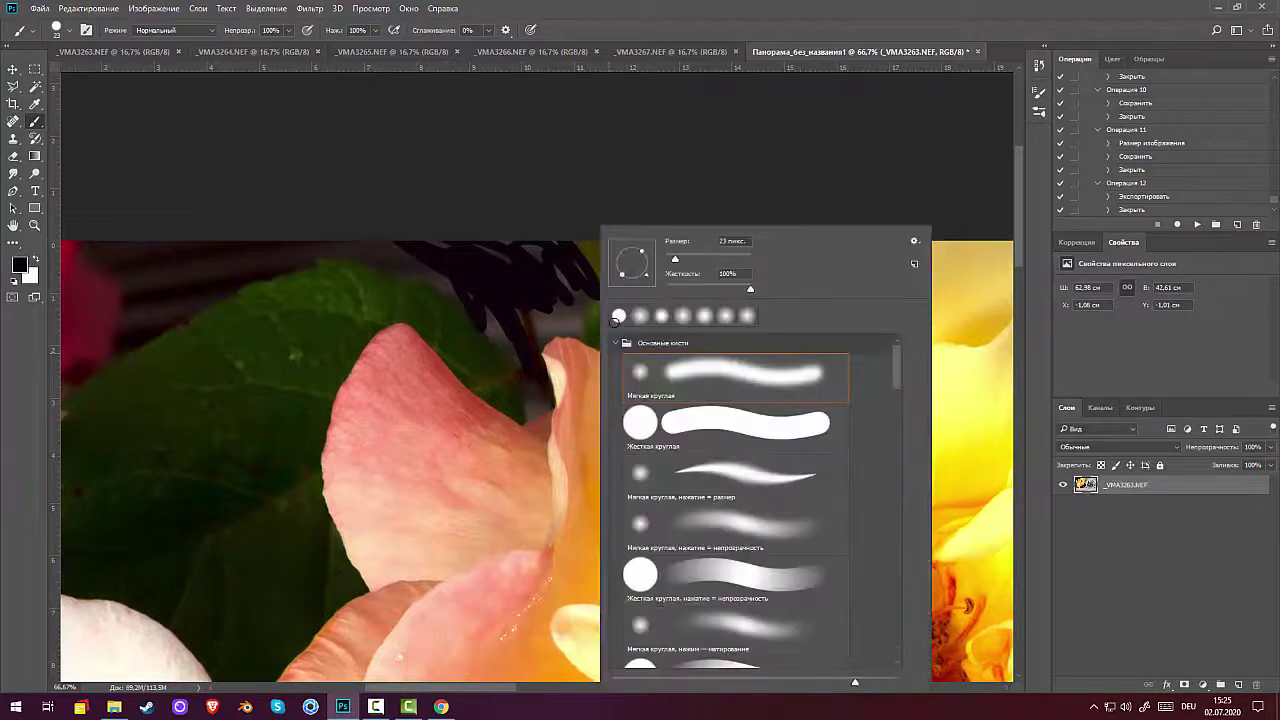
{"action": "left_click", "coordinate": [414, 262]}
{"action": "mouse_move", "coordinate": [368, 252]}
{"action": "left_mouse_down"}
{"action": "mouse_move", "coordinate": [467, 288]}
{"action": "mouse_move", "coordinate": [442, 281]}
{"action": "mouse_move", "coordinate": [504, 331]}
{"action": "mouse_move", "coordinate": [536, 396]}
{"action": "mouse_move", "coordinate": [522, 385]}
{"action": "mouse_move", "coordinate": [535, 377]}
{"action": "mouse_move", "coordinate": [538, 312]}
{"action": "mouse_move", "coordinate": [408, 248]}
{"action": "mouse_move", "coordinate": [589, 244]}
{"action": "mouse_move", "coordinate": [610, 320]}
{"action": "mouse_move", "coordinate": [593, 340]}
{"action": "mouse_move", "coordinate": [532, 335]}
{"action": "mouse_move", "coordinate": [558, 320]}
{"action": "mouse_move", "coordinate": [533, 311]}
{"action": "mouse_move", "coordinate": [526, 282]}
{"action": "mouse_move", "coordinate": [544, 262]}
{"action": "mouse_move", "coordinate": [224, 235]}
{"action": "mouse_move", "coordinate": [134, 249]}
{"action": "mouse_move", "coordinate": [275, 254]}
{"action": "mouse_move", "coordinate": [140, 298]}
{"action": "mouse_move", "coordinate": [138, 317]}
{"action": "mouse_move", "coordinate": [184, 297]}
{"action": "mouse_move", "coordinate": [311, 356]}
{"action": "mouse_move", "coordinate": [576, 341]}
{"action": "mouse_move", "coordinate": [603, 280]}
{"action": "left_mouse_up"}
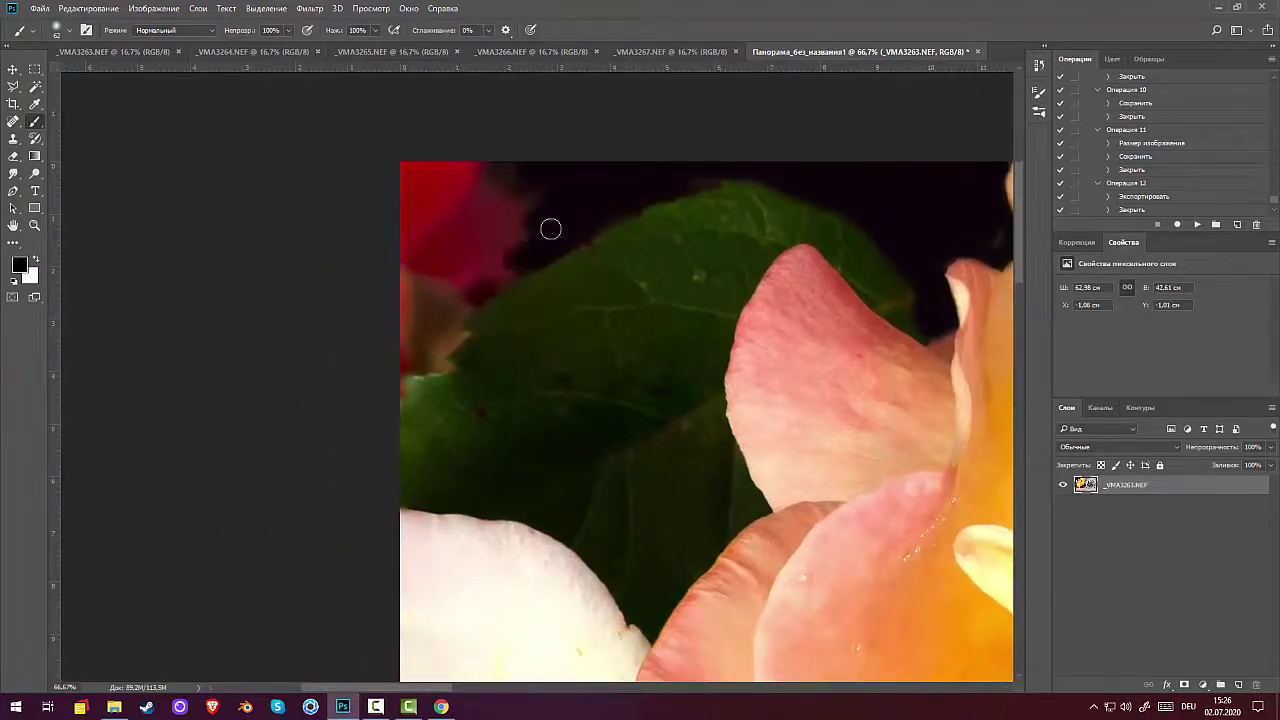
{"action": "mouse_move", "coordinate": [551, 229]}
{"action": "left_mouse_down"}
{"action": "mouse_move", "coordinate": [447, 316]}
{"action": "mouse_move", "coordinate": [457, 332]}
{"action": "mouse_move", "coordinate": [443, 363]}
{"action": "mouse_move", "coordinate": [399, 385]}
{"action": "mouse_move", "coordinate": [459, 298]}
{"action": "mouse_move", "coordinate": [438, 288]}
{"action": "mouse_move", "coordinate": [518, 249]}
{"action": "mouse_move", "coordinate": [473, 257]}
{"action": "mouse_move", "coordinate": [505, 241]}
{"action": "mouse_move", "coordinate": [407, 235]}
{"action": "mouse_move", "coordinate": [432, 219]}
{"action": "mouse_move", "coordinate": [393, 188]}
{"action": "mouse_move", "coordinate": [449, 149]}
{"action": "left_mouse_up"}
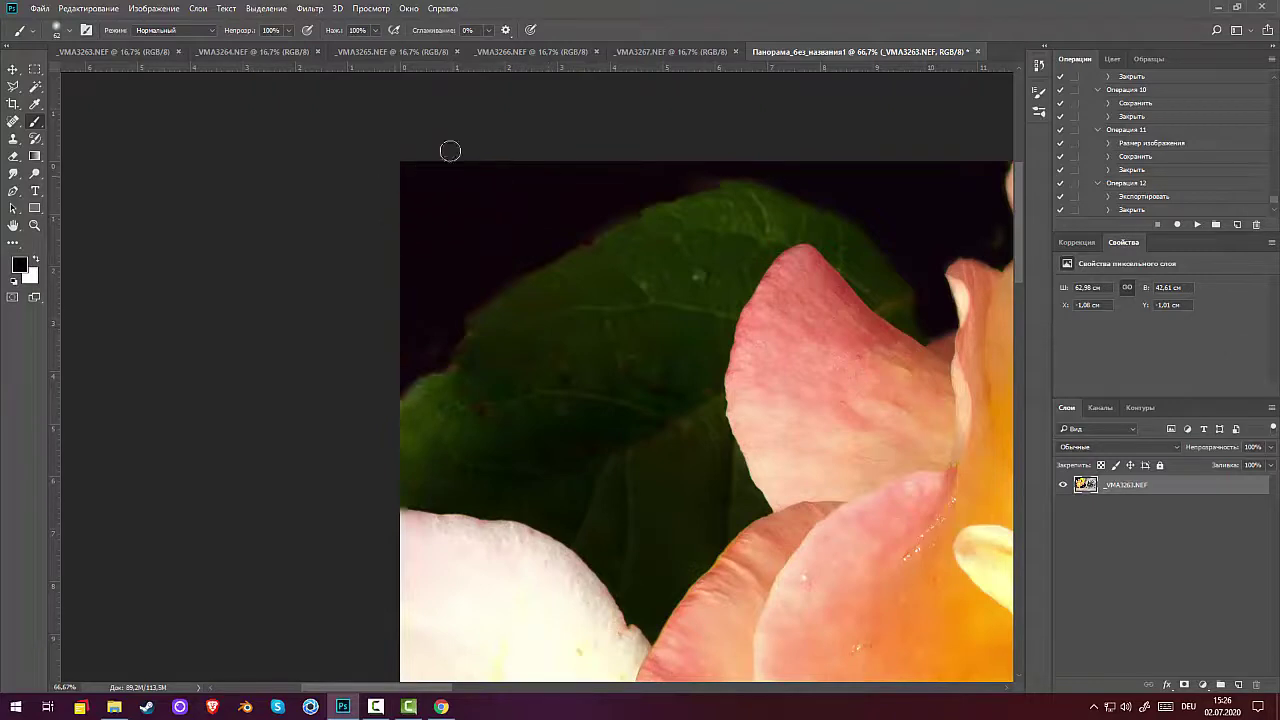
Switch the 62 px brush to a hard edge and clean up the black background along the green leaf's outline.
{"action": "right_click", "coordinate": [605, 294]}
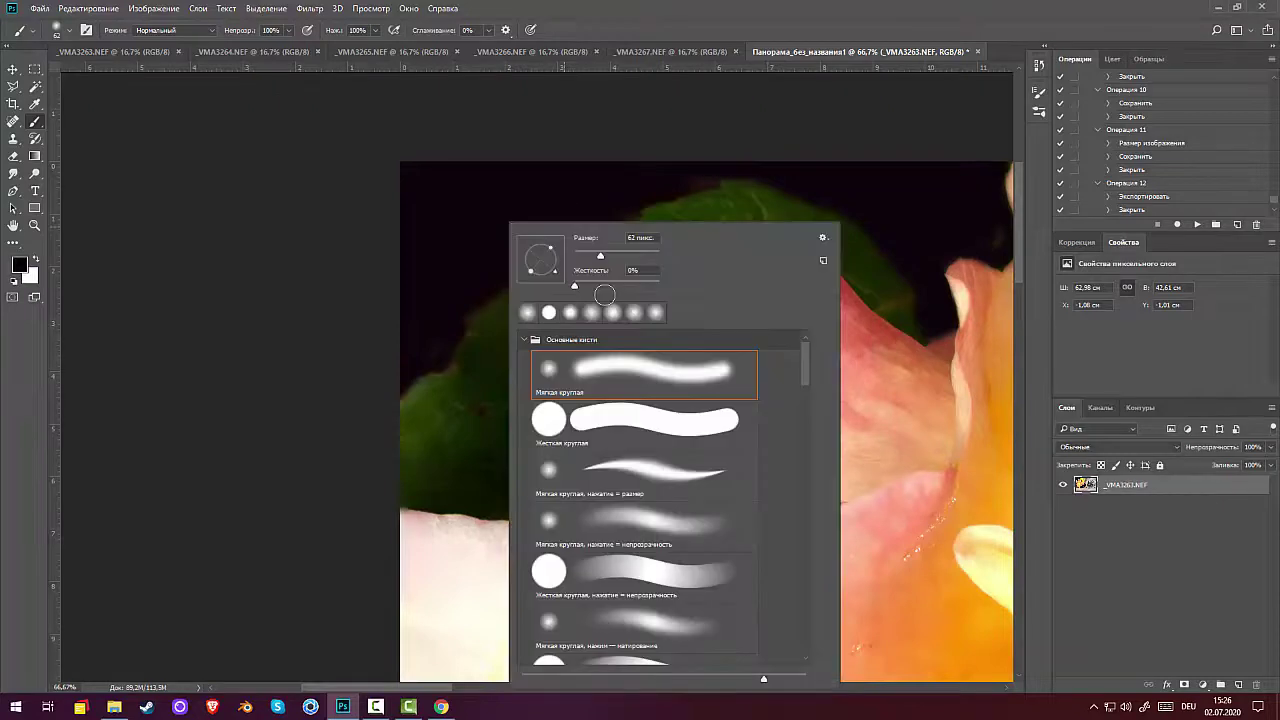
{"action": "left_click", "coordinate": [633, 272]}
{"action": "left_click", "coordinate": [690, 176]}
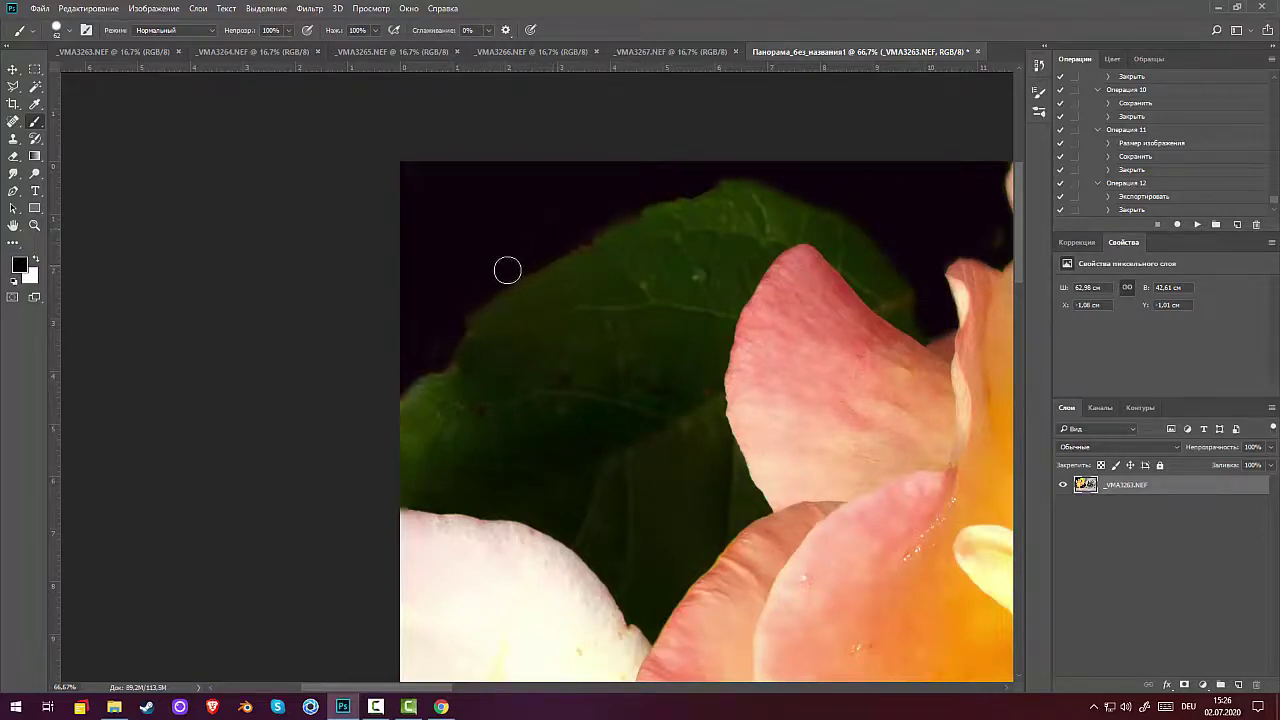
{"action": "mouse_move", "coordinate": [507, 270]}
{"action": "left_mouse_down"}
{"action": "mouse_move", "coordinate": [458, 311]}
{"action": "mouse_move", "coordinate": [442, 352]}
{"action": "mouse_move", "coordinate": [391, 387]}
{"action": "left_mouse_up"}
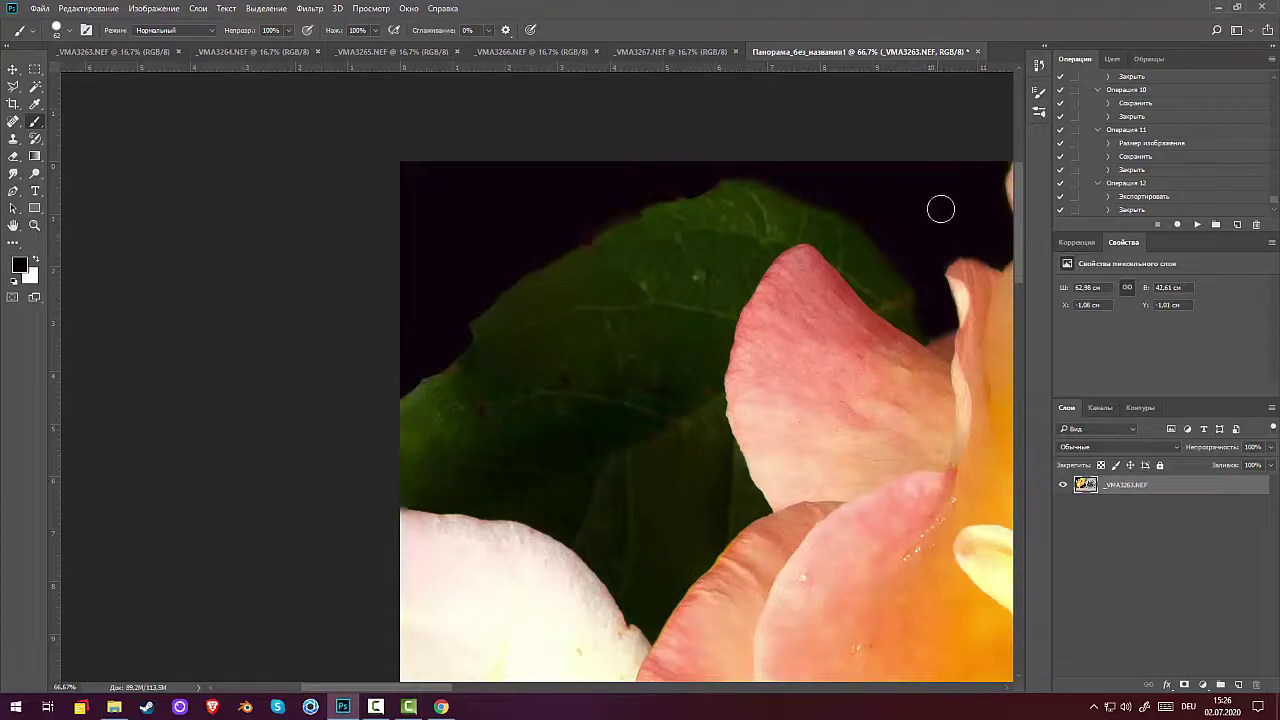
Enlarge the Spot Healing Brush to 103 px and remove dark specks from the white piano keys and the sheet music.
{"action": "key", "text": "ctrl+minus"}
{"action": "key", "text": "ctrl+minus"}
{"action": "key", "text": "ctrl+minus"}
{"action": "key", "text": "ctrl+minus"}
{"action": "key", "text": "ctrl+minus"}
{"action": "key", "text": "ctrl+minus"}
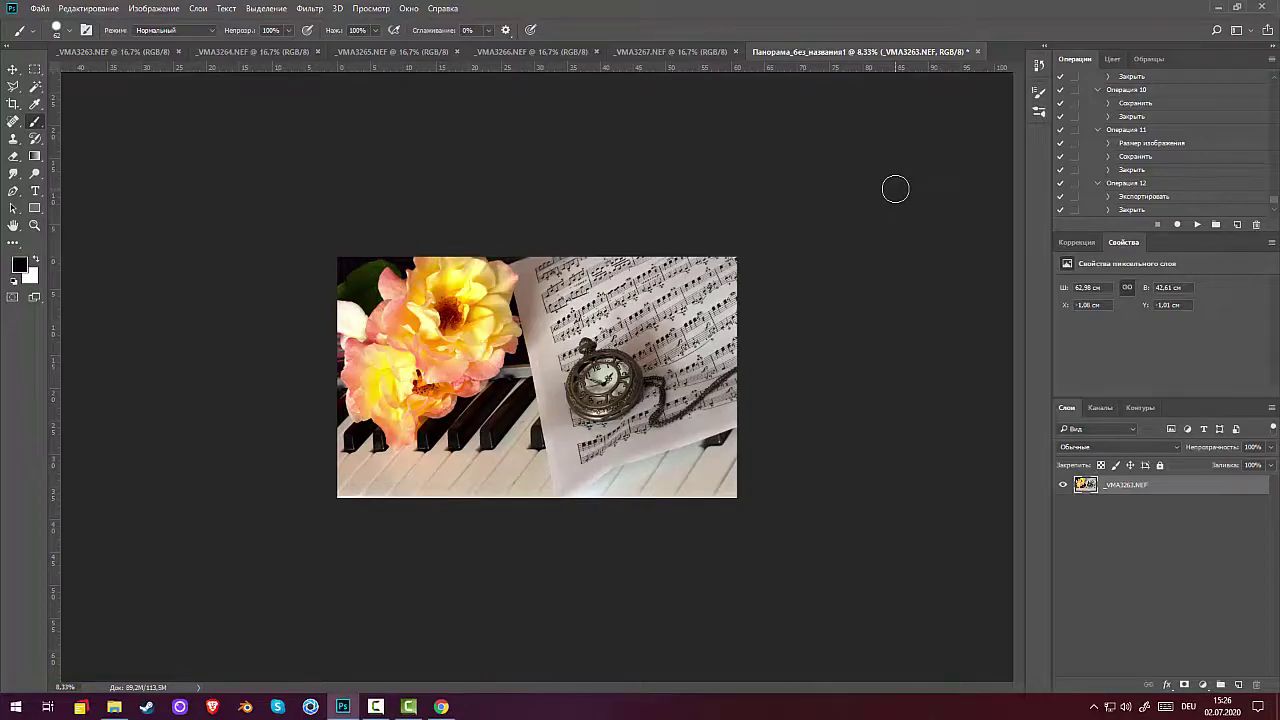
{"action": "key", "text": "ctrl+plus"}
{"action": "key", "text": "ctrl+plus"}
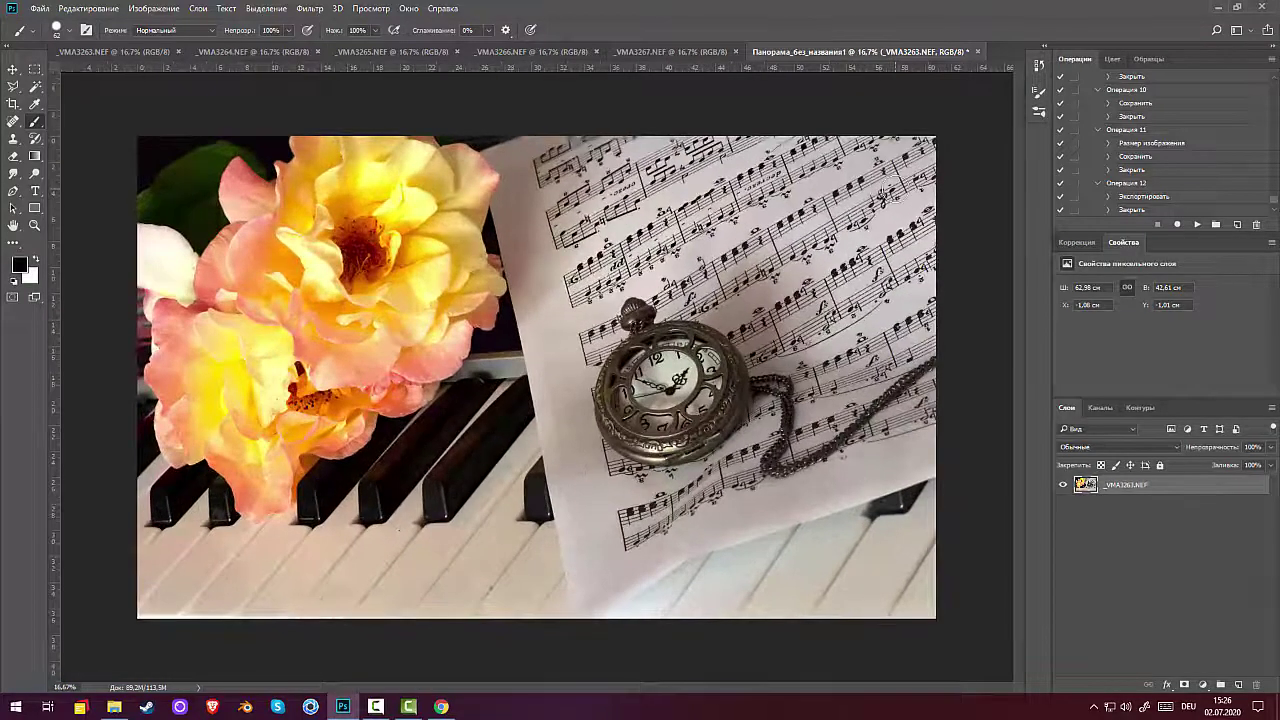
{"action": "left_click", "coordinate": [10, 121]}
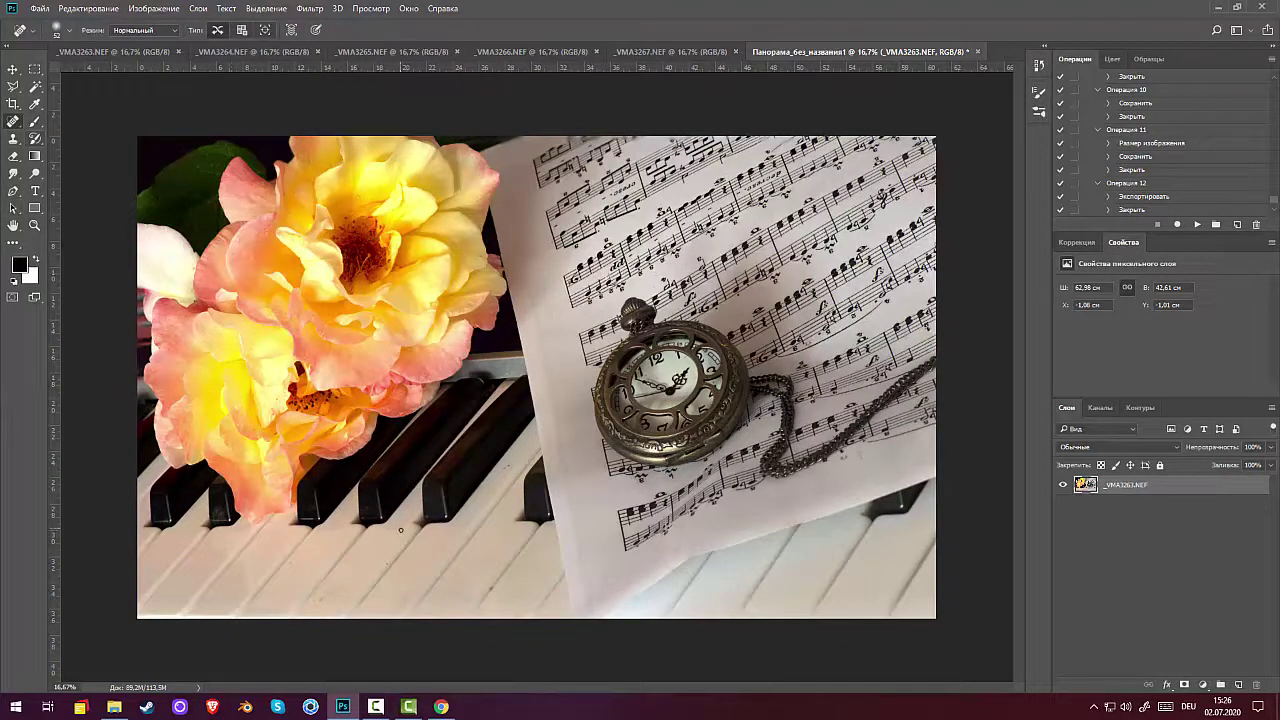
{"action": "right_click", "coordinate": [463, 421]}
{"action": "left_click_drag", "start_coordinate": [518, 449], "coordinate": [553, 451]}
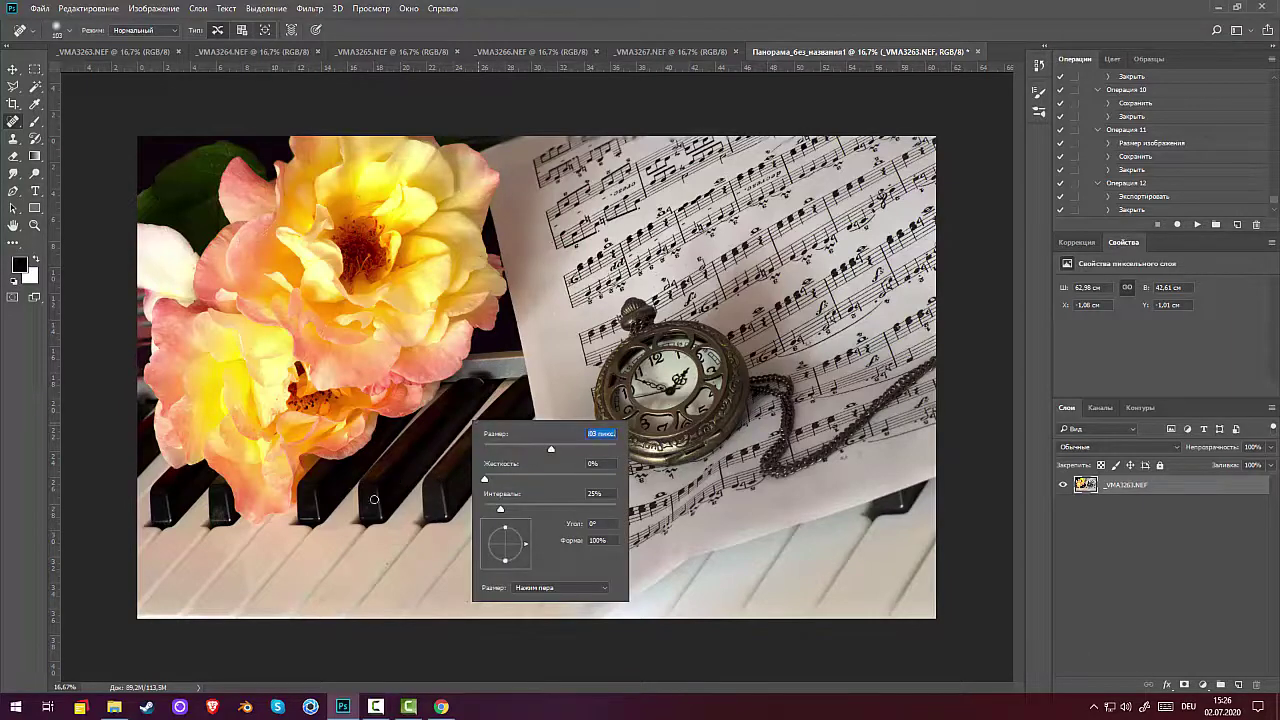
{"action": "key", "text": "Return"}
{"action": "left_click_drag", "start_coordinate": [306, 562], "coordinate": [298, 568]}
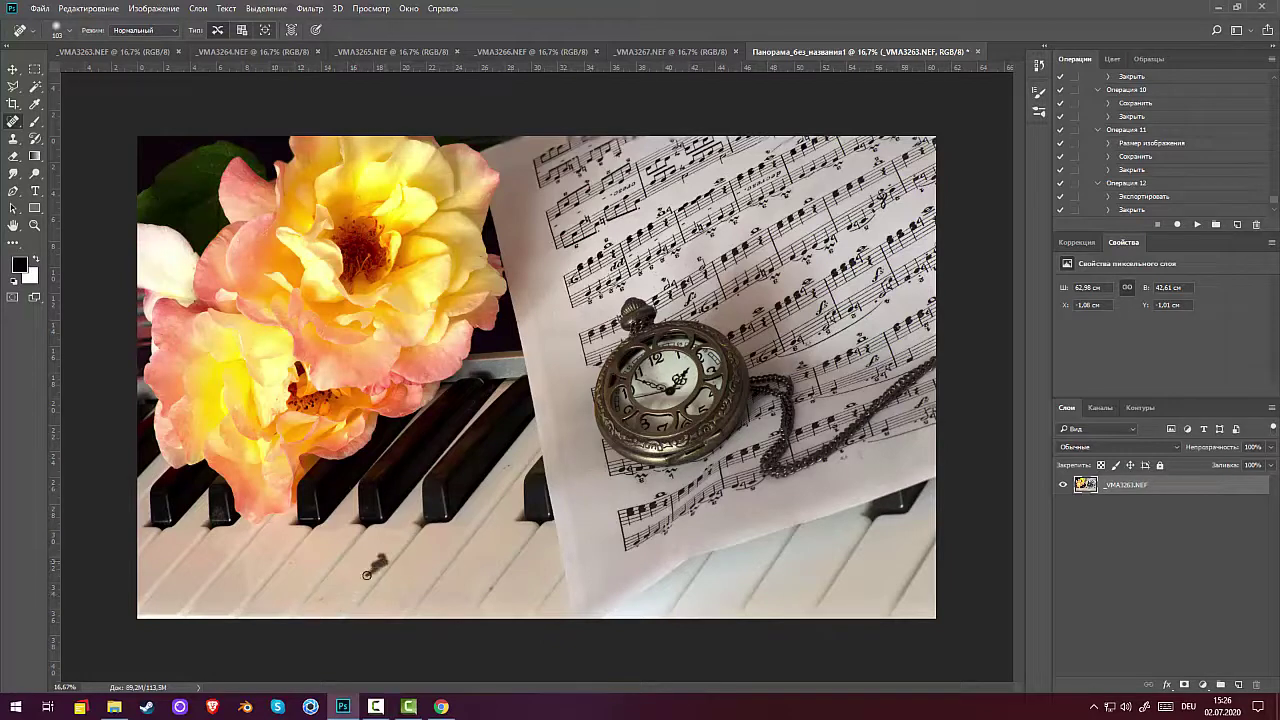
{"action": "left_click", "coordinate": [330, 596]}
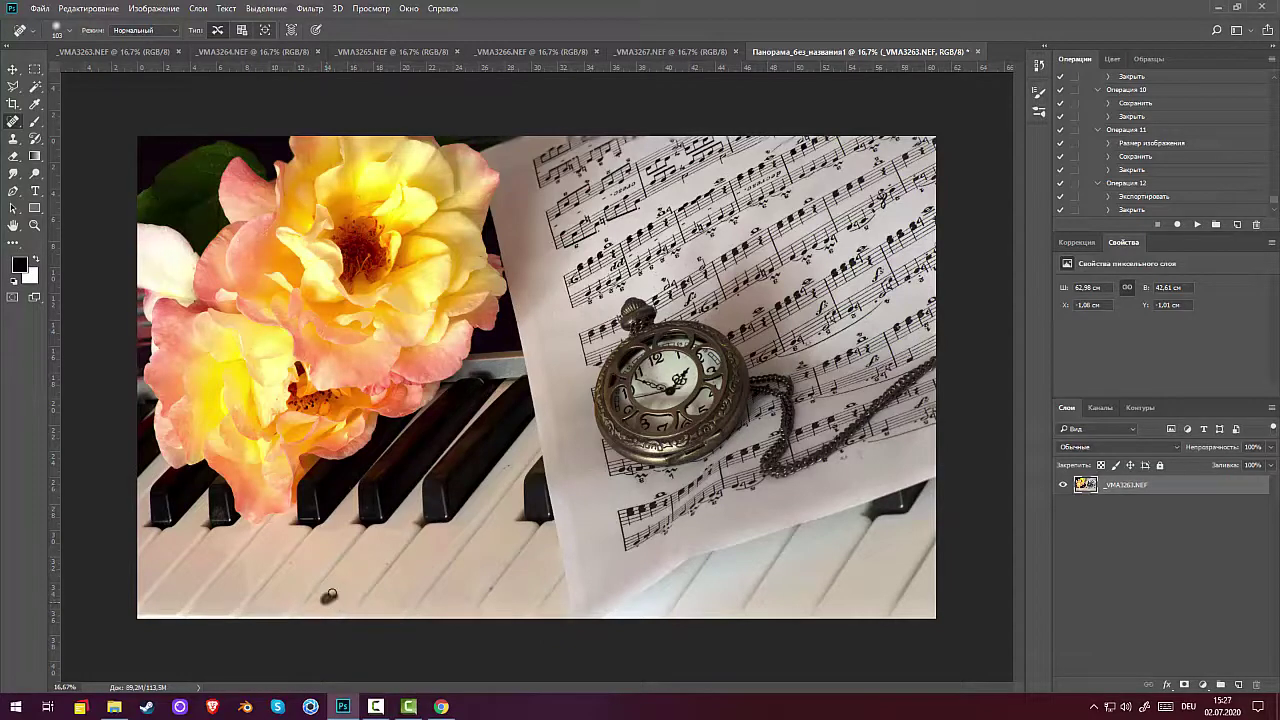
{"action": "left_click", "coordinate": [487, 587]}
{"action": "left_click_drag", "start_coordinate": [852, 459], "coordinate": [869, 455]}
Heal the remaining dust spots and stains on the white keys below the roses at close range.
{"action": "key", "text": "ctrl+plus"}
{"action": "key", "text": "ctrl+plus"}
{"action": "key", "text": "ctrl+plus"}
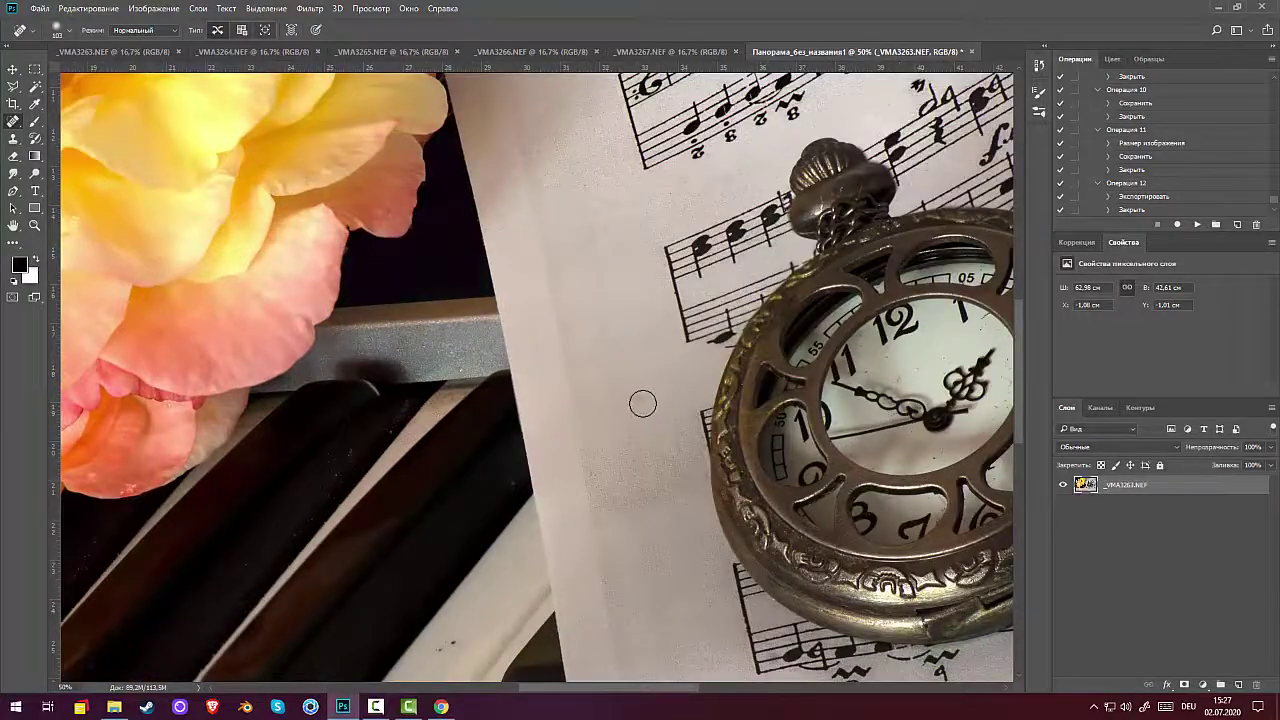
{"action": "mouse_move", "coordinate": [643, 403]}
{"action": "left_mouse_down"}
{"action": "mouse_move", "coordinate": [624, 398]}
{"action": "mouse_move", "coordinate": [645, 418]}
{"action": "left_mouse_up"}
{"action": "key", "text": "ctrl+plus"}
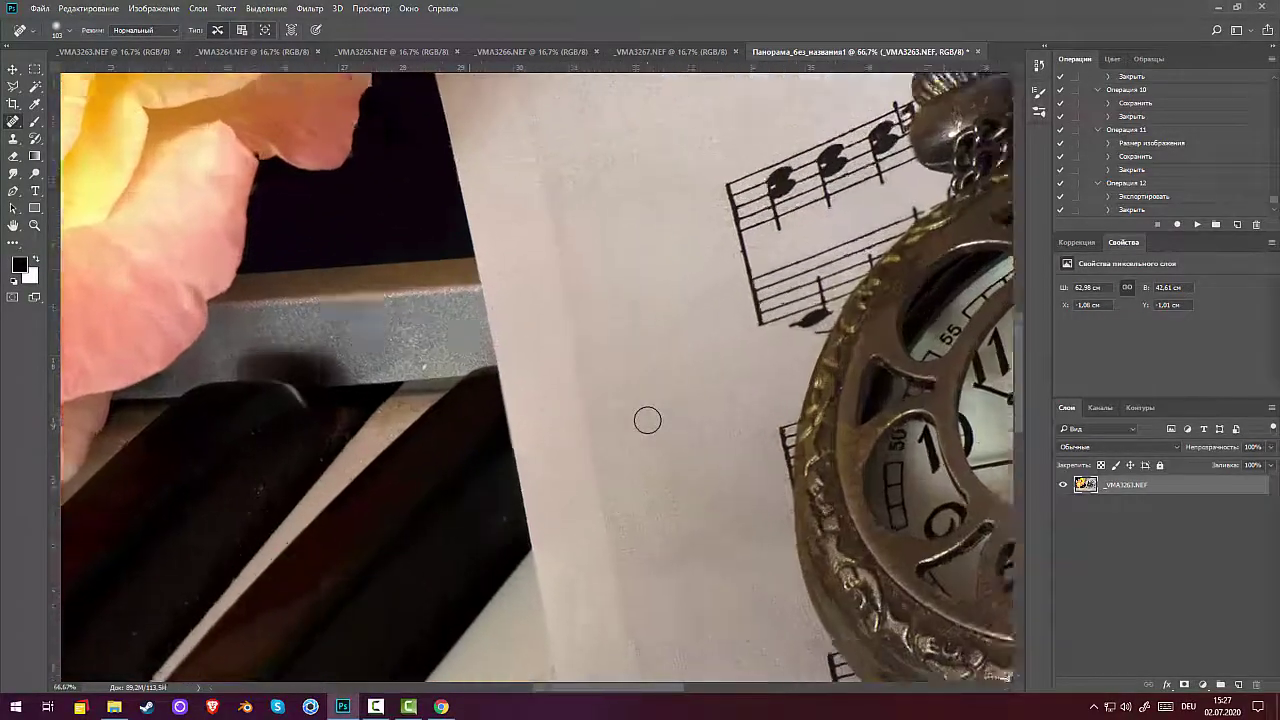
{"action": "key", "text": "ctrl+plus"}
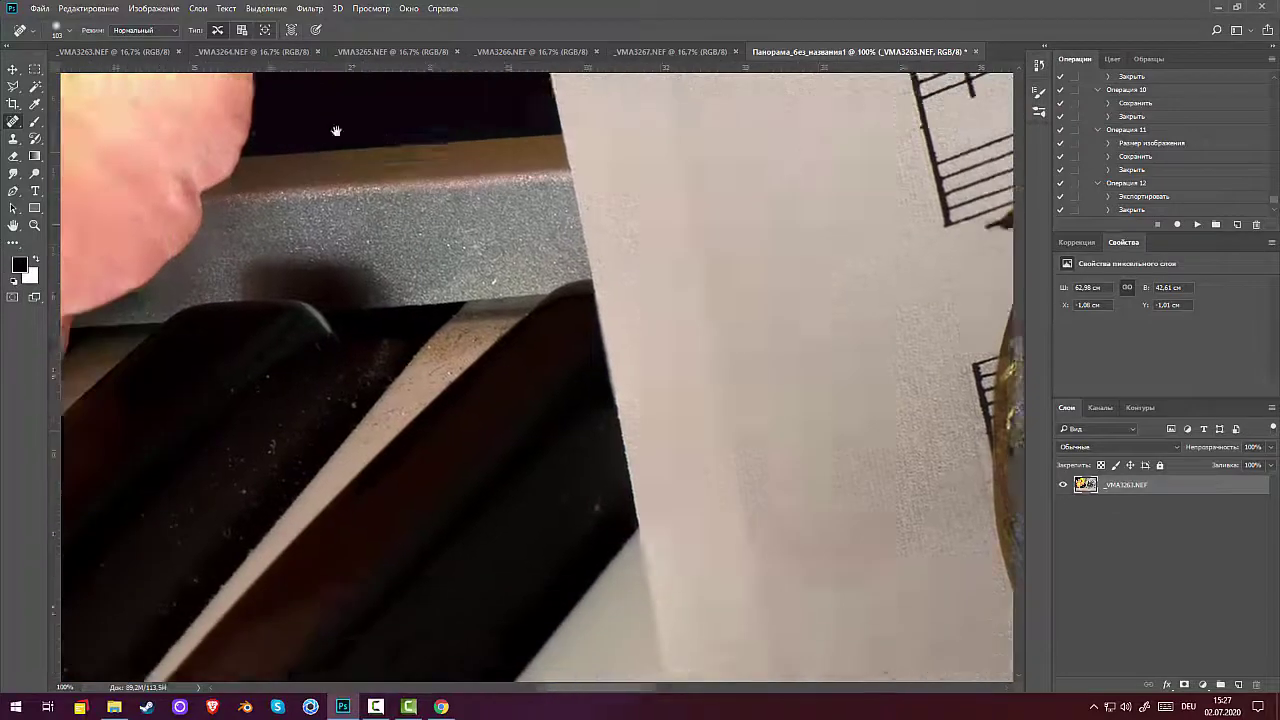
{"action": "mouse_move", "coordinate": [337, 129]}
{"action": "left_mouse_down"}
{"action": "mouse_move", "coordinate": [503, 531]}
{"action": "mouse_move", "coordinate": [601, 319]}
{"action": "mouse_move", "coordinate": [651, 434]}
{"action": "mouse_move", "coordinate": [731, 486]}
{"action": "left_mouse_up"}
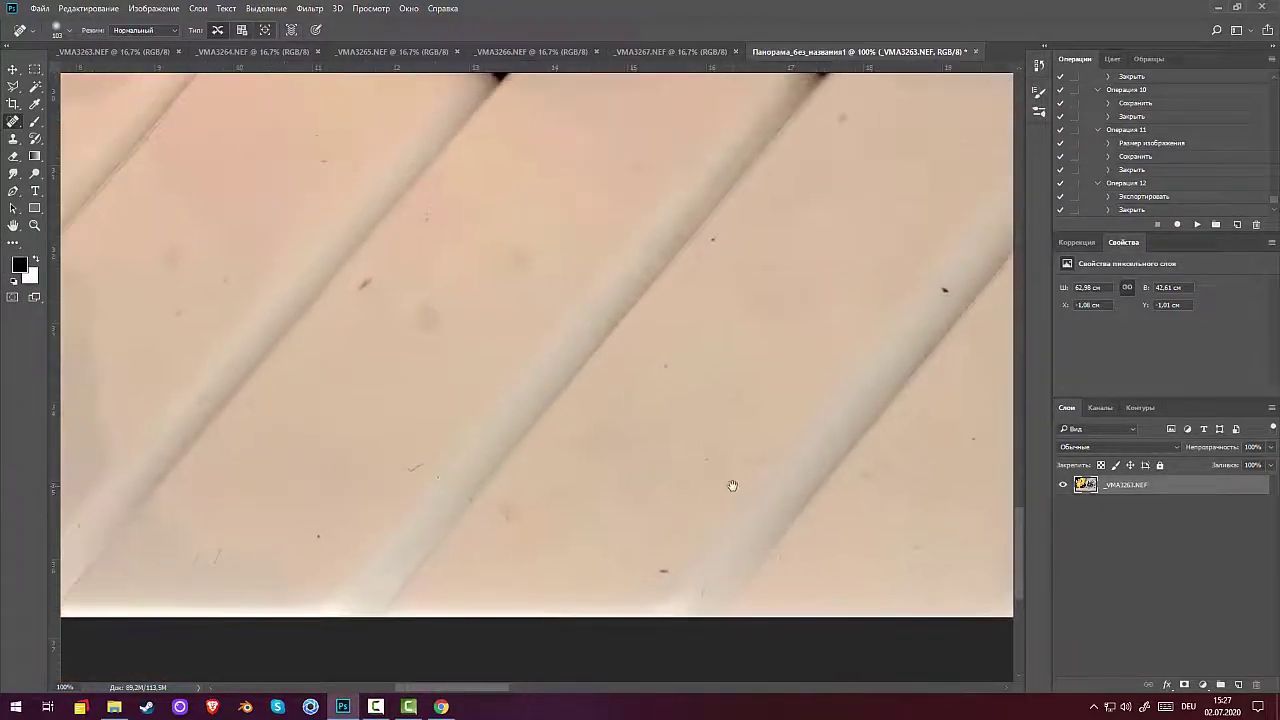
{"action": "mouse_move", "coordinate": [490, 298]}
{"action": "left_mouse_down"}
{"action": "mouse_move", "coordinate": [523, 266]}
{"action": "mouse_move", "coordinate": [500, 280]}
{"action": "left_mouse_up"}
{"action": "mouse_move", "coordinate": [408, 314]}
{"action": "left_mouse_down"}
{"action": "mouse_move", "coordinate": [450, 322]}
{"action": "mouse_move", "coordinate": [432, 367]}
{"action": "left_mouse_up"}
{"action": "left_click_drag", "start_coordinate": [180, 240], "coordinate": [140, 262]}
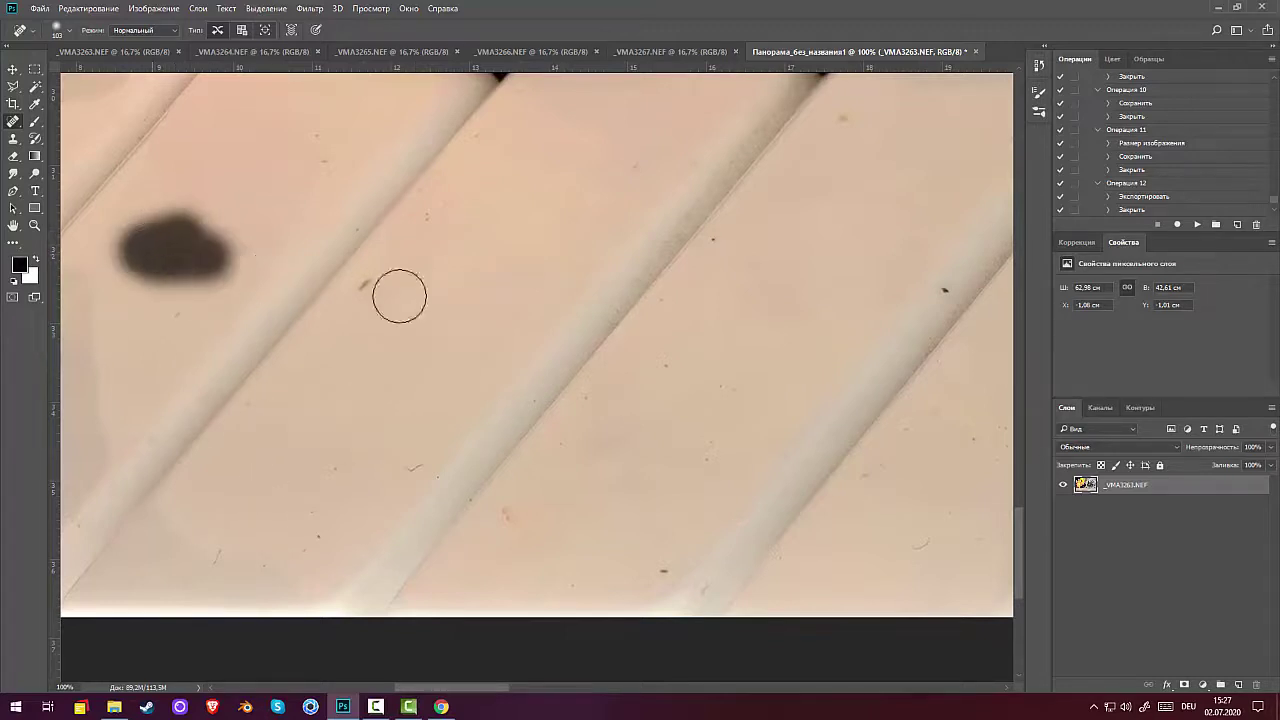
{"action": "left_click_drag", "start_coordinate": [370, 292], "coordinate": [495, 178]}
{"action": "left_click_drag", "start_coordinate": [838, 128], "coordinate": [722, 276]}
{"action": "left_click_drag", "start_coordinate": [958, 262], "coordinate": [889, 325]}
{"action": "mouse_move", "coordinate": [605, 510]}
{"action": "left_mouse_down"}
{"action": "mouse_move", "coordinate": [620, 543]}
{"action": "mouse_move", "coordinate": [669, 560]}
{"action": "mouse_move", "coordinate": [586, 506]}
{"action": "mouse_move", "coordinate": [500, 525]}
{"action": "left_mouse_up"}
{"action": "mouse_move", "coordinate": [432, 440]}
{"action": "left_mouse_down"}
{"action": "mouse_move", "coordinate": [346, 511]}
{"action": "mouse_move", "coordinate": [391, 374]}
{"action": "mouse_move", "coordinate": [368, 342]}
{"action": "mouse_move", "coordinate": [354, 357]}
{"action": "left_mouse_up"}
Export the retouched yellow-rose panorama for web as a JPEG named piano2.jpg in the Adobestock folder.
{"action": "scroll", "coordinate": [357, 358], "scroll_direction": "down", "scroll_amount": 1}
{"action": "scroll", "coordinate": [357, 358], "scroll_direction": "down", "scroll_amount": 6}
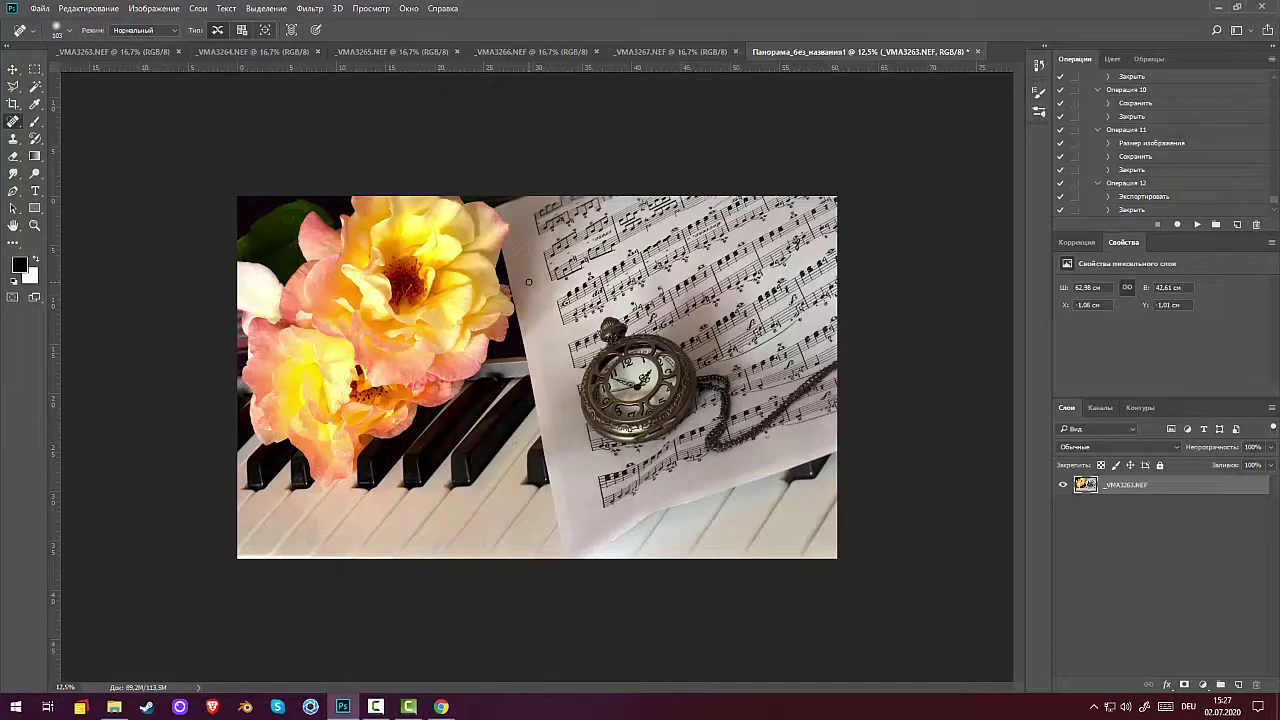
{"action": "key", "text": "ctrl+shift+alt+s"}
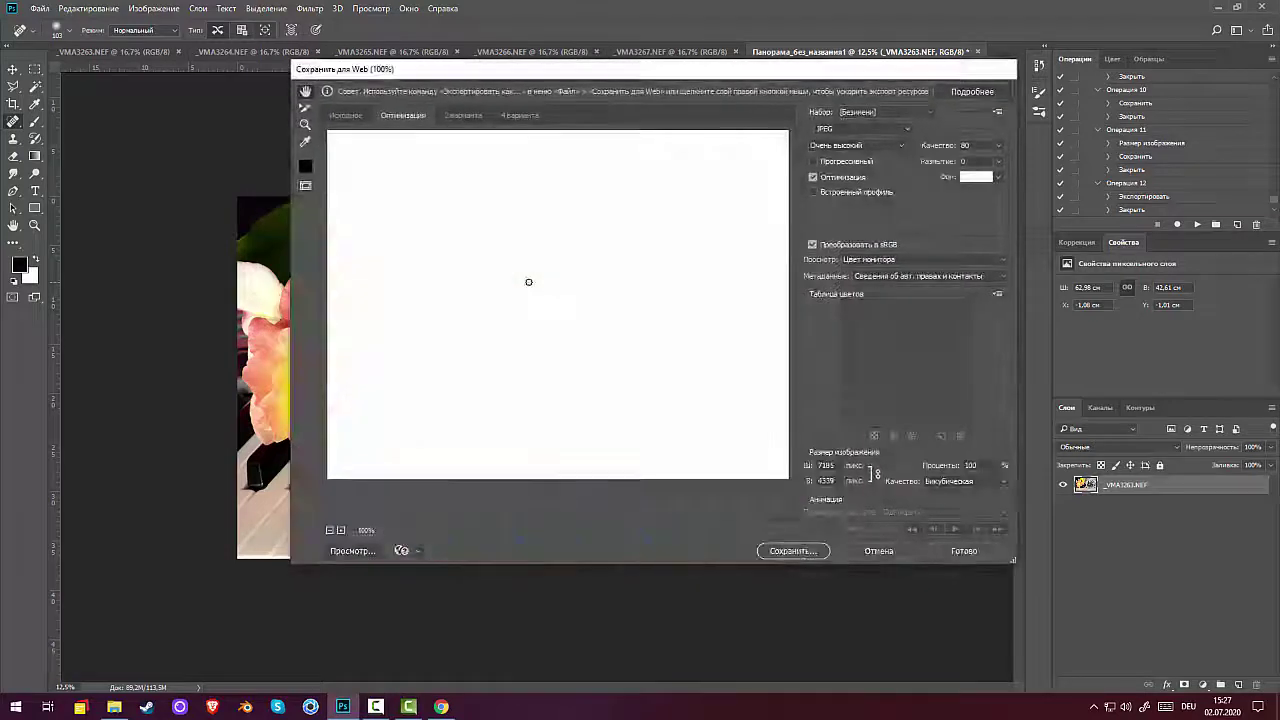
{"action": "left_click", "coordinate": [800, 551]}
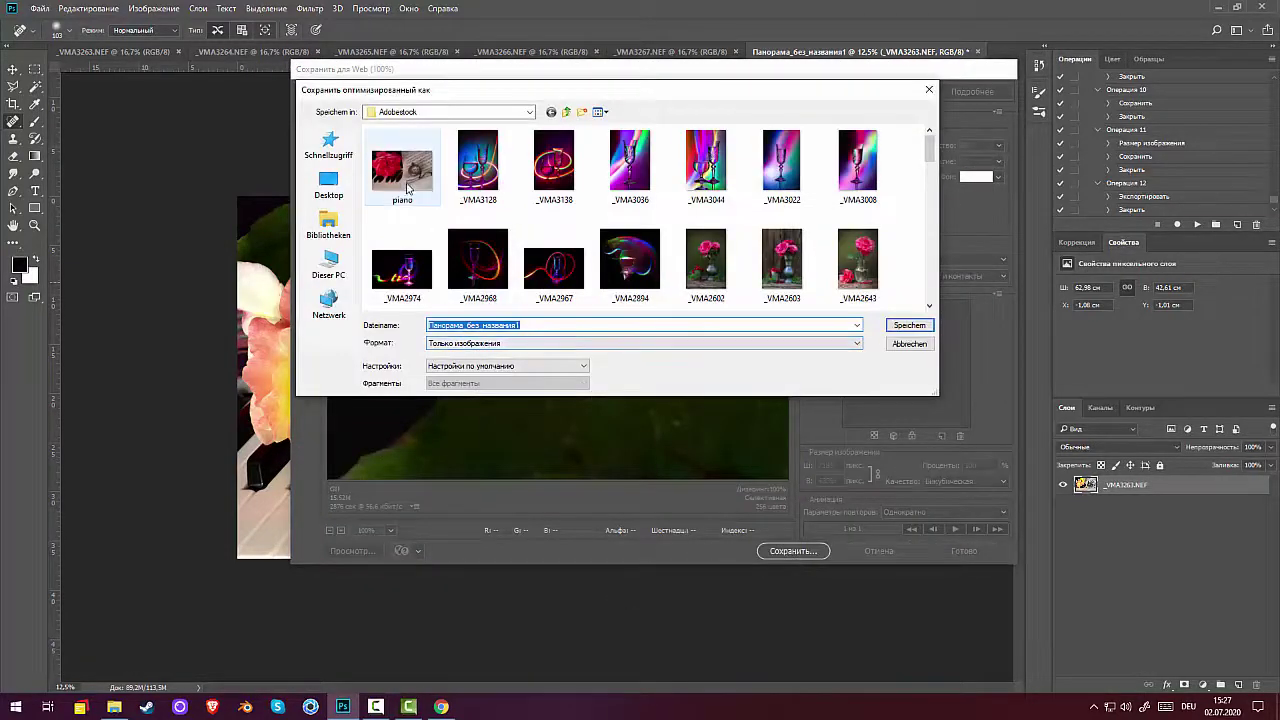
{"action": "left_click", "coordinate": [402, 170]}
{"action": "left_click", "coordinate": [444, 326]}
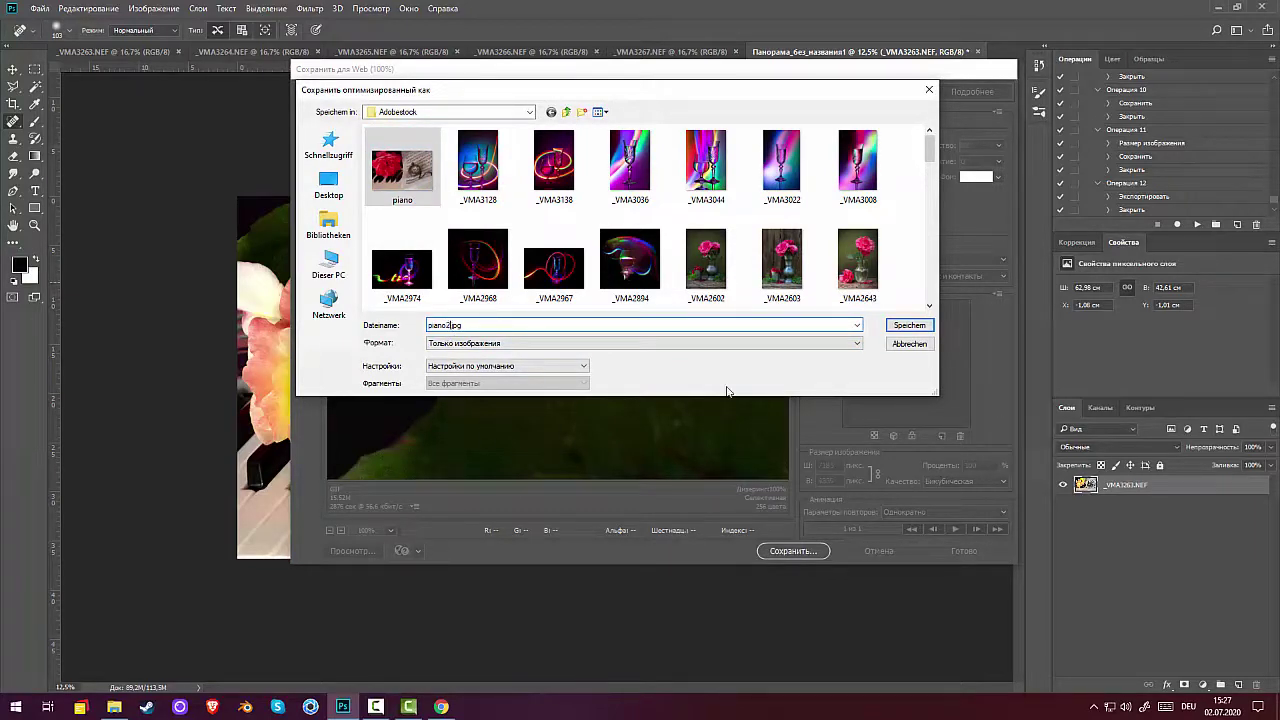
{"action": "left_click", "coordinate": [908, 326]}
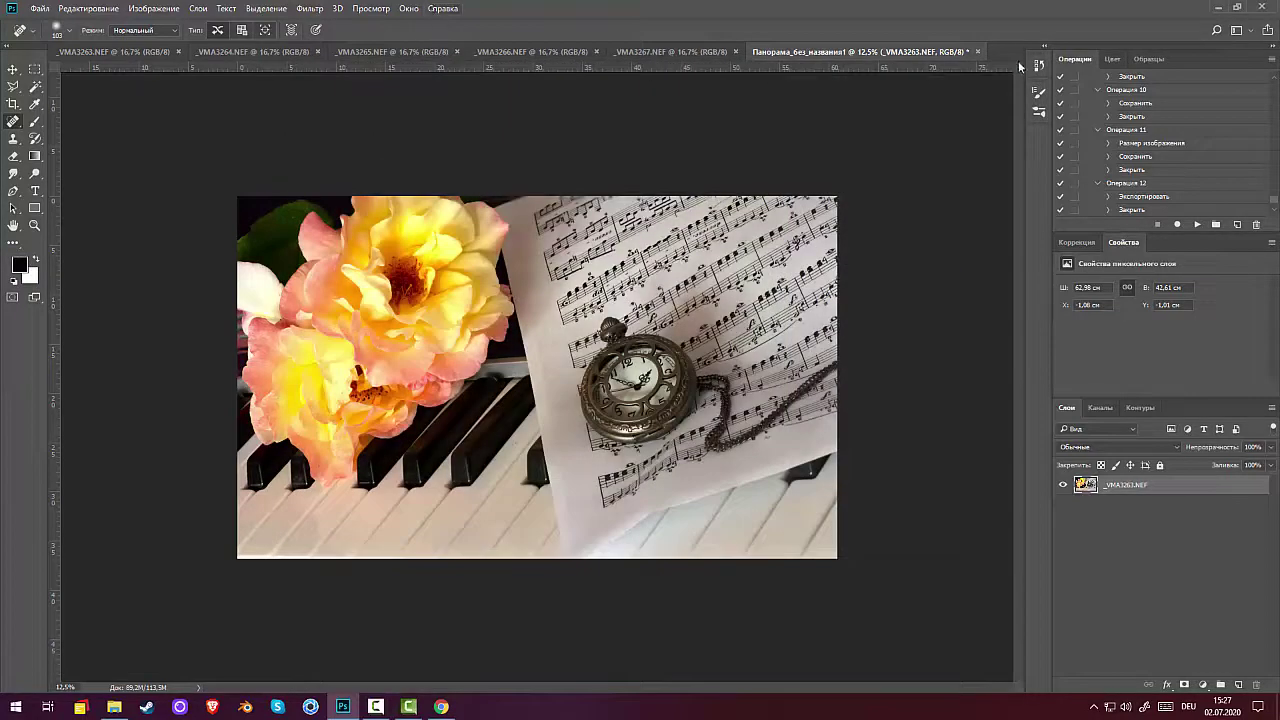
Open the red-rose picture piano.jpg from DATA (D:) > 01-Fotos > 01-OpenAirStudio > Adobestock.
{"action": "left_click", "coordinate": [43, 8]}
{"action": "left_click", "coordinate": [53, 37]}
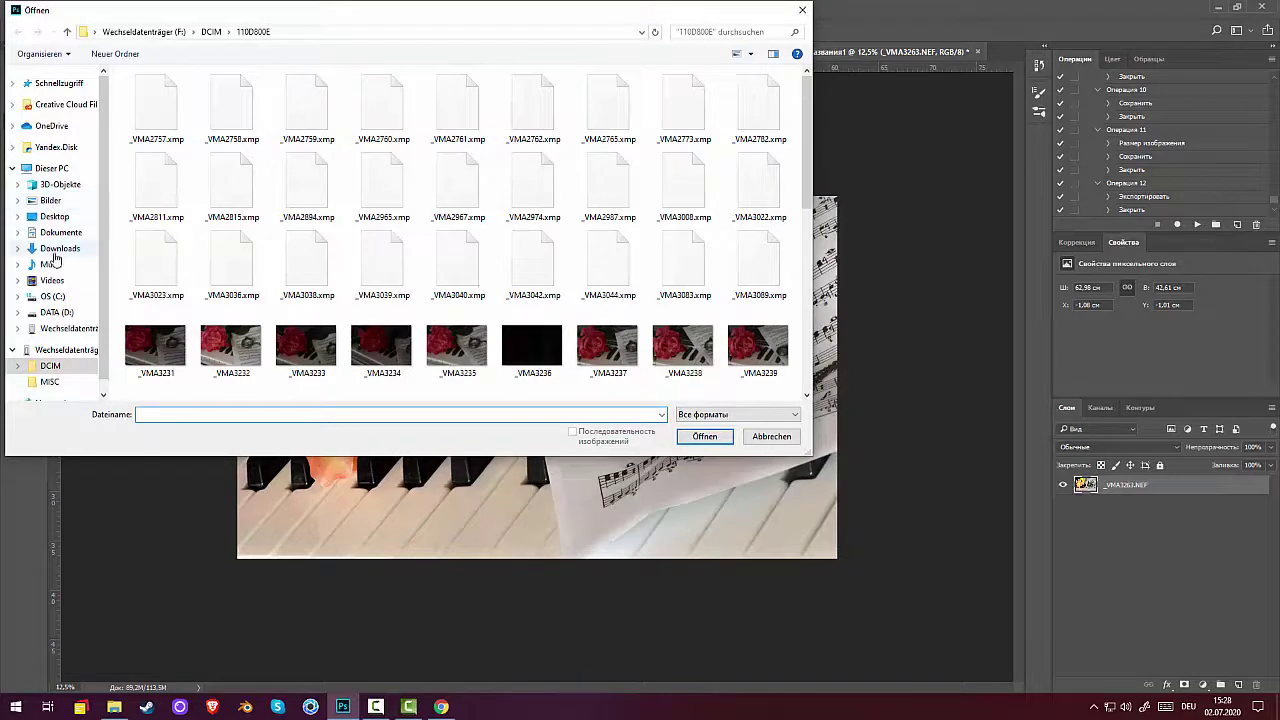
{"action": "left_click", "coordinate": [57, 312]}
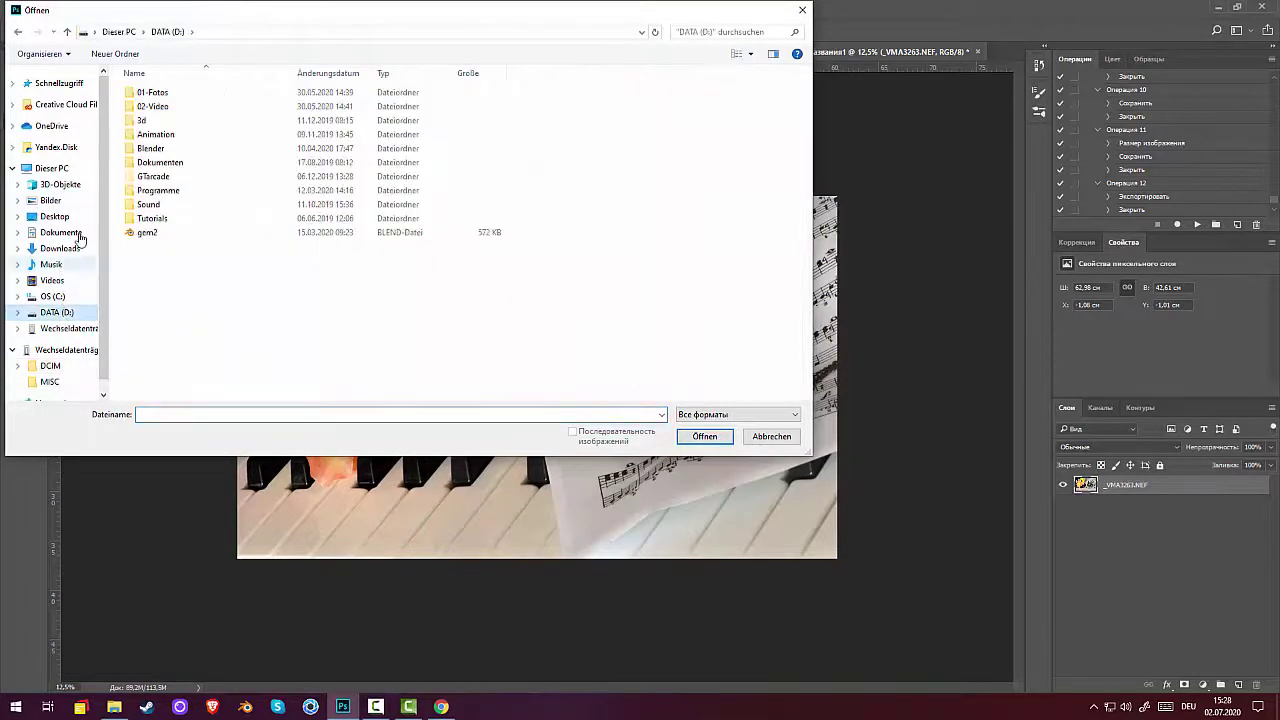
{"action": "left_click", "coordinate": [156, 93]}
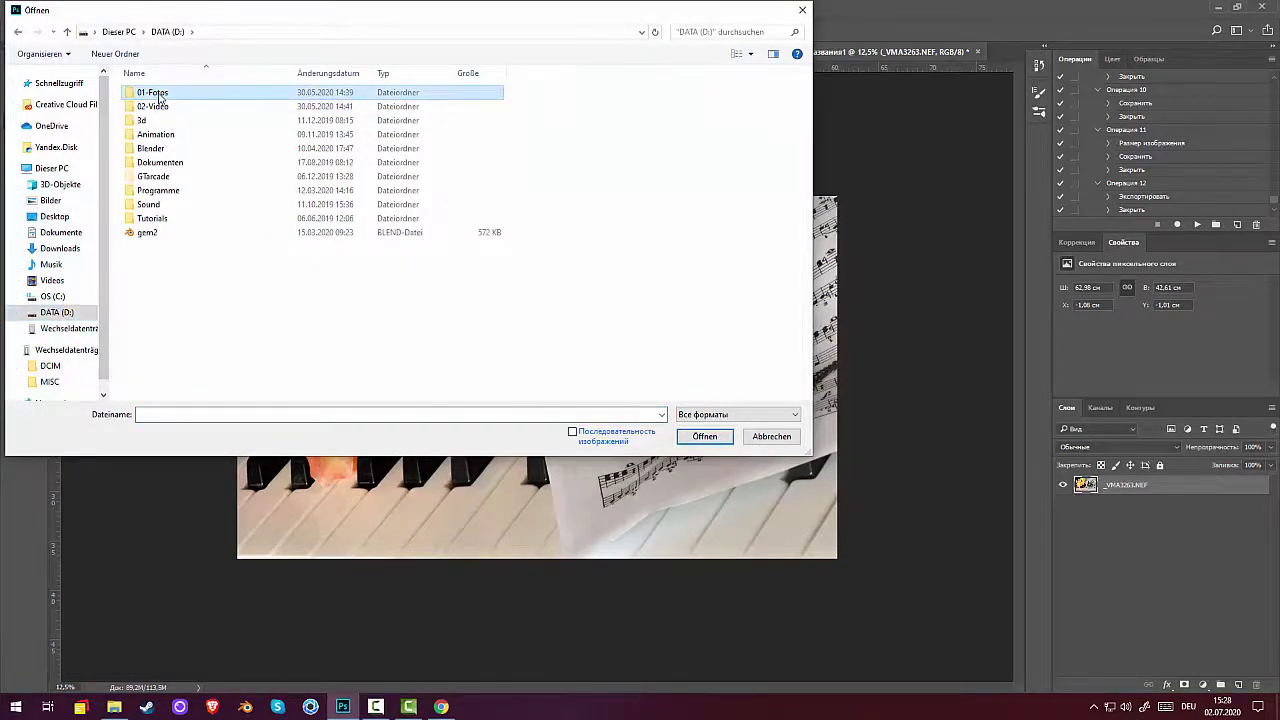
{"action": "double_click", "coordinate": [158, 96]}
{"action": "double_click", "coordinate": [157, 102]}
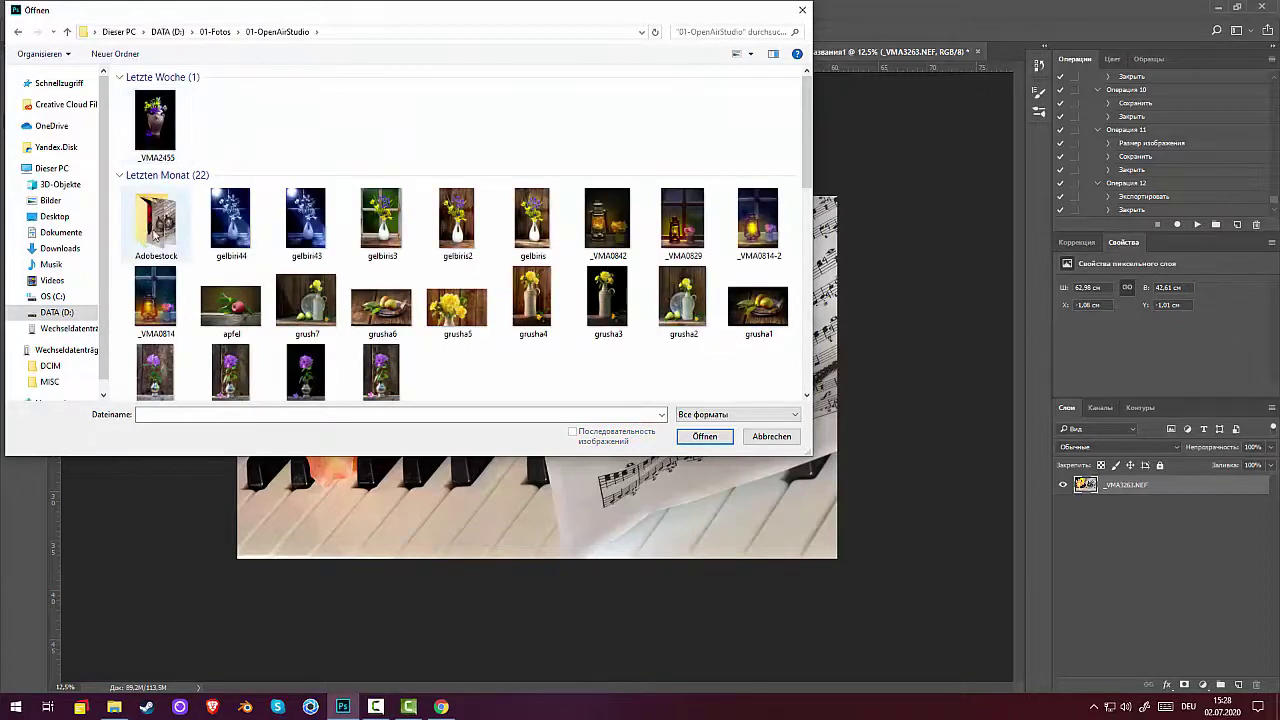
{"action": "double_click", "coordinate": [155, 230]}
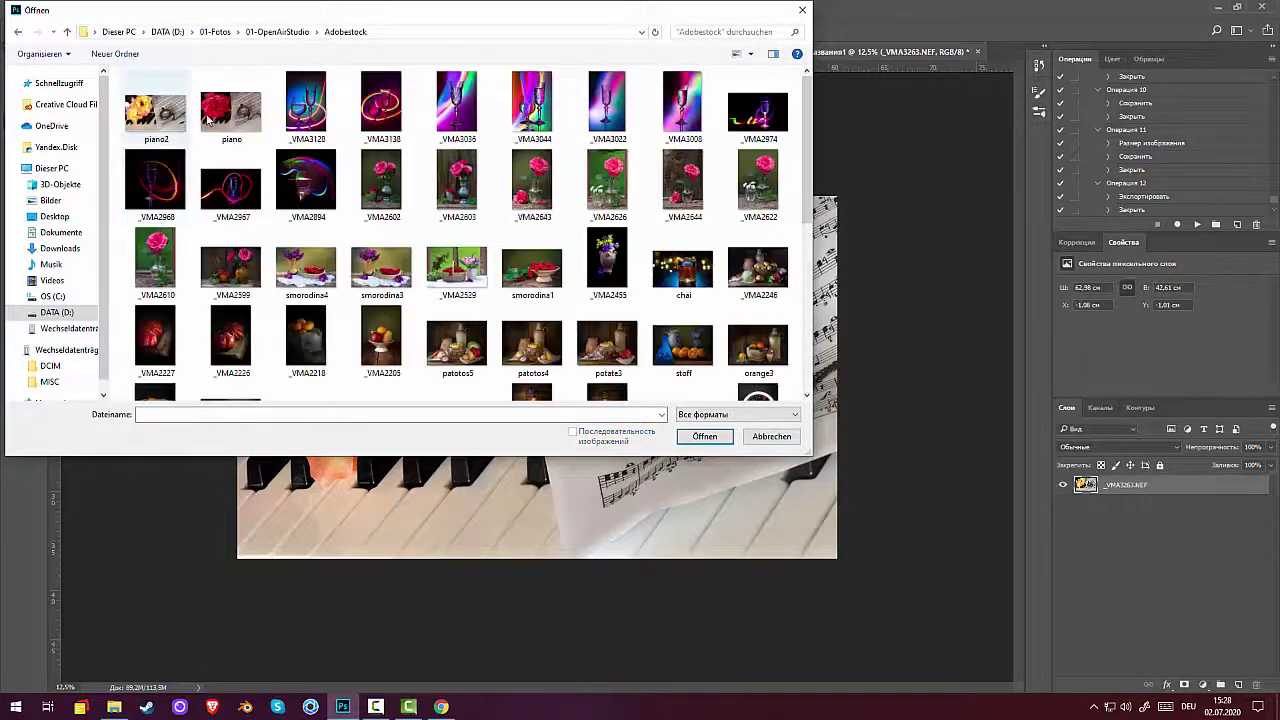
{"action": "left_click", "coordinate": [207, 118]}
{"action": "left_click", "coordinate": [704, 436]}
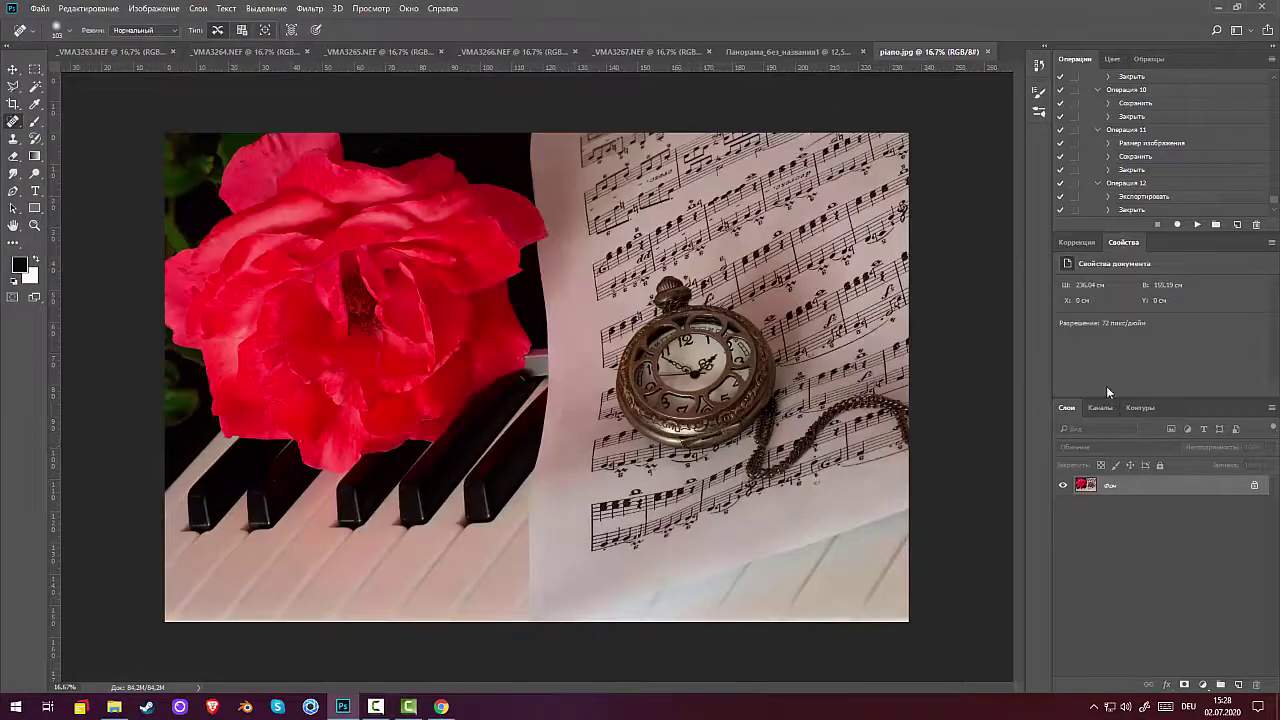
Add a Levels adjustment layer to the red-rose picture and lower the white input level to brighten it.
{"action": "left_click", "coordinate": [1077, 242]}
{"action": "left_click", "coordinate": [1085, 283]}
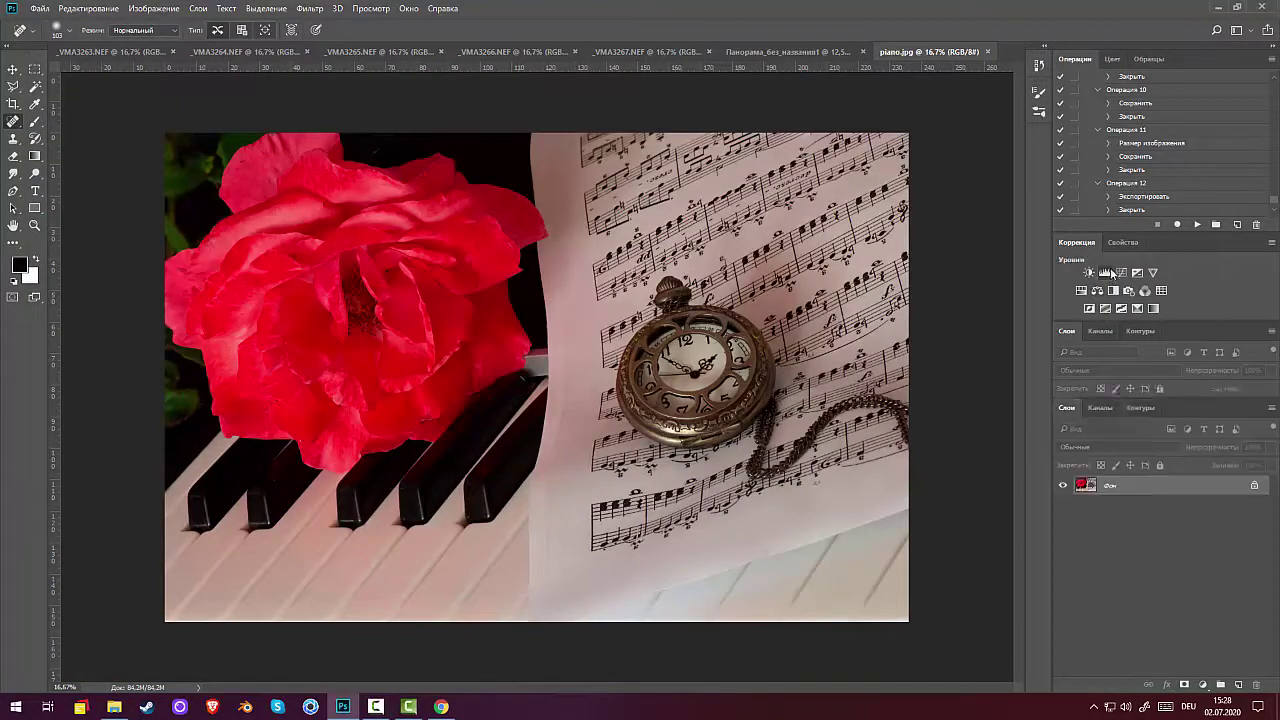
{"action": "left_click_drag", "start_coordinate": [1239, 386], "coordinate": [1199, 378]}
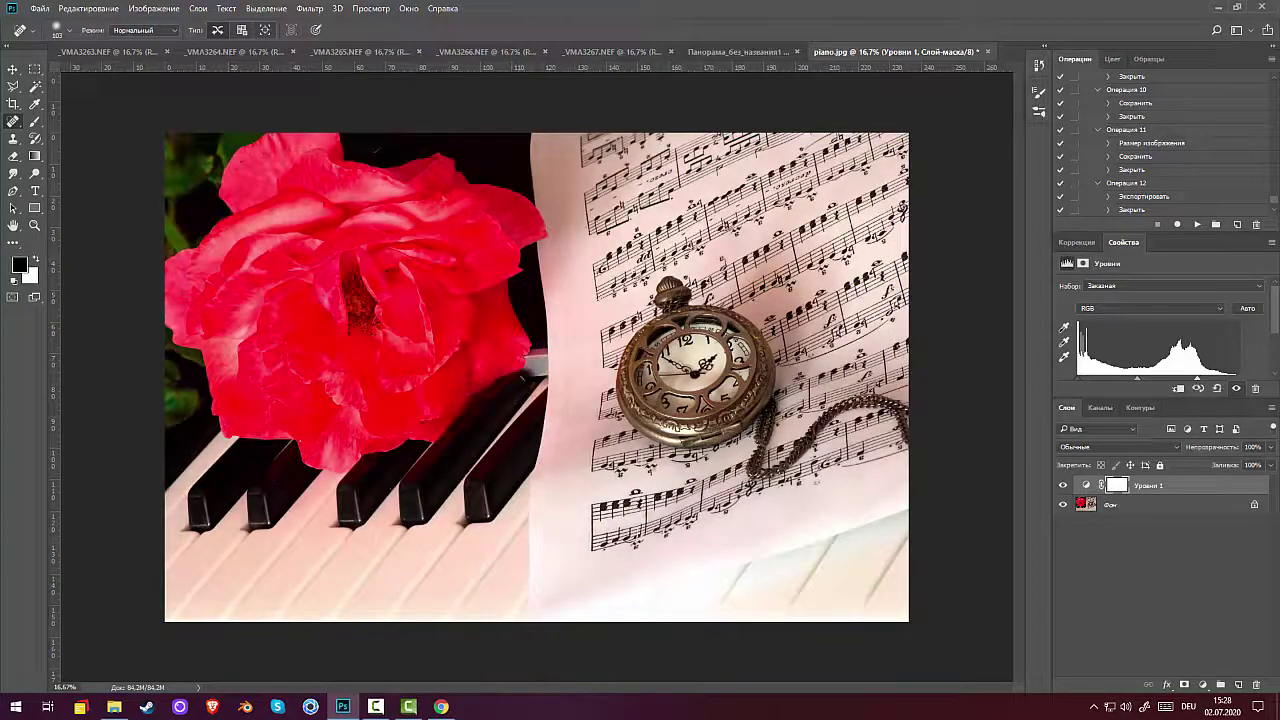
Mask the Levels brightening off the red rose with a black-to-transparent radial gradient on the layer mask.
{"action": "left_click", "coordinate": [35, 157]}
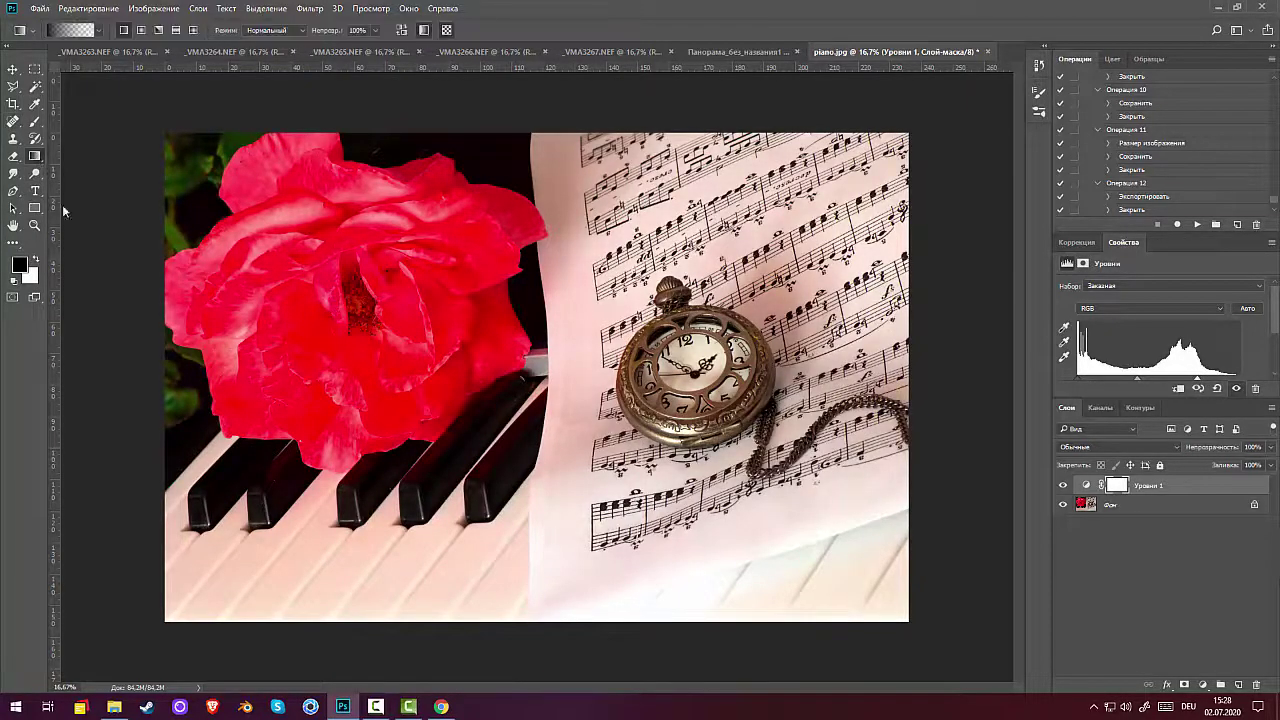
{"action": "left_click", "coordinate": [1116, 486]}
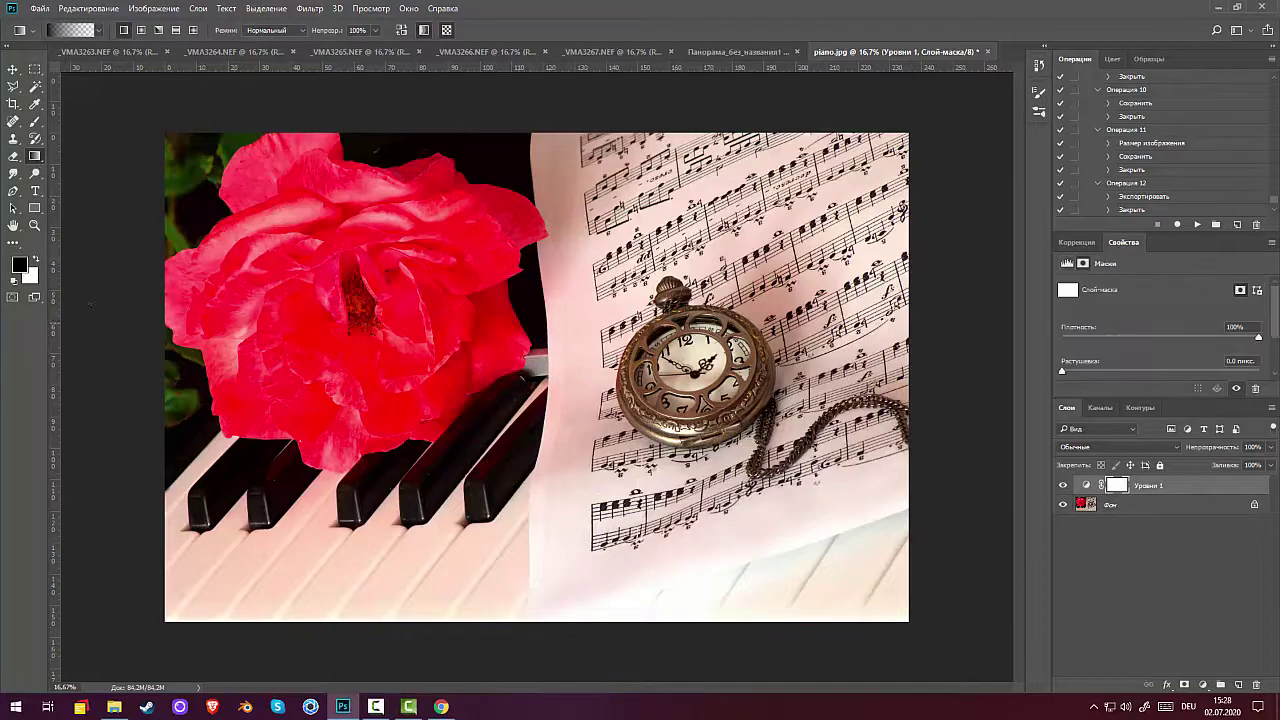
{"action": "left_click", "coordinate": [141, 30]}
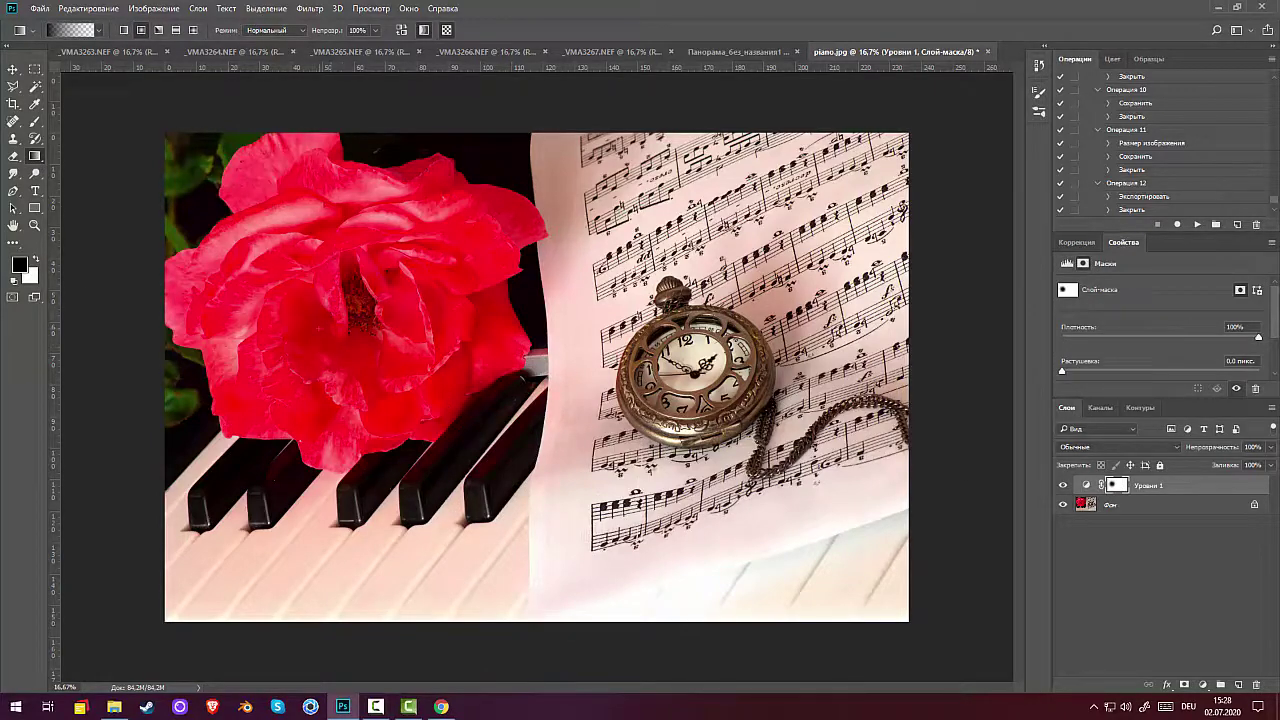
{"action": "left_click_drag", "start_coordinate": [330, 332], "coordinate": [622, 342]}
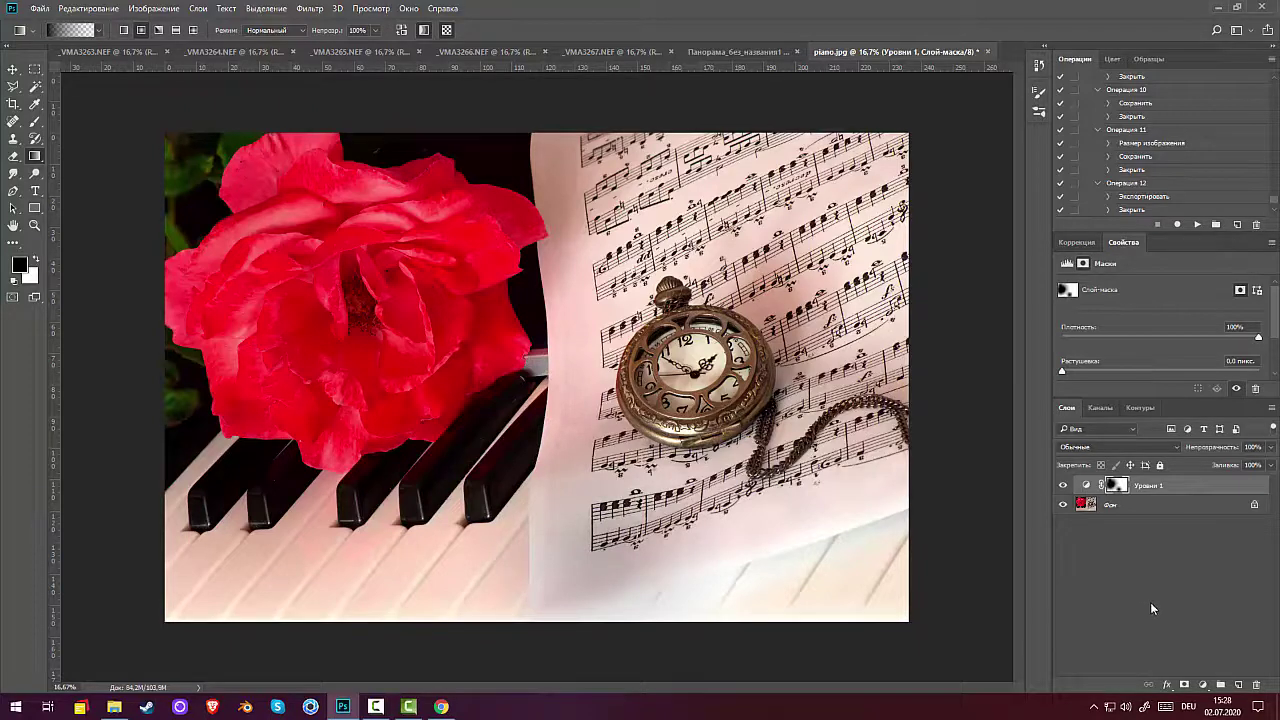
{"action": "key", "text": "ctrl+t"}
{"action": "key", "text": "g"}
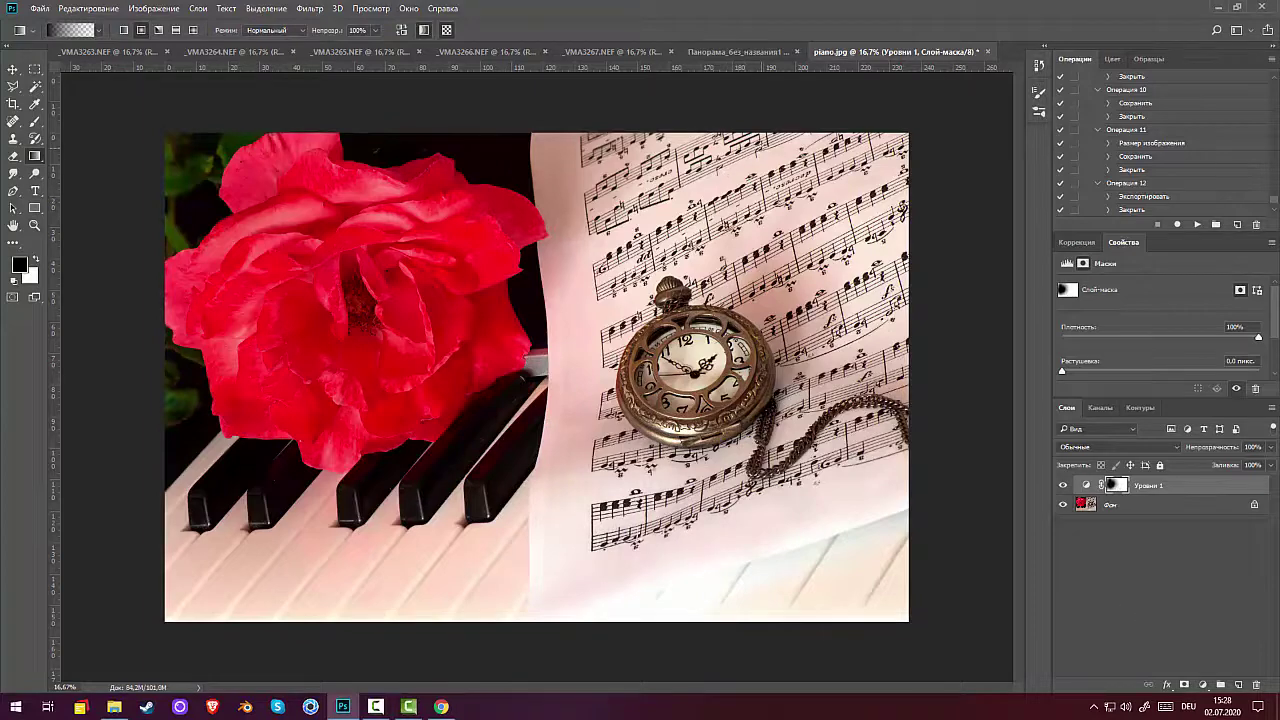
Return to the yellow-rose panorama and crop a narrow strip off the picture's right edge.
{"action": "left_click", "coordinate": [736, 50]}
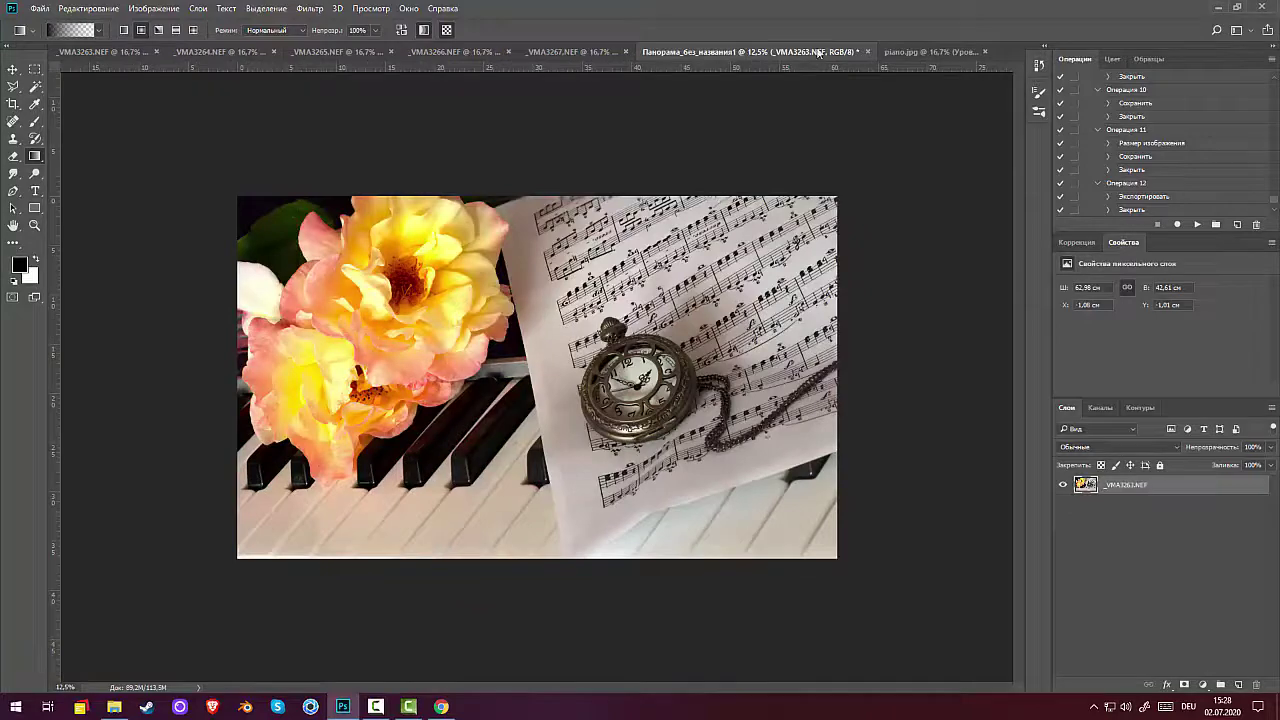
{"action": "left_click", "coordinate": [896, 52]}
{"action": "left_click", "coordinate": [741, 50]}
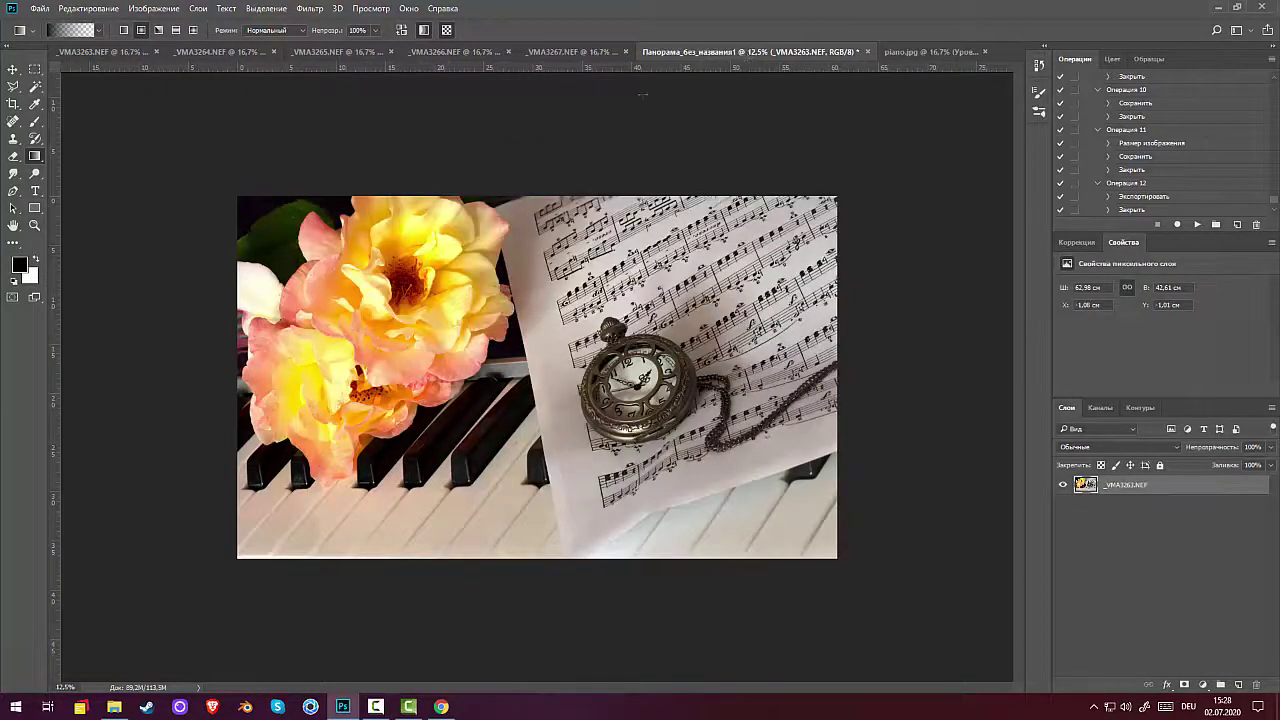
{"action": "left_click", "coordinate": [13, 104]}
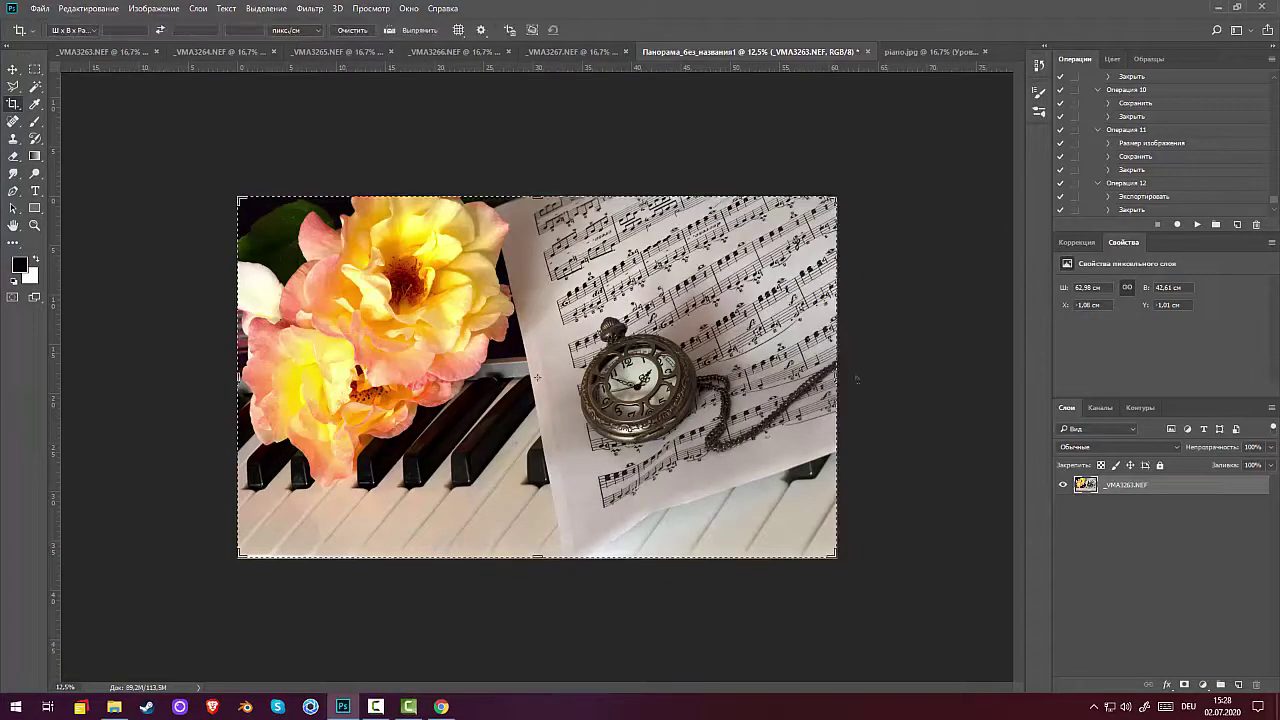
{"action": "left_click_drag", "start_coordinate": [835, 373], "coordinate": [806, 370]}
{"action": "key", "text": "Return"}
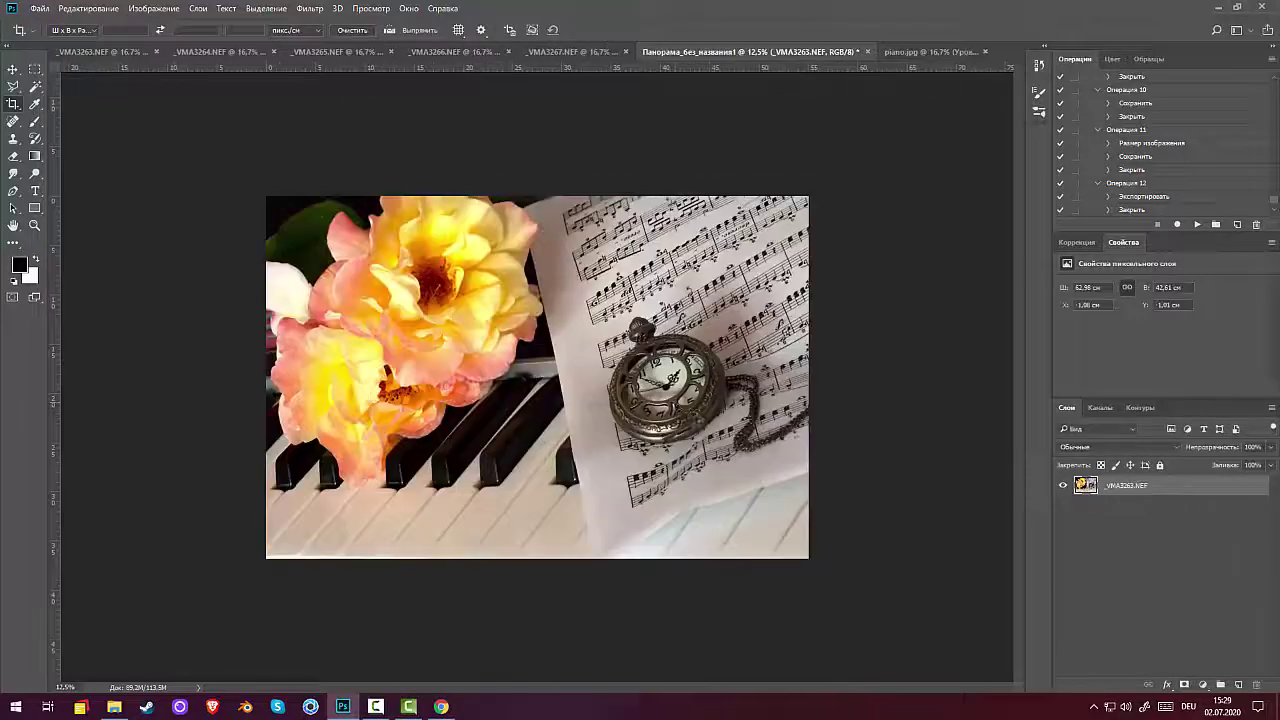